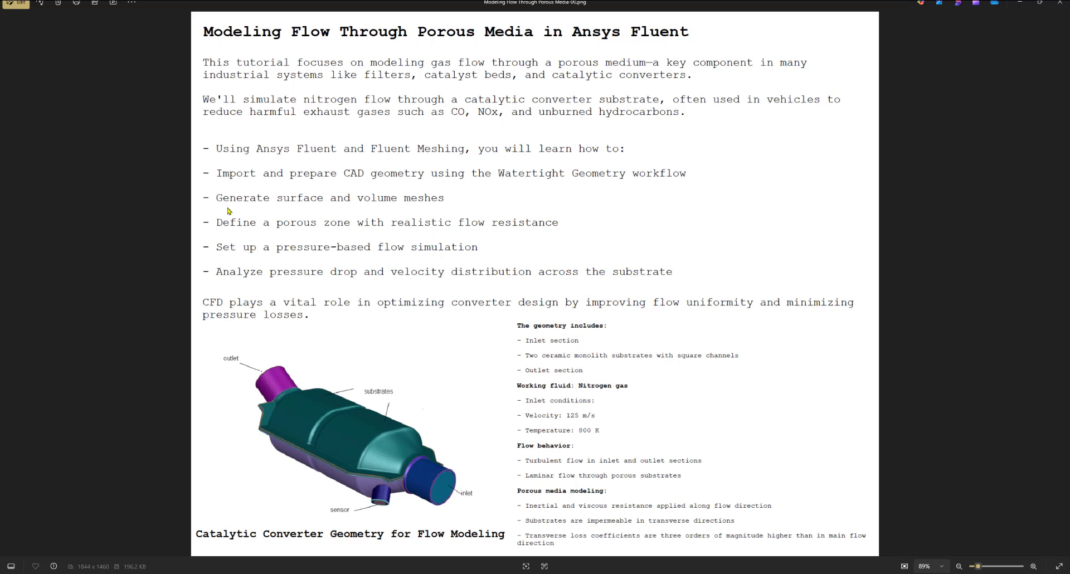
Review the catalytic converter problem description and the tables of direction vectors and viscous and inertial resistances, and return to Fluent
click(308, 427)
click(596, 387)
key(ctrl)
click(1060, 285)
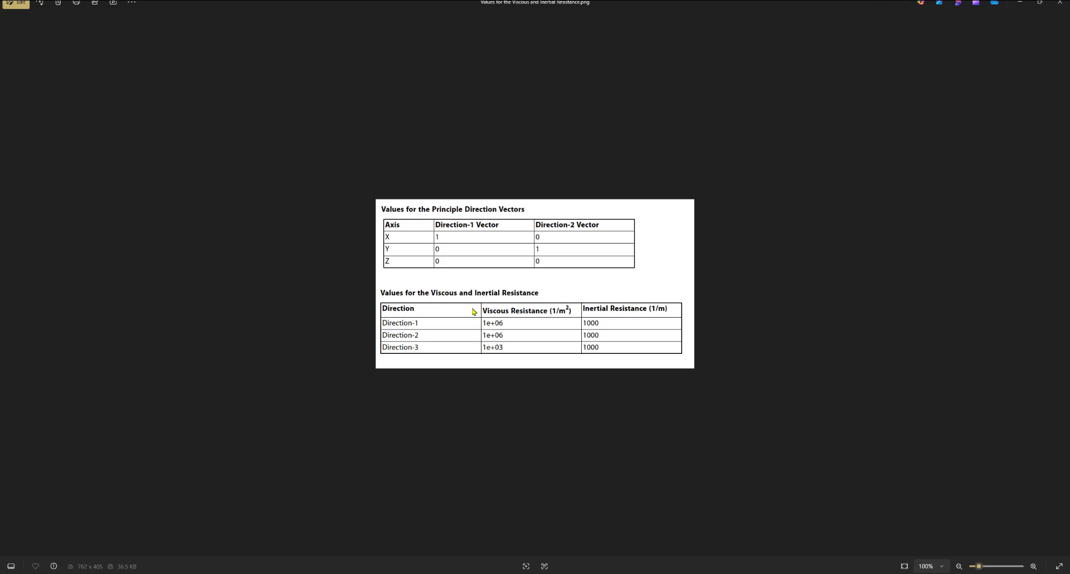
click(1020, 4)
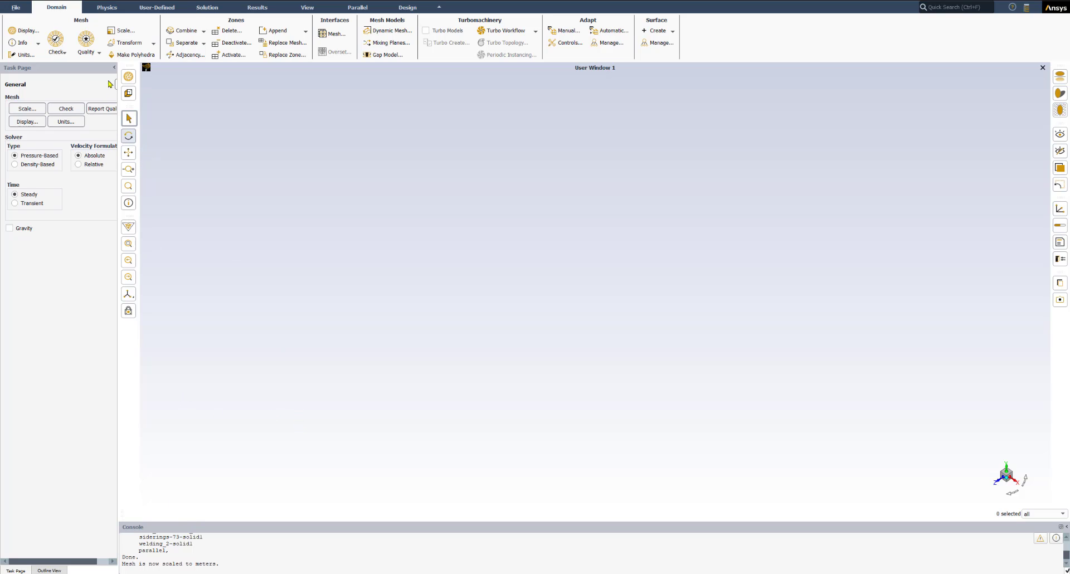
Display the faces of the catalytic converter mesh and orbit the model to show its inlet side
click(131, 80)
click(583, 381)
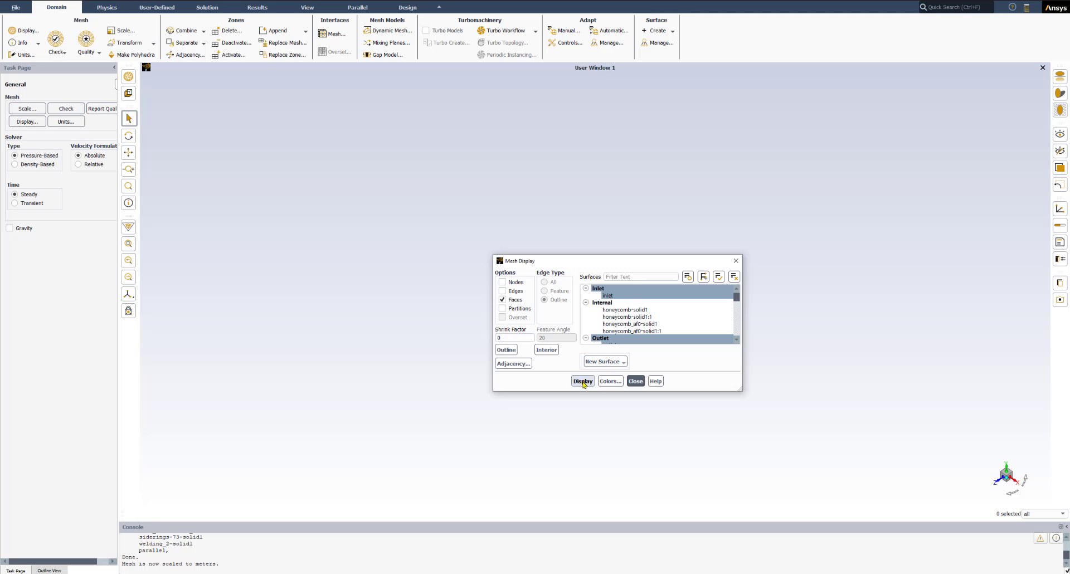
click(636, 380)
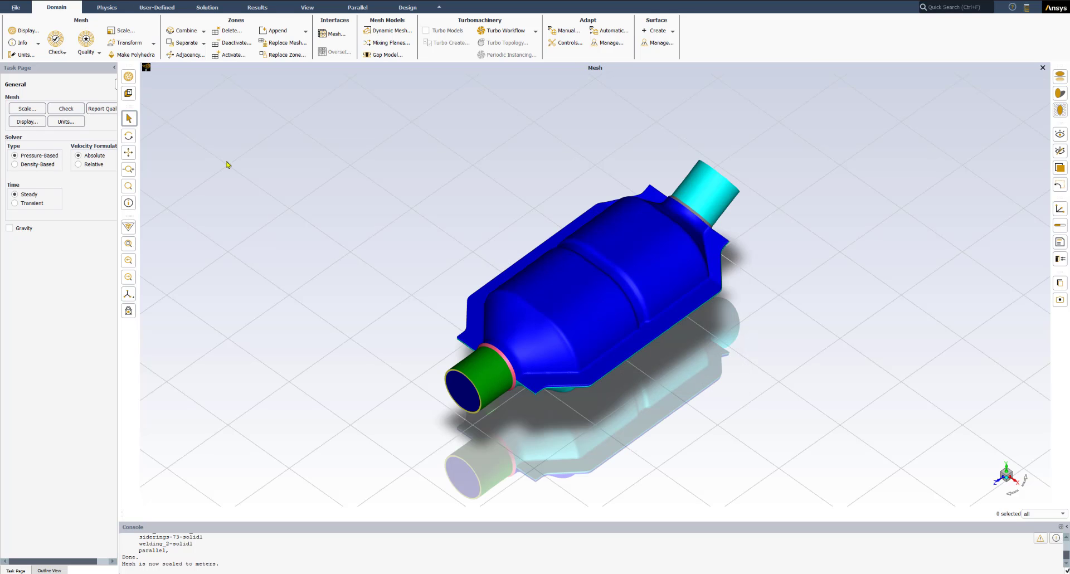
drag(498, 402, 525, 366)
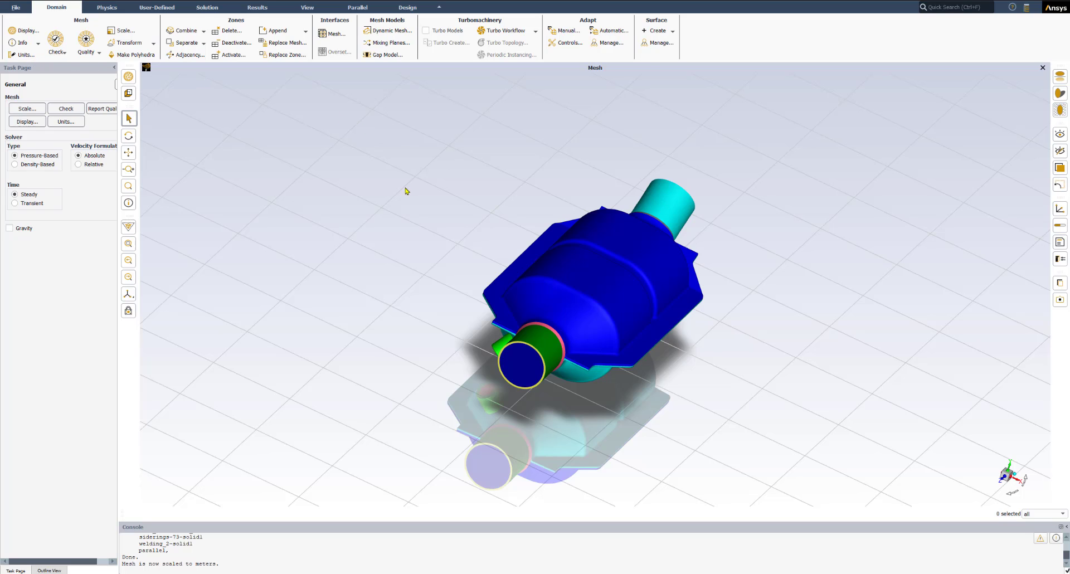
Show the scale ruler in the graphics window
click(1060, 226)
key(ctrl)
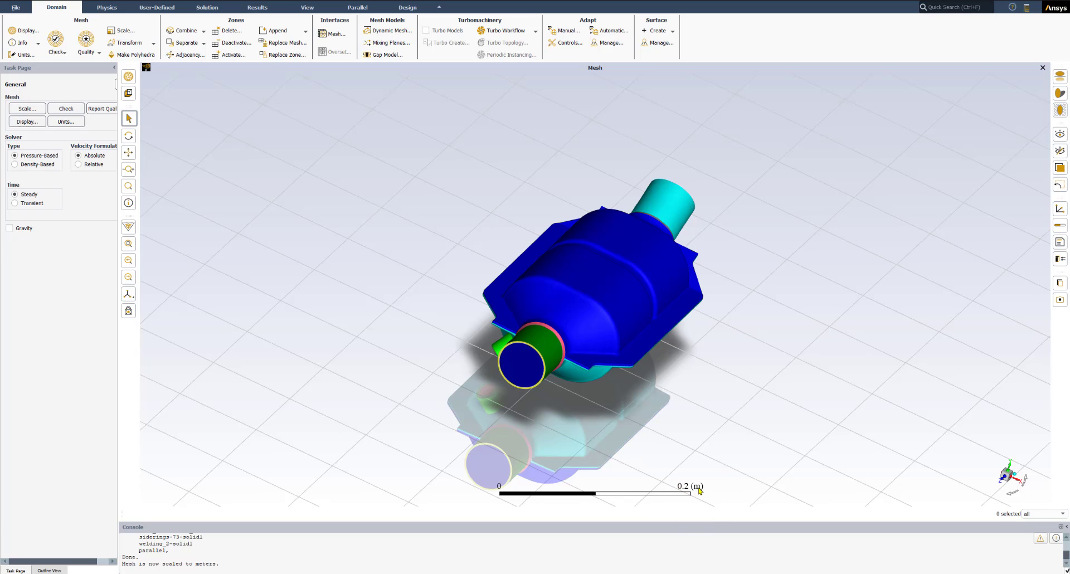
key(ctrl)
Set the unit of the length quantity to mm and close the unit settings
click(24, 55)
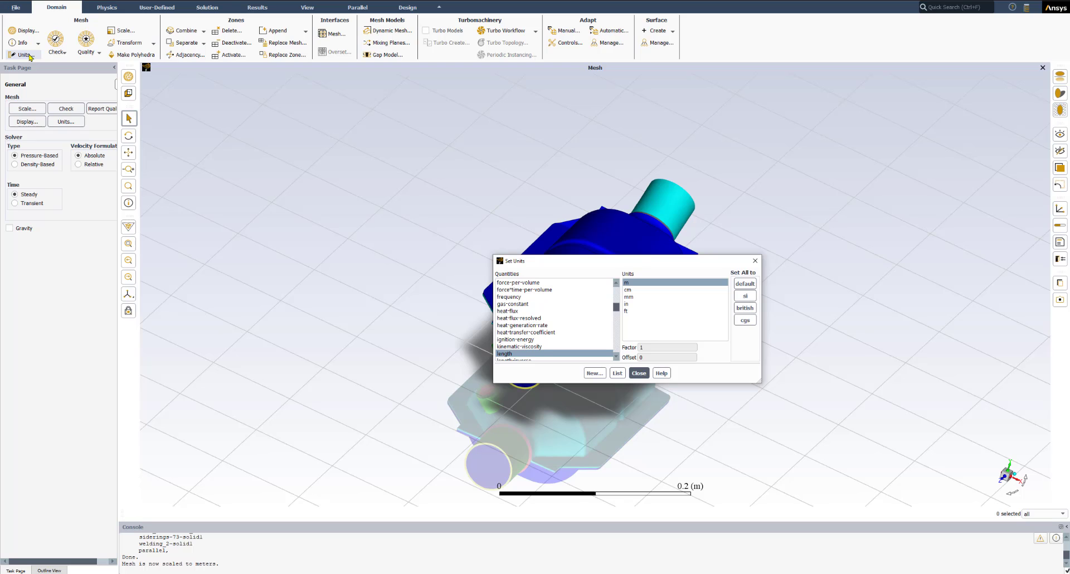
key(ctrl)
drag(649, 261, 373, 213)
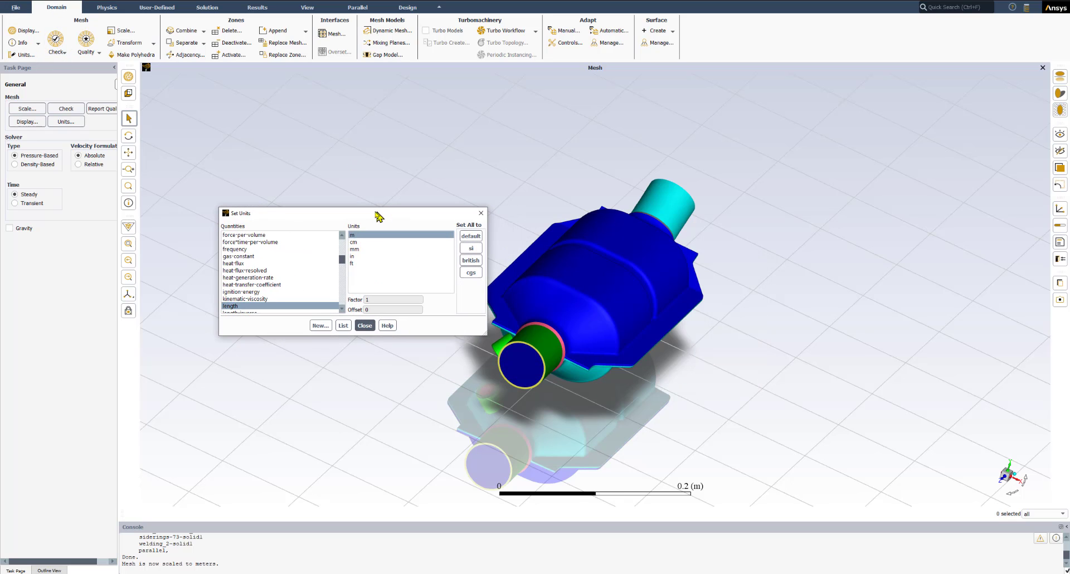
click(231, 306)
drag(339, 259, 338, 229)
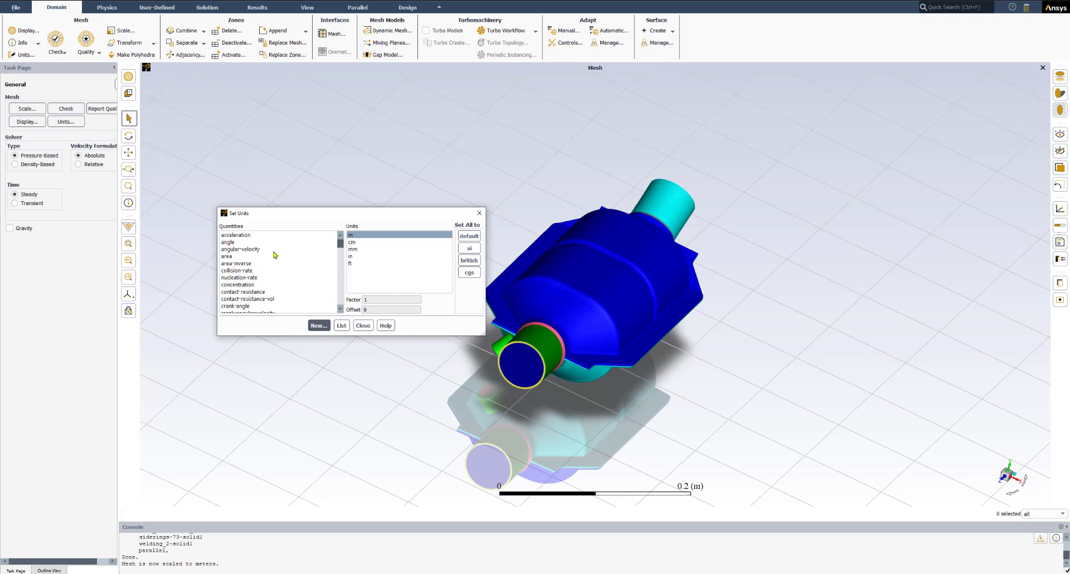
click(242, 243)
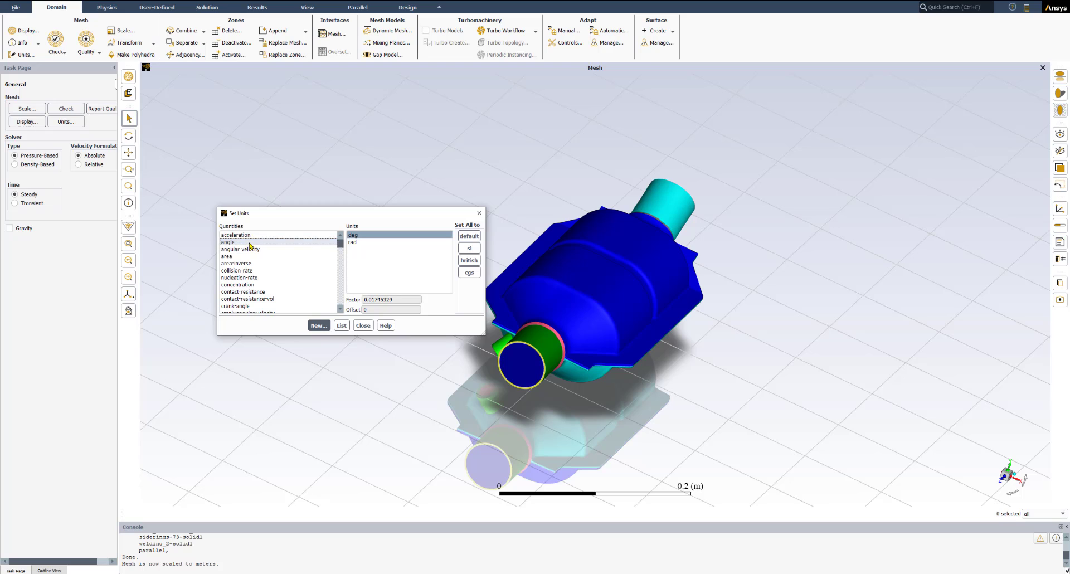
scroll(254, 262, down, 10)
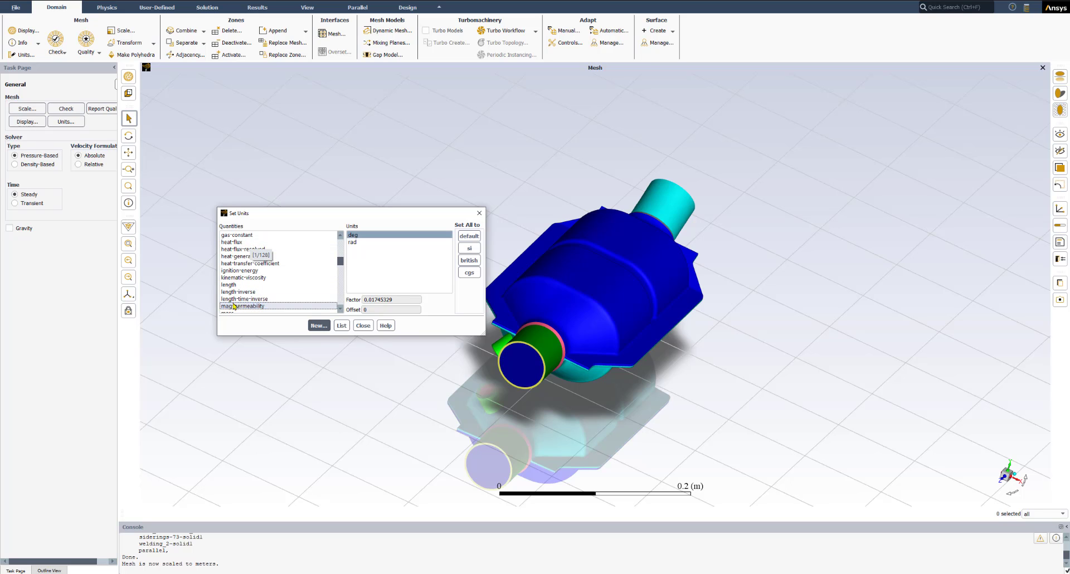
scroll(270, 291, down, 2)
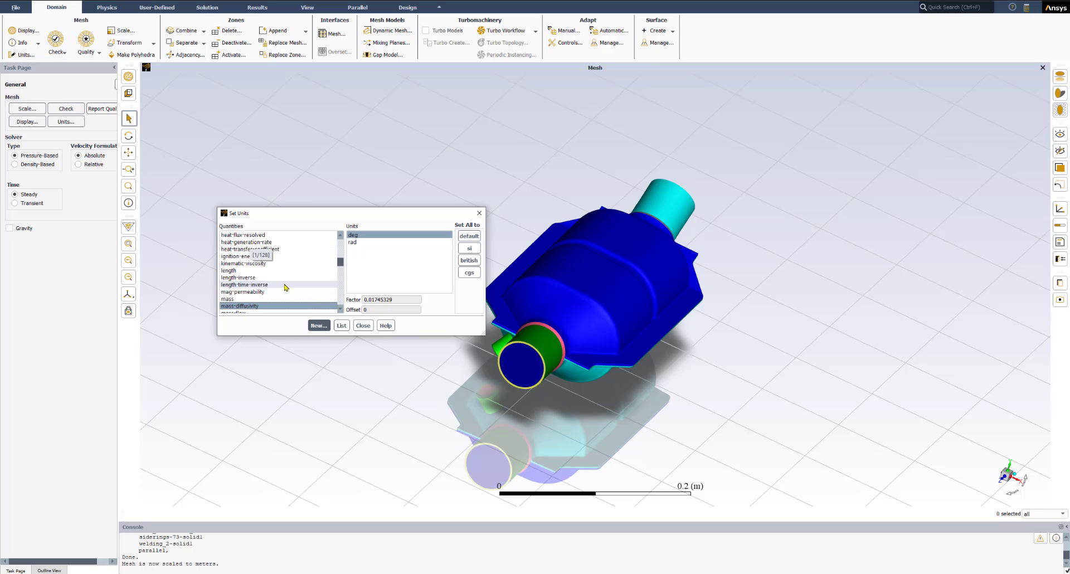
scroll(285, 287, down, 1)
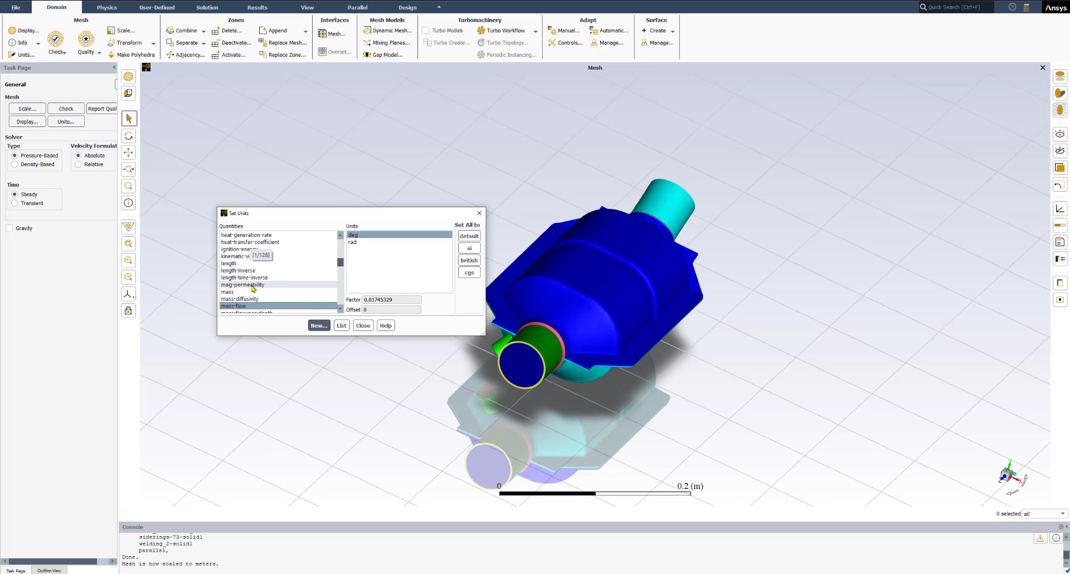
click(223, 263)
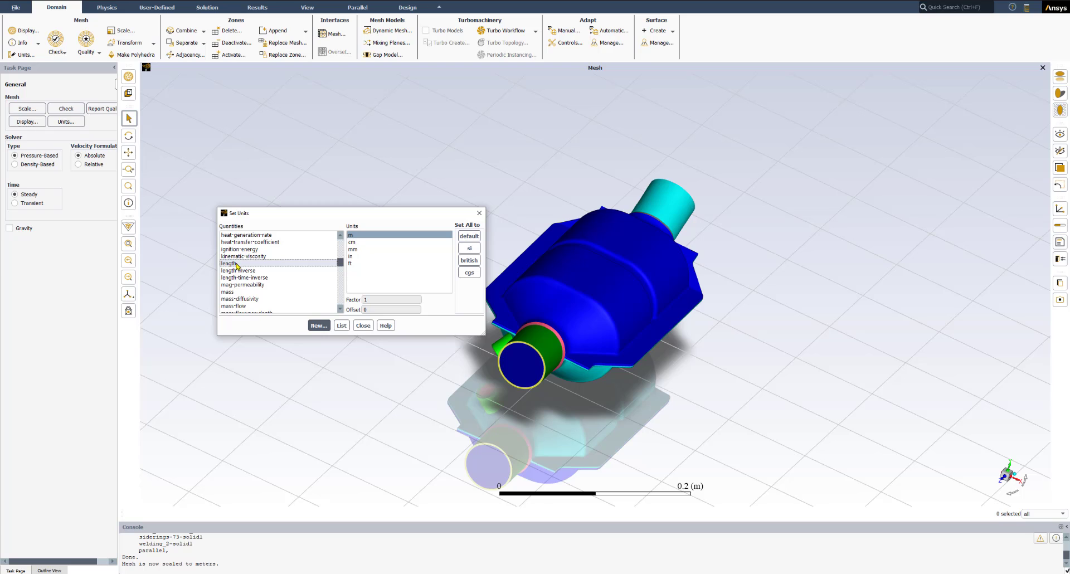
click(355, 235)
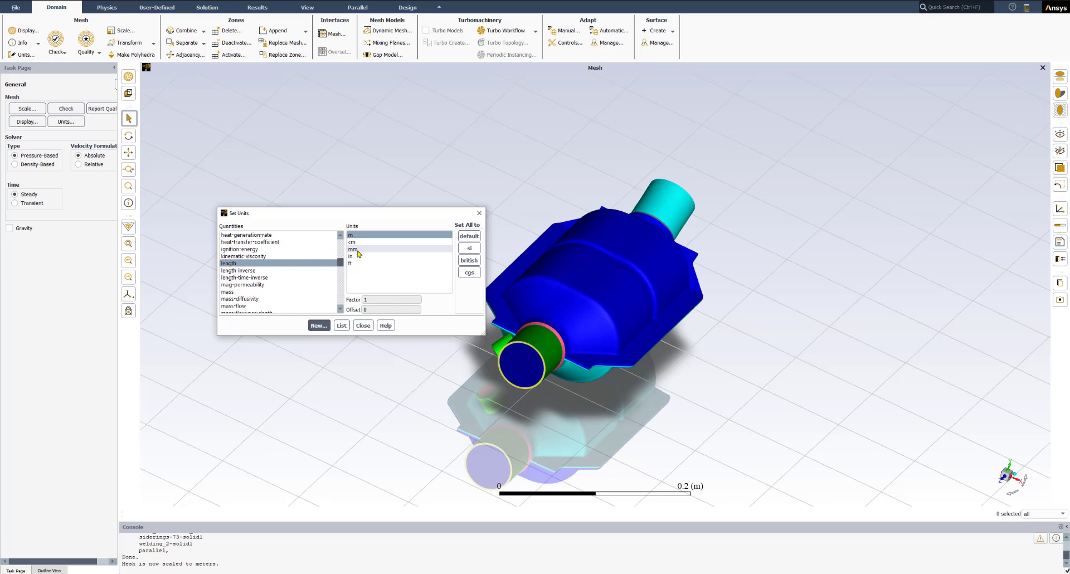
key(ctrl)
click(365, 249)
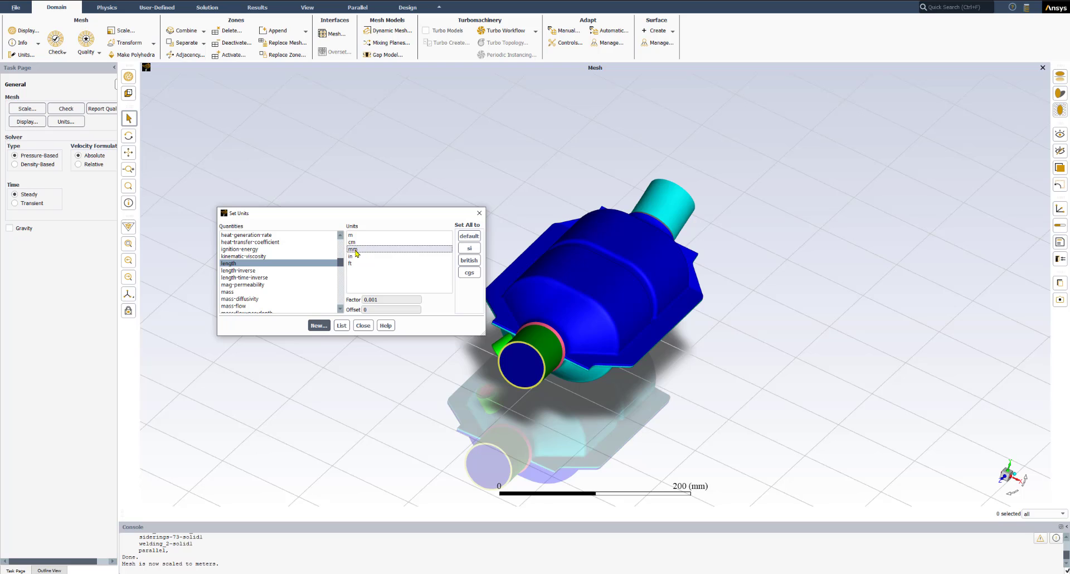
click(695, 490)
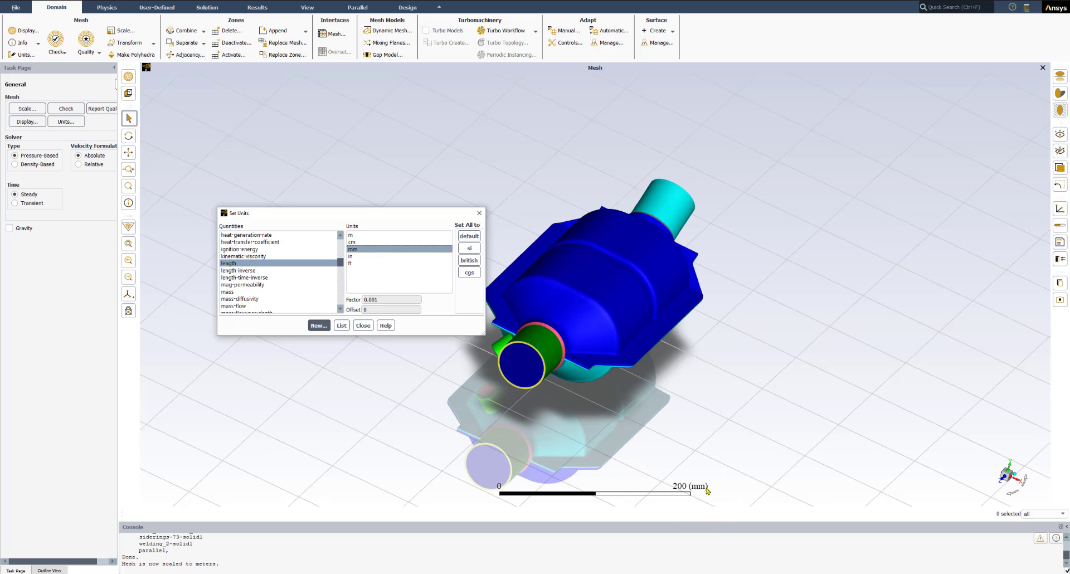
click(363, 326)
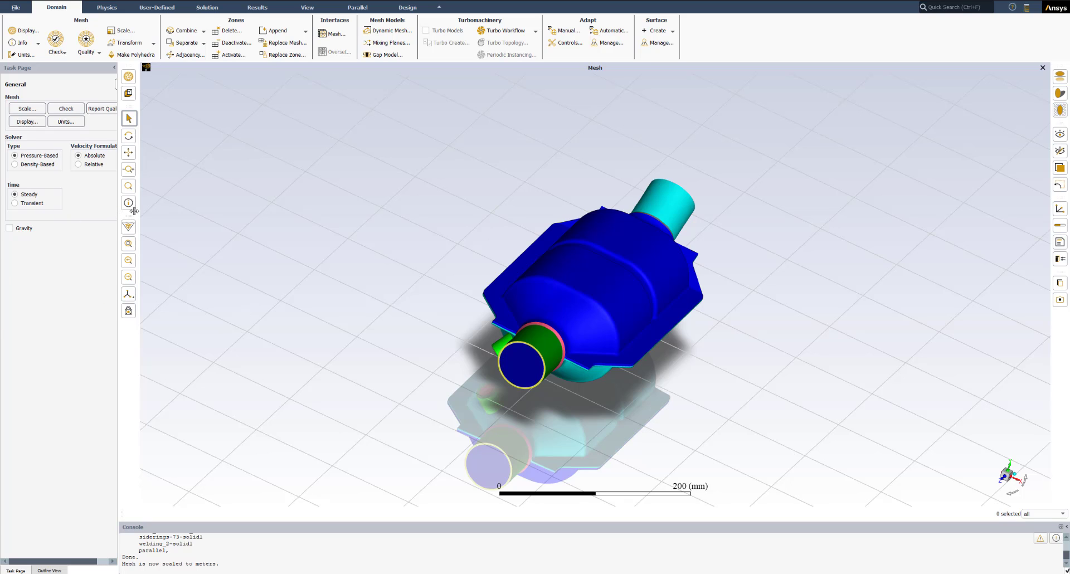
Widen the task page to examine the general solver and time settings, and bring up the setup outline
drag(134, 210, 192, 211)
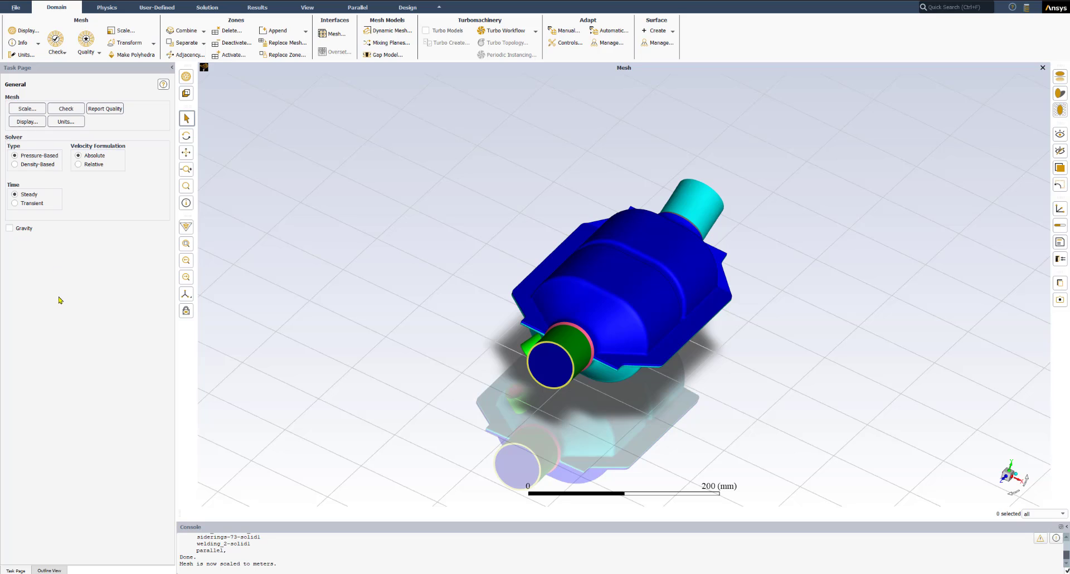
click(33, 204)
click(46, 570)
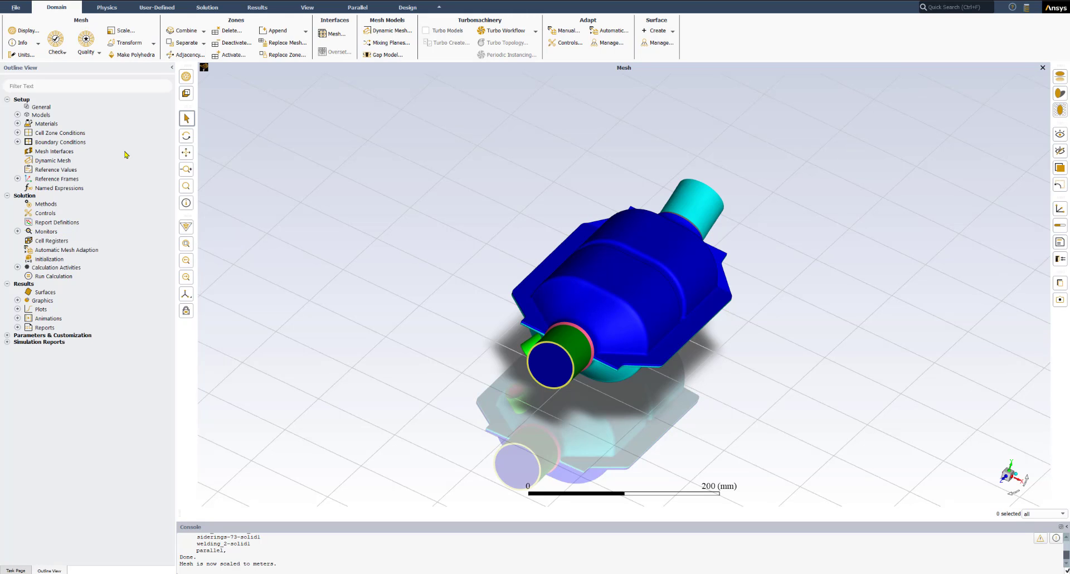
click(32, 109)
Enable the energy equation in the physics models
click(17, 115)
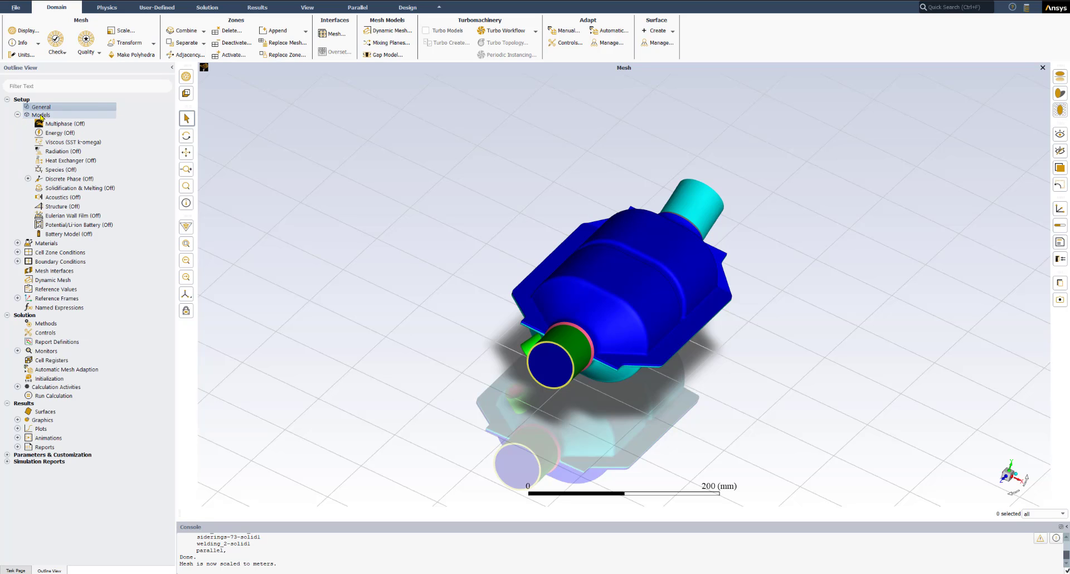
click(52, 134)
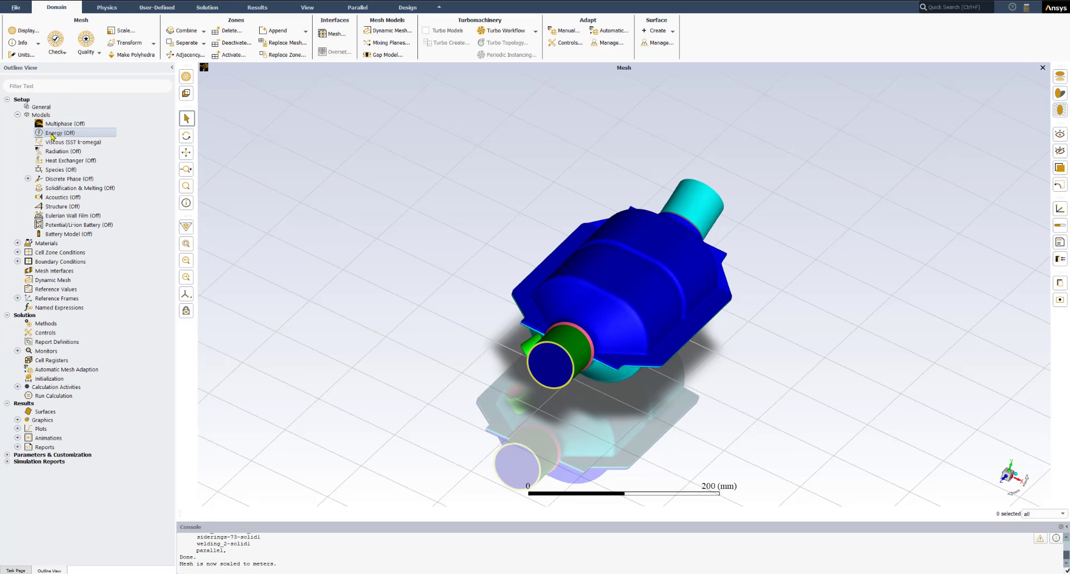
double_click(52, 135)
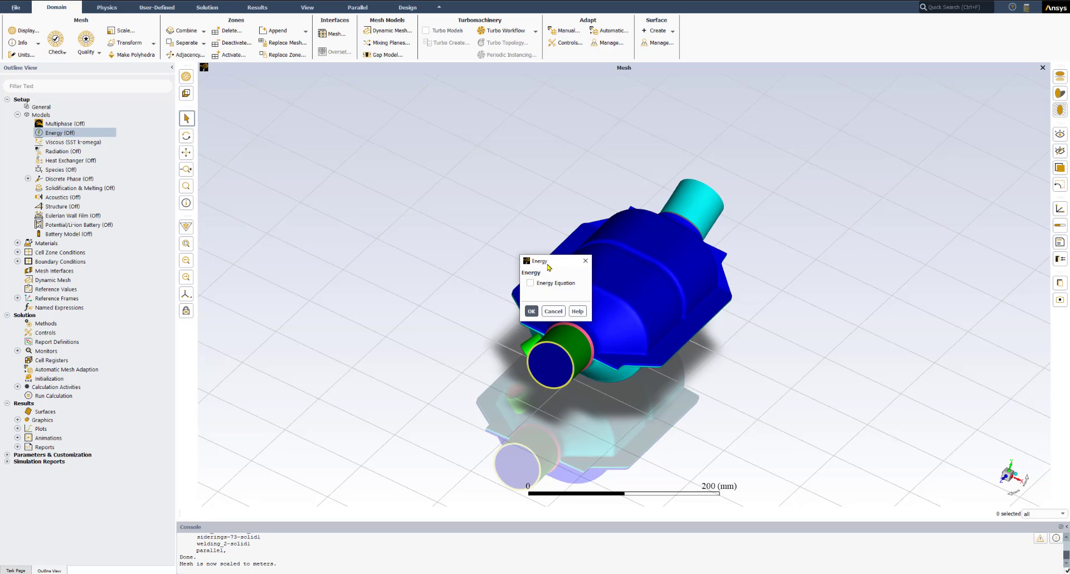
drag(549, 268, 268, 155)
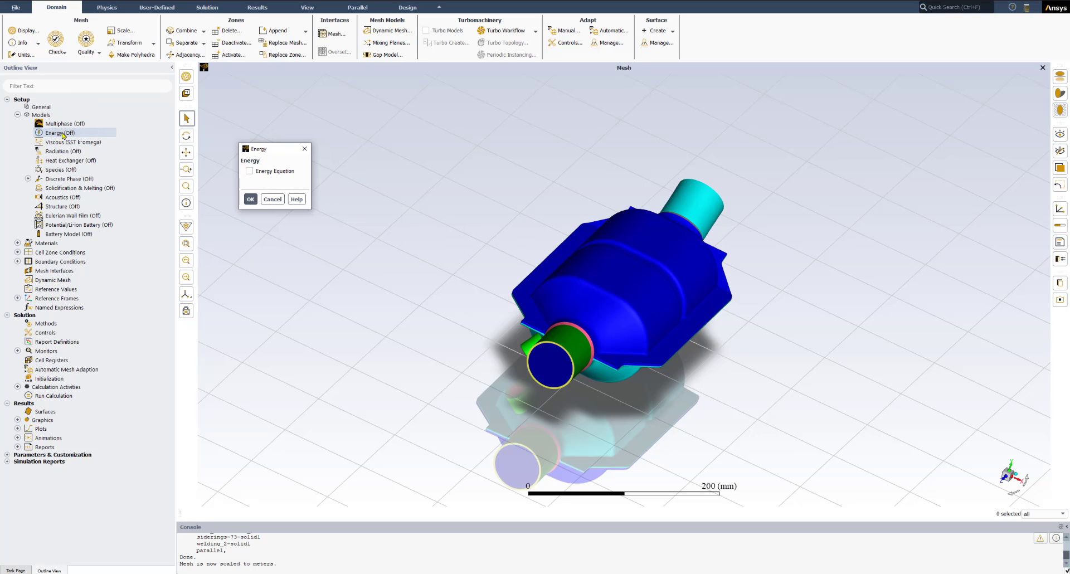
click(249, 171)
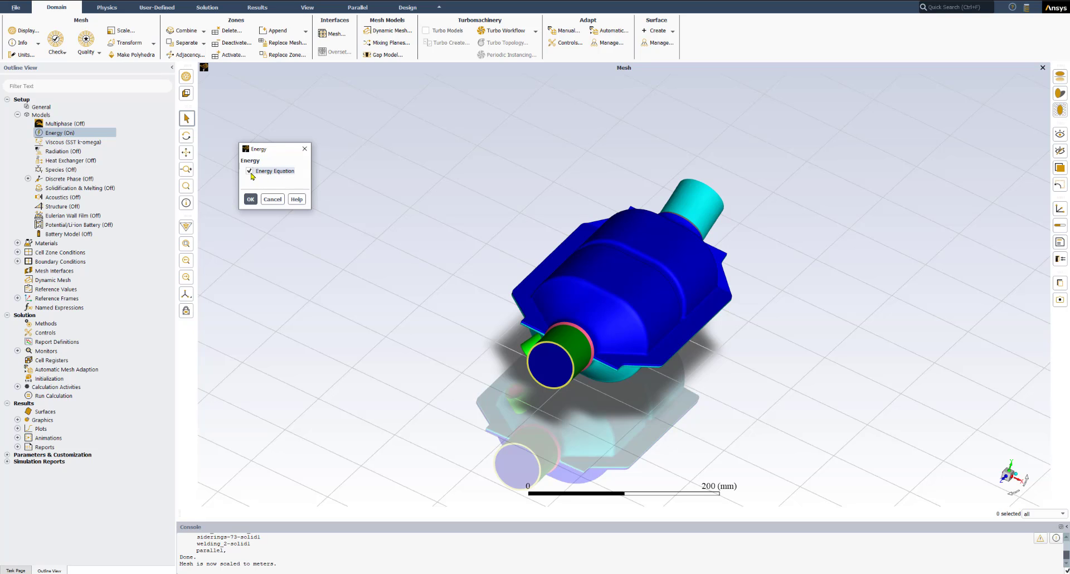
click(251, 199)
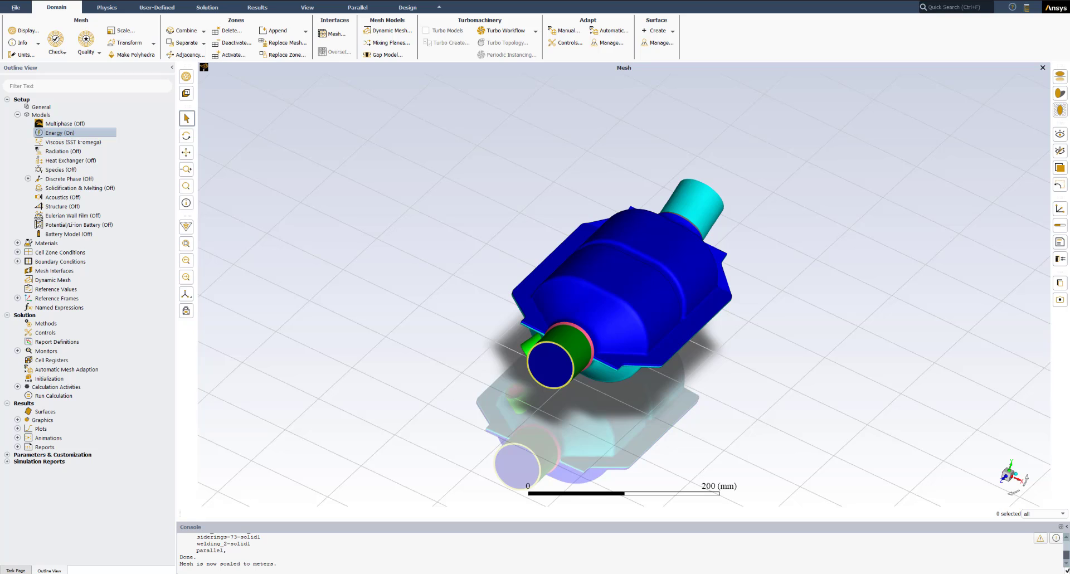
Review the viscous model settings and accept the k-omega (2 eqn) model with the SST option and Production Limiter
click(62, 144)
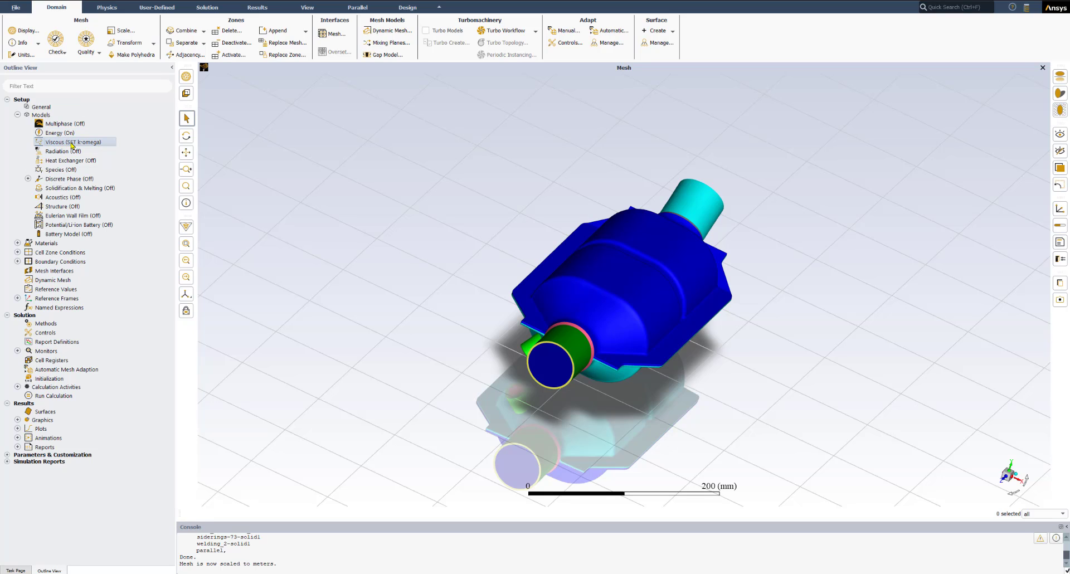
double_click(71, 144)
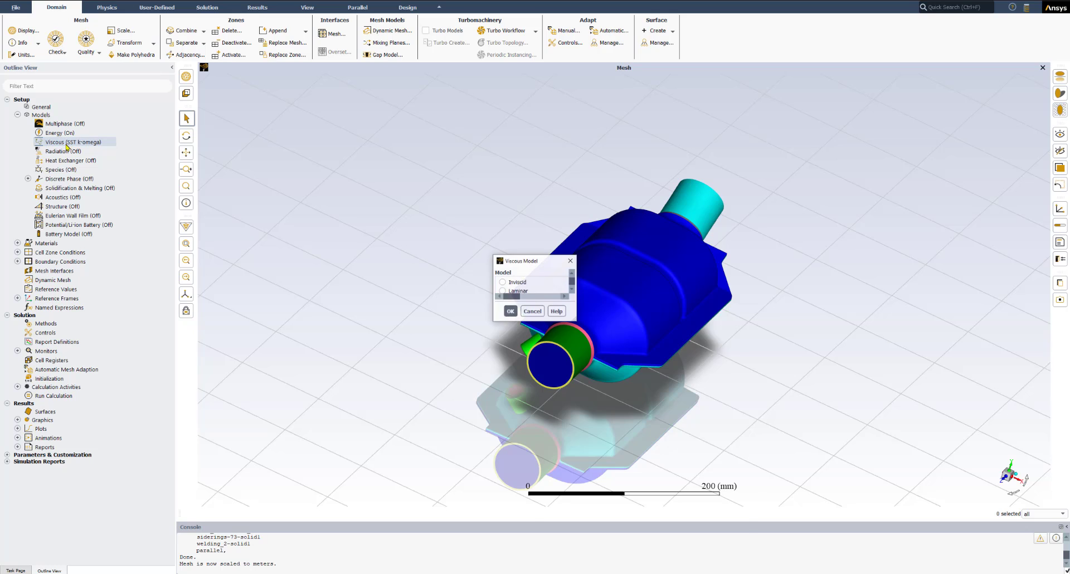
drag(544, 263, 269, 117)
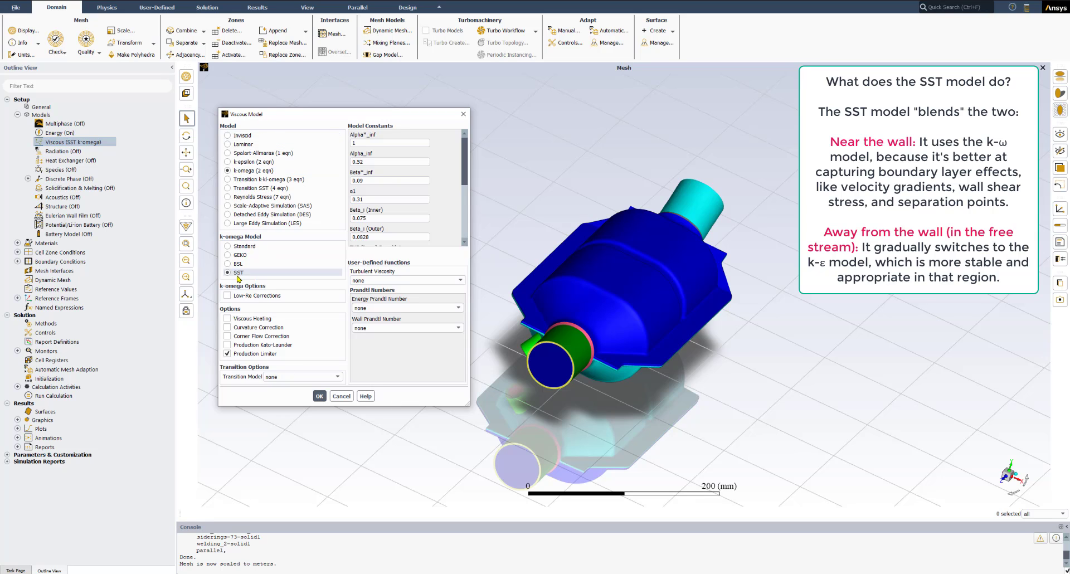
drag(266, 120, 279, 111)
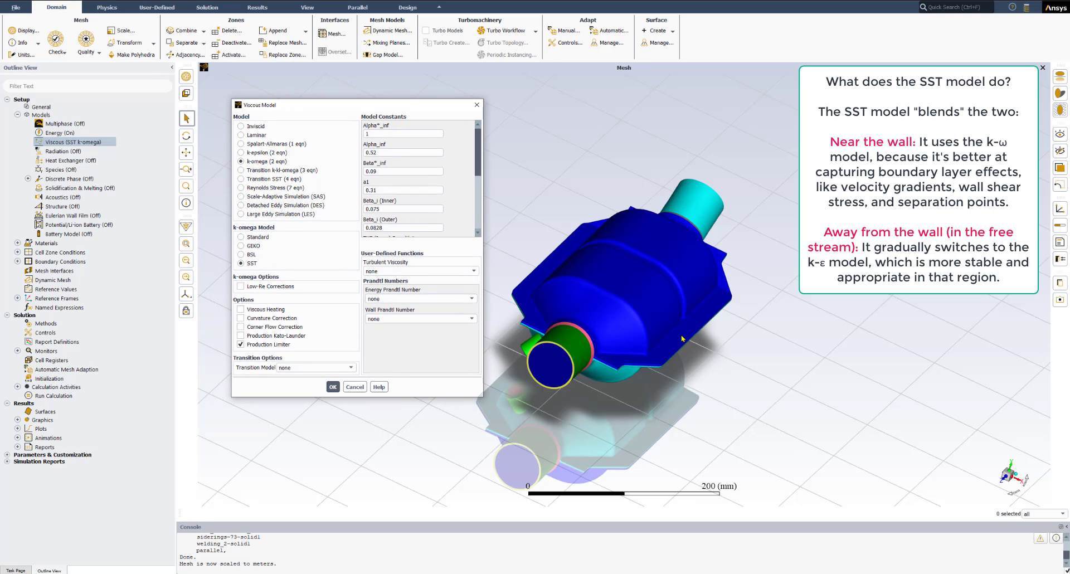
drag(703, 341, 685, 340)
drag(361, 108, 319, 109)
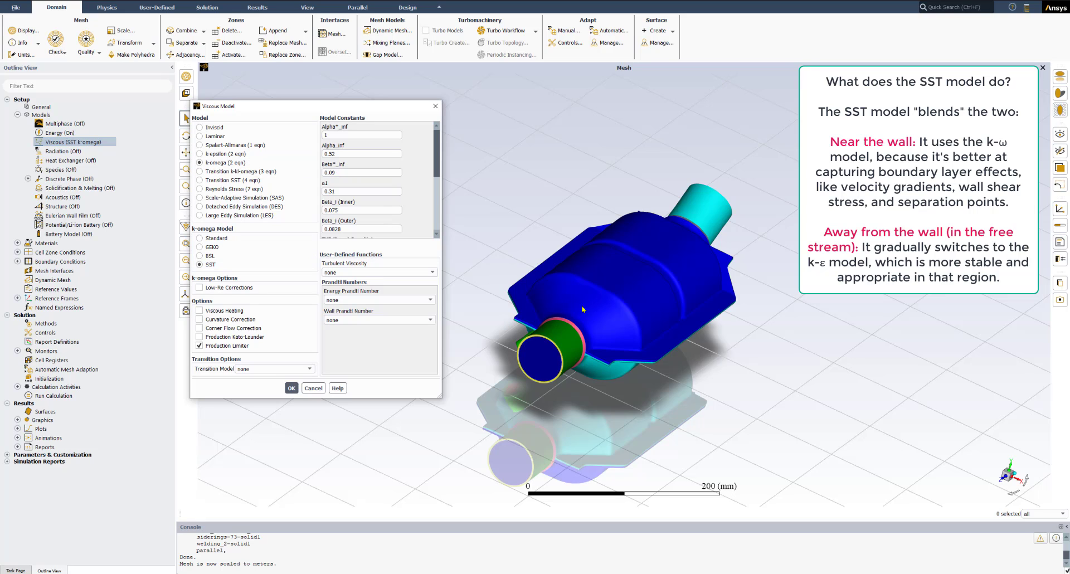
click(291, 389)
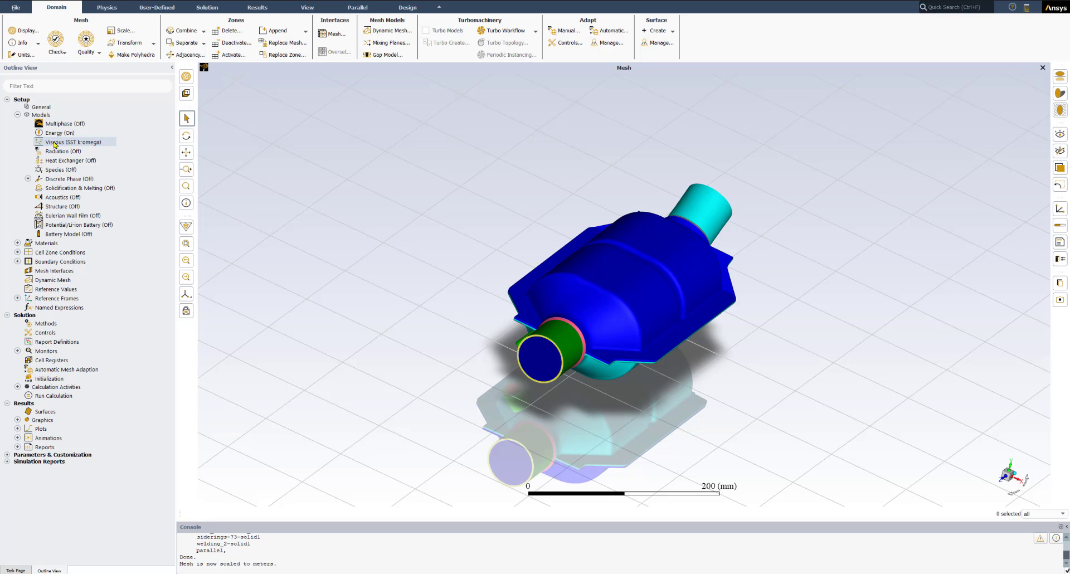
Collapse the models branch and list the fluid materials defined in the case, highlighting air
click(18, 115)
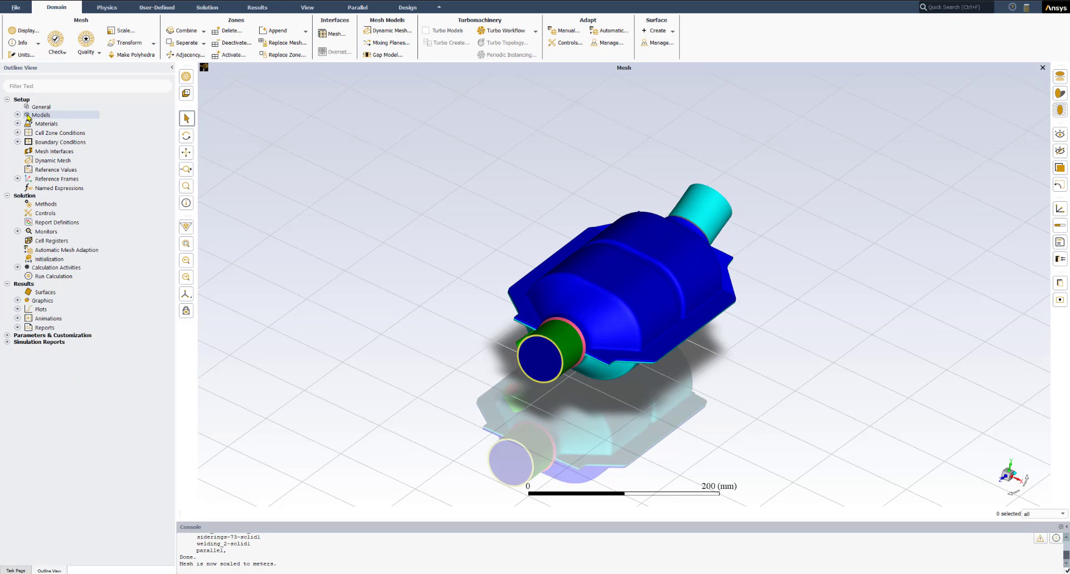
click(18, 123)
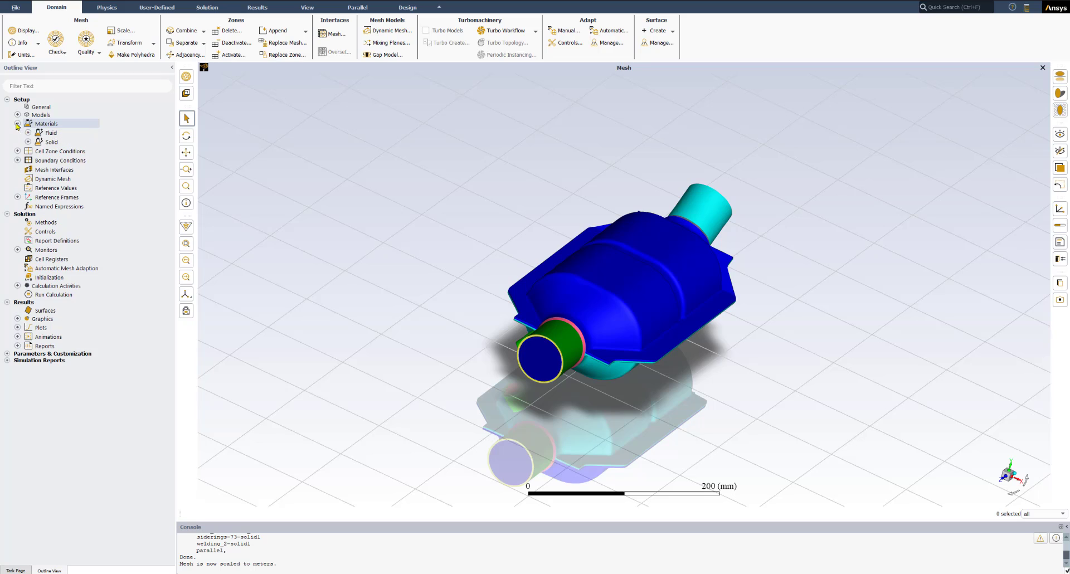
click(29, 133)
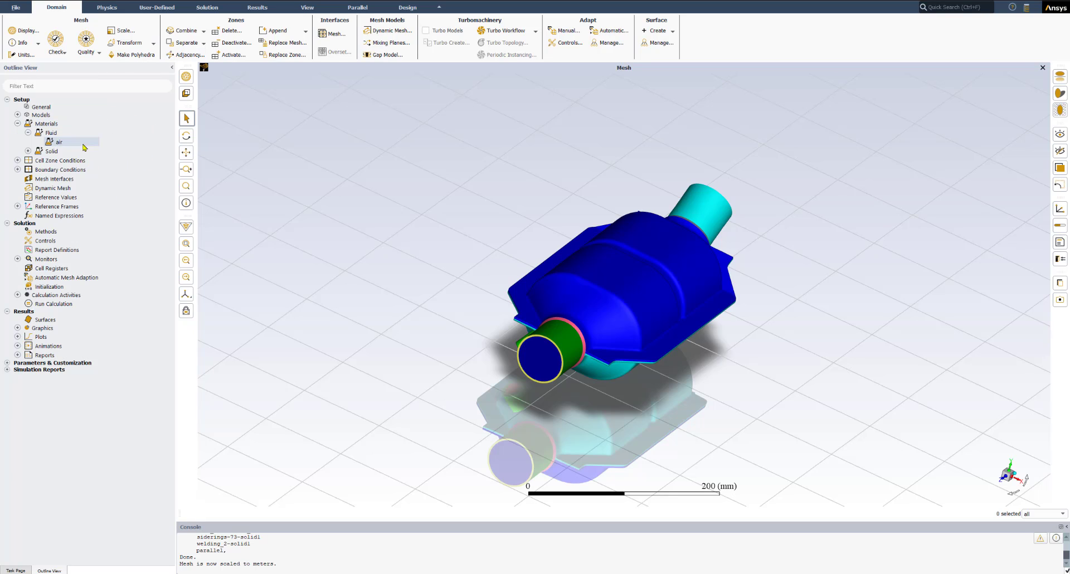
click(65, 143)
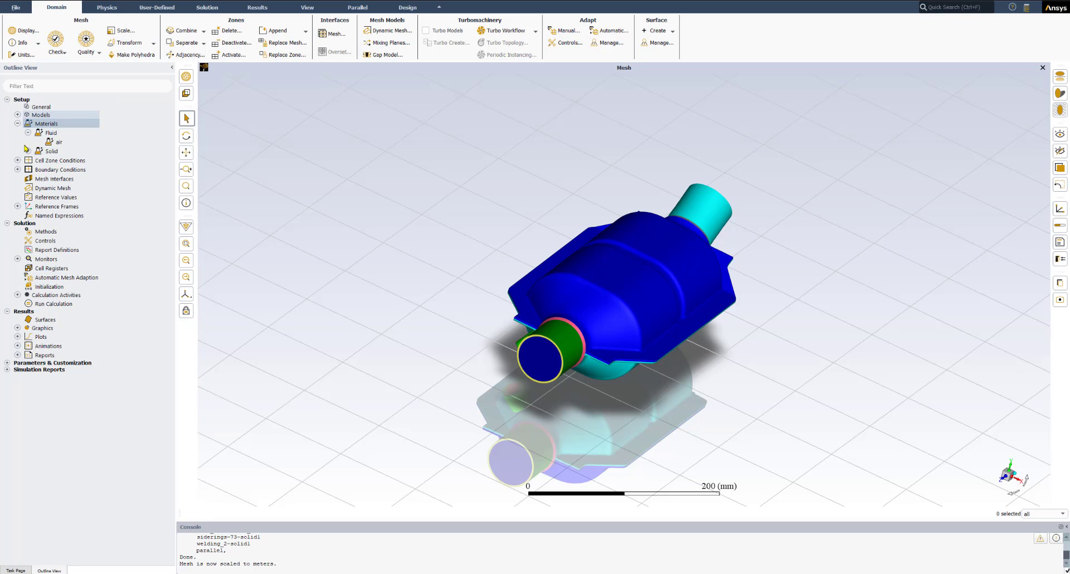
Start creating a material and bring up the Fluent database materials, arranging both dialogs so they are readable
click(107, 8)
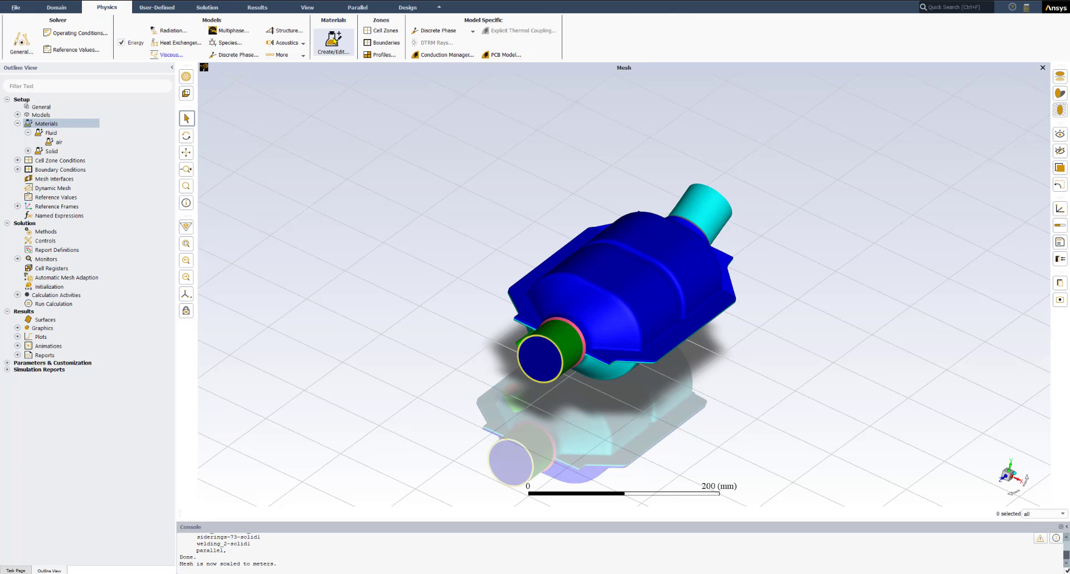
click(337, 52)
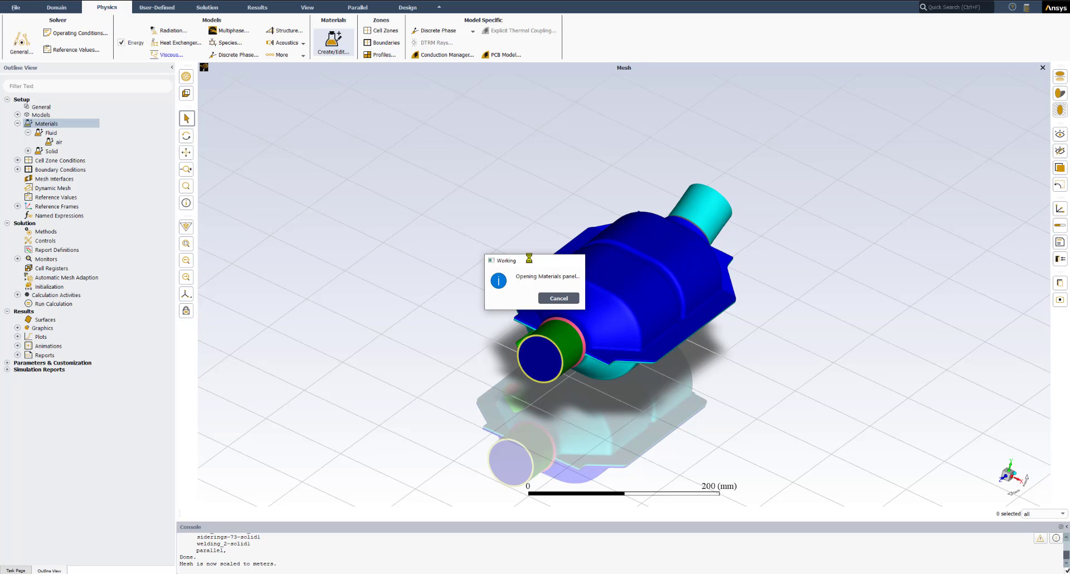
drag(545, 268, 199, 117)
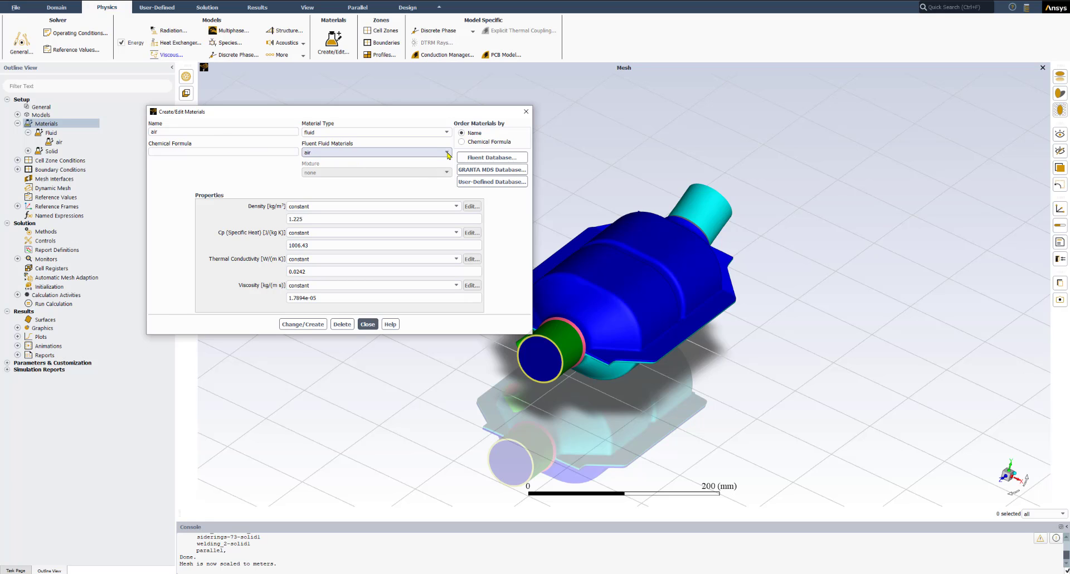
click(478, 159)
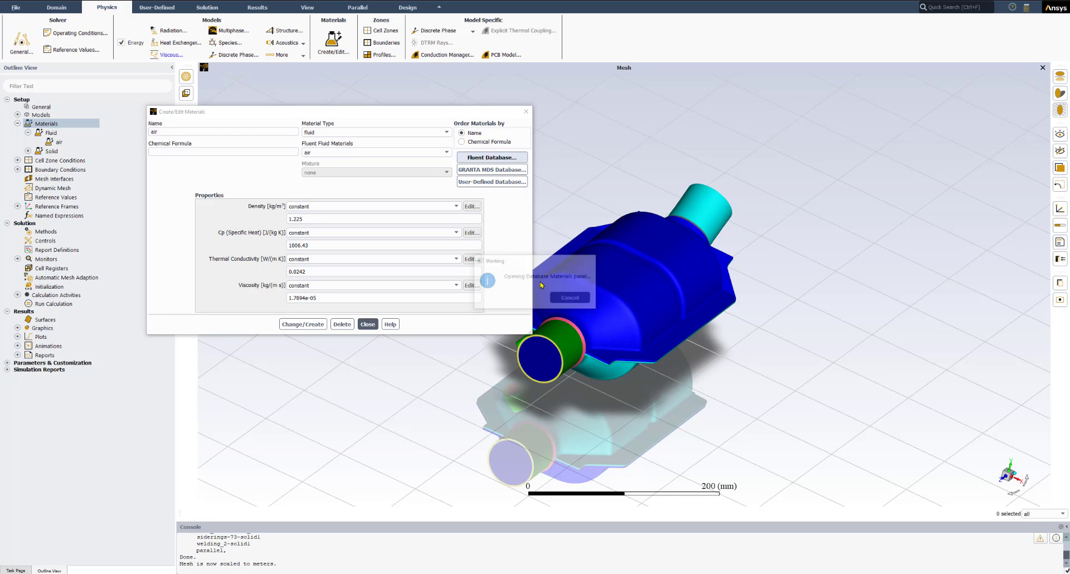
drag(569, 264, 386, 187)
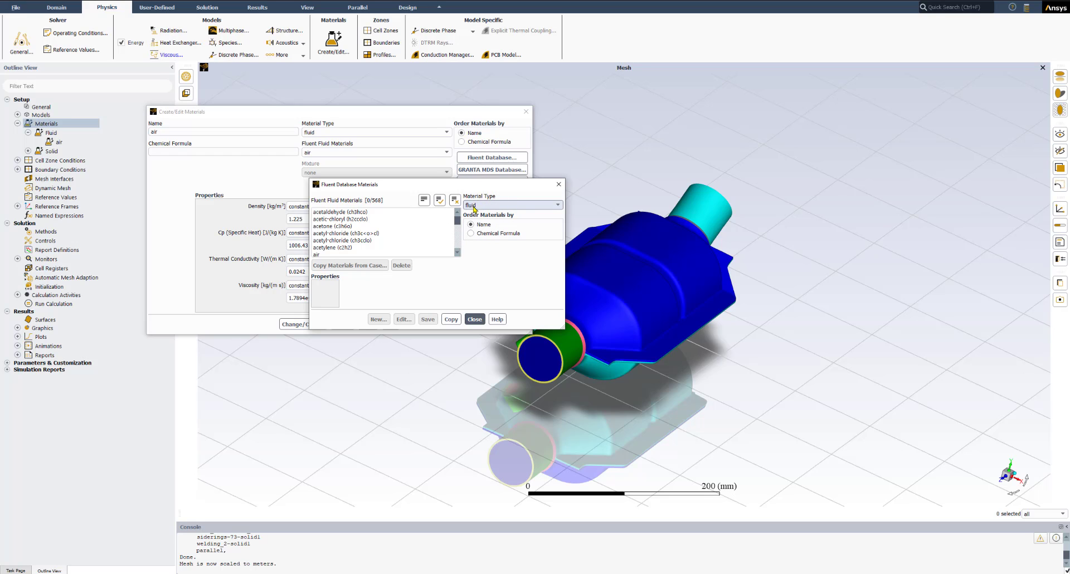
Copy acetone (c3h6o) and nitrogen (n2) from the database's fluid materials into the case, and close the database
click(328, 226)
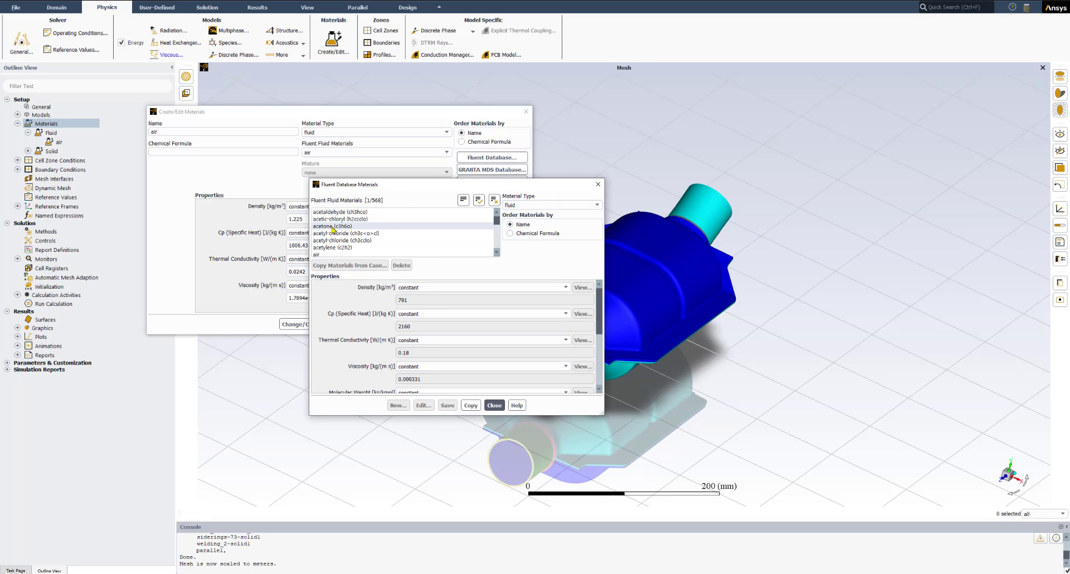
scroll(334, 234, down, 2)
scroll(342, 236, down, 3)
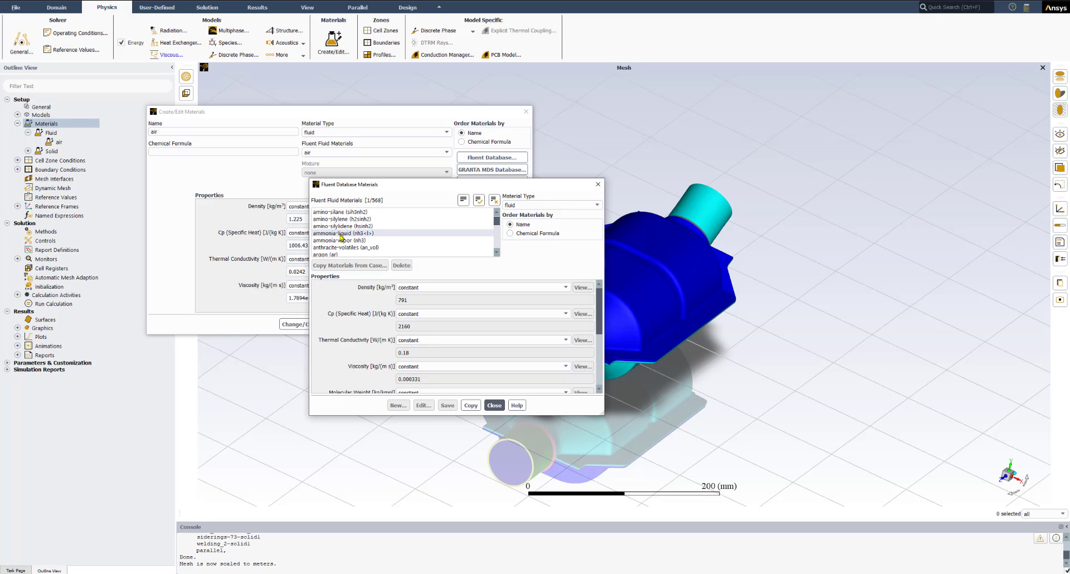
scroll(341, 237, down, 10)
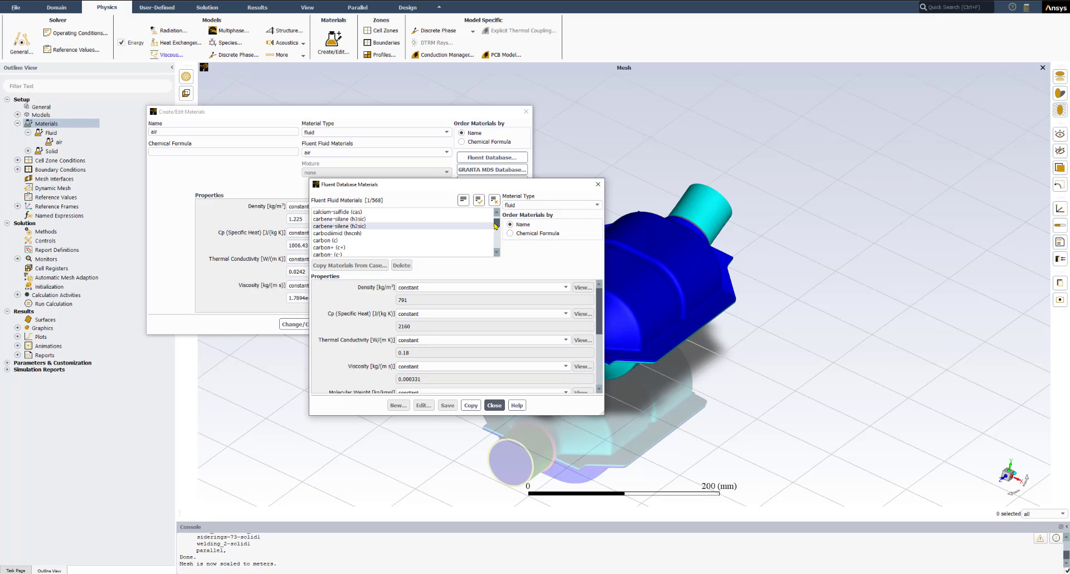
scroll(496, 240, down, 10)
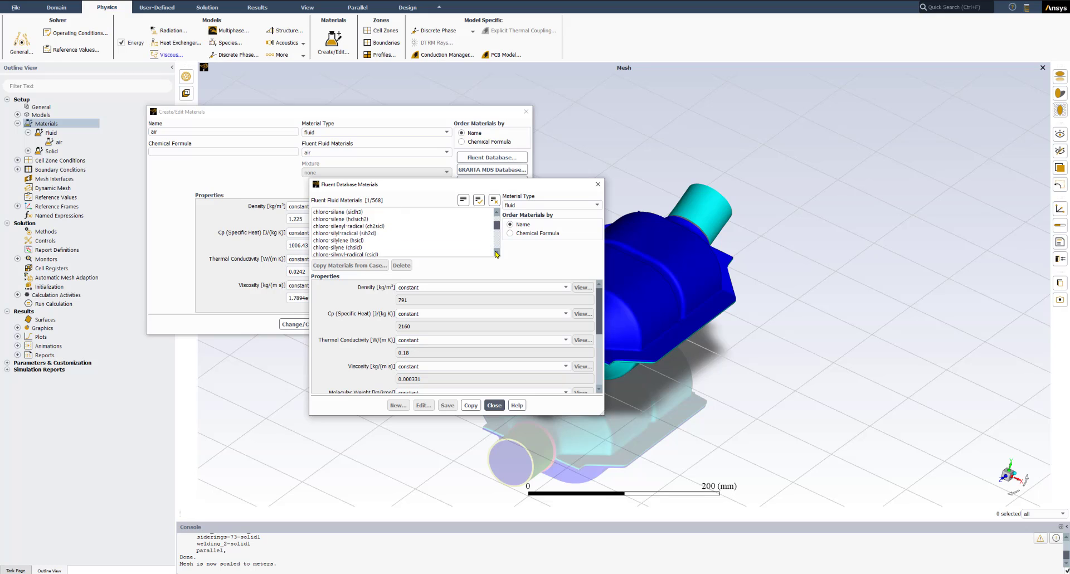
scroll(496, 254, down, 15)
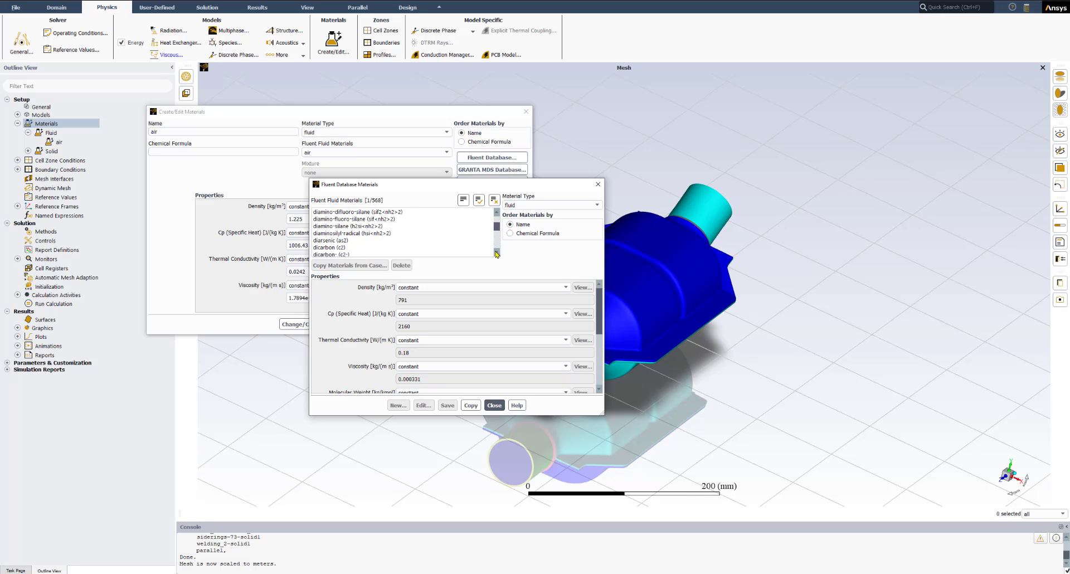
scroll(496, 254, down, 20)
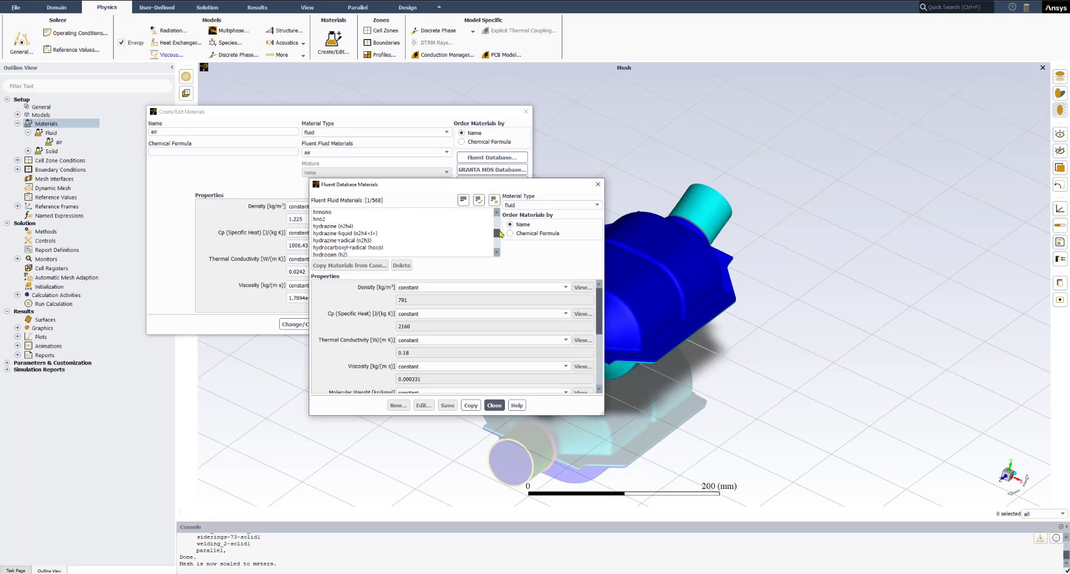
scroll(500, 234, down, 20)
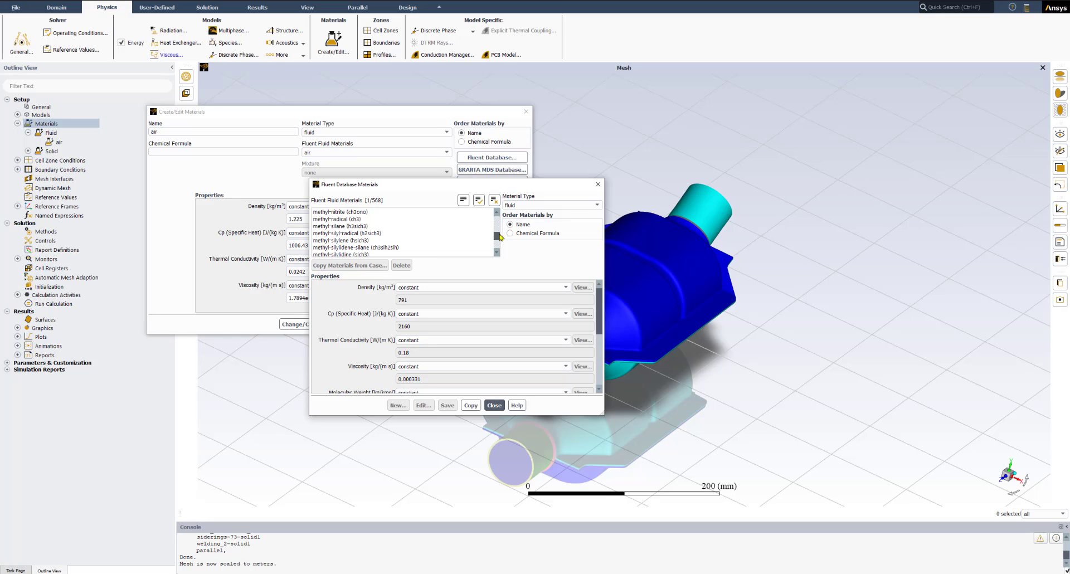
scroll(501, 236, down, 5)
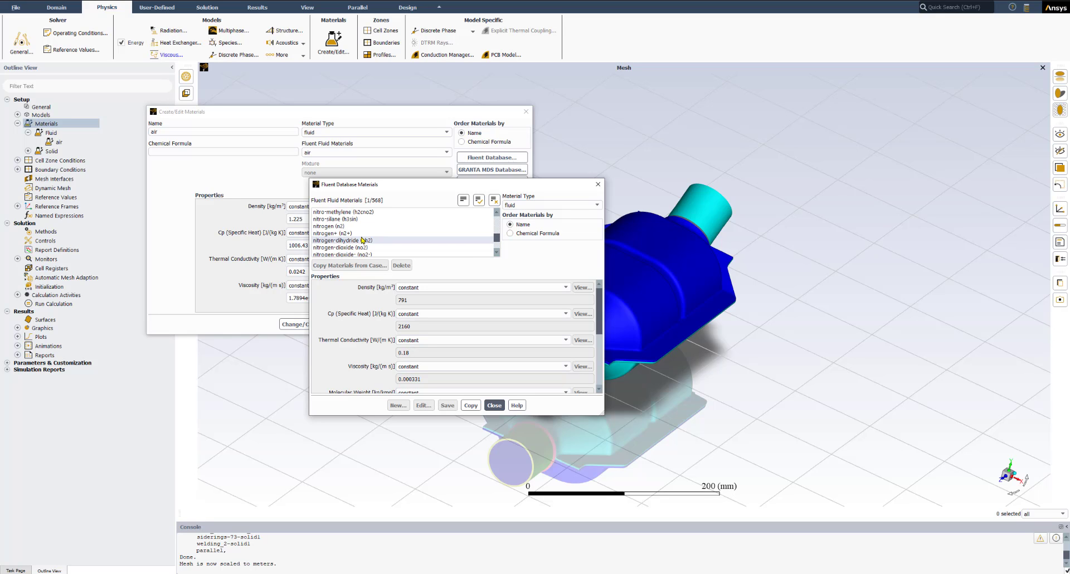
click(334, 227)
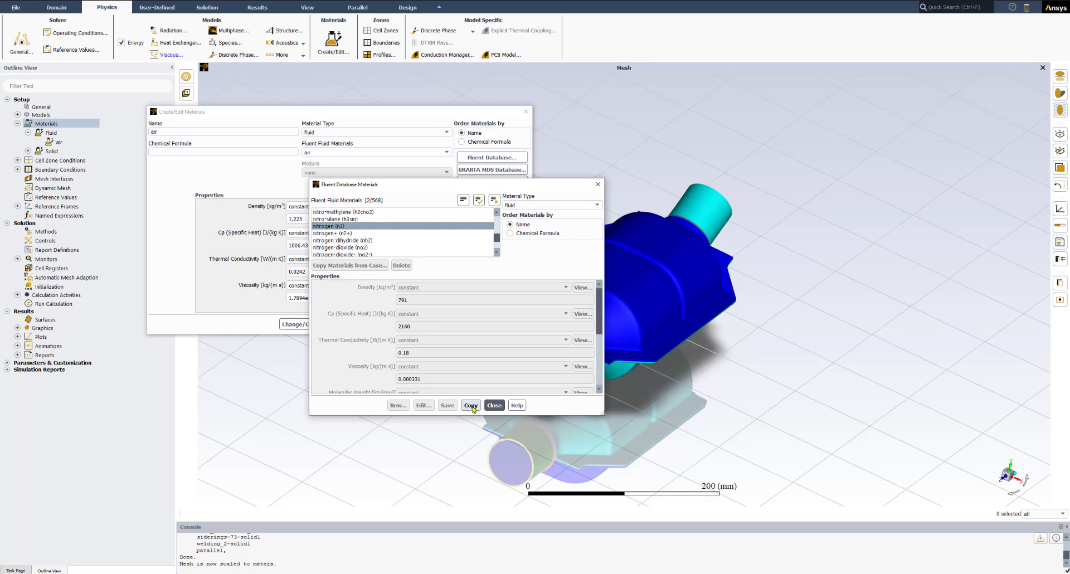
click(471, 407)
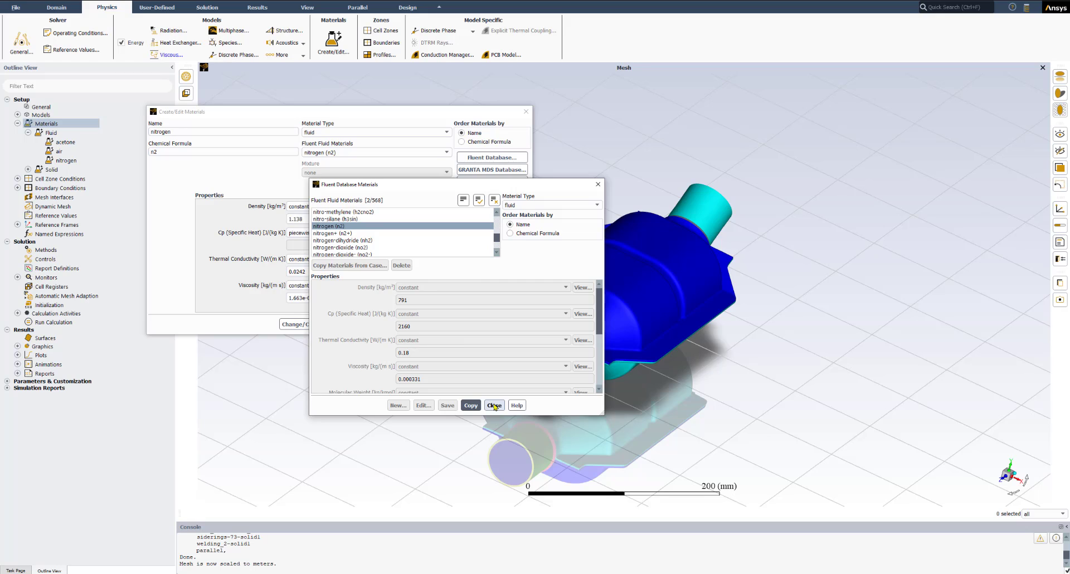
click(494, 406)
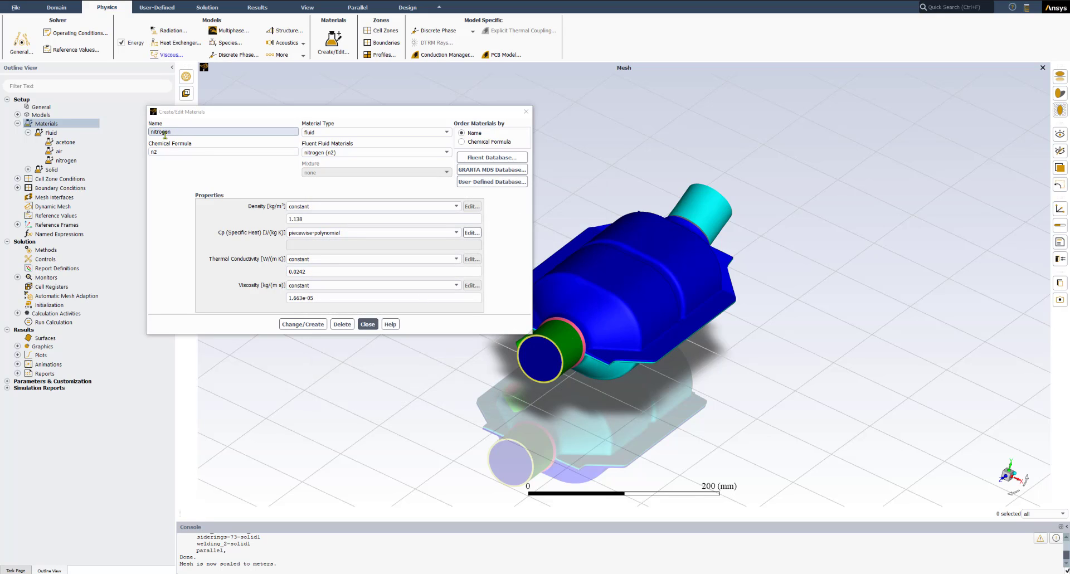
Check the case's fluid materials for nitrogen (n2) and close the material editor
click(328, 155)
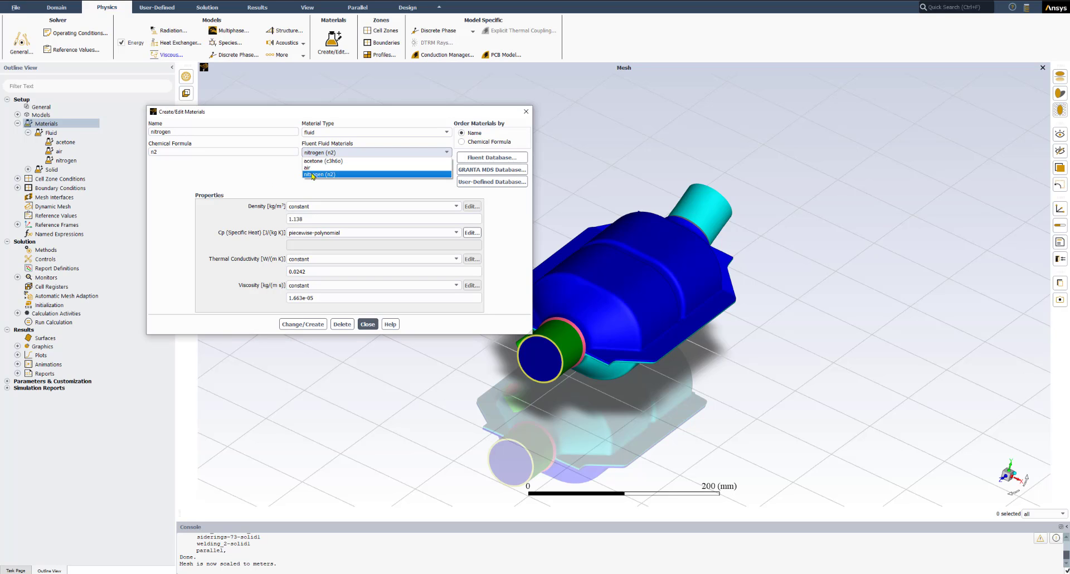
click(252, 170)
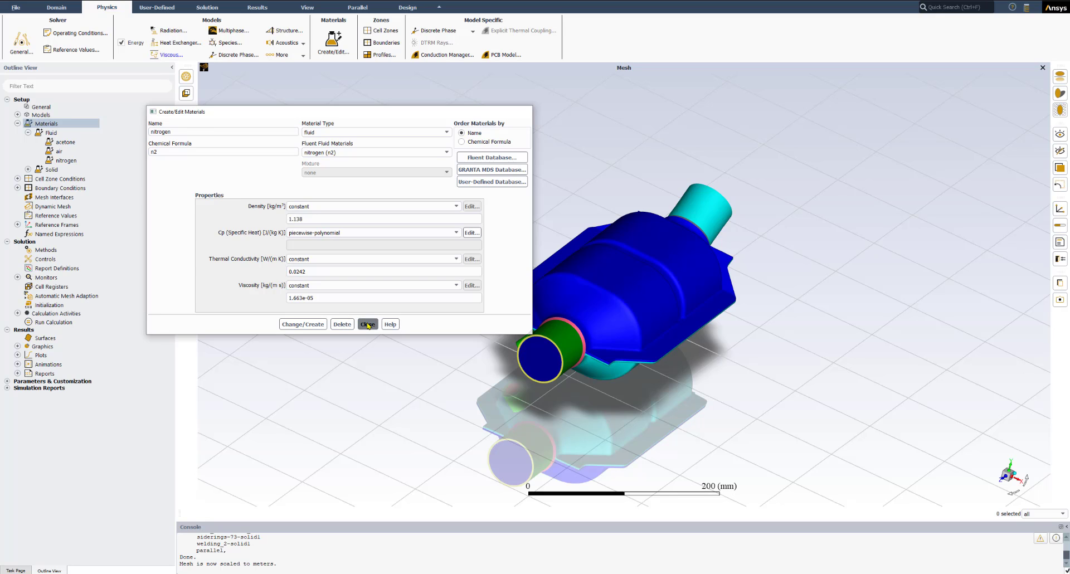
click(366, 325)
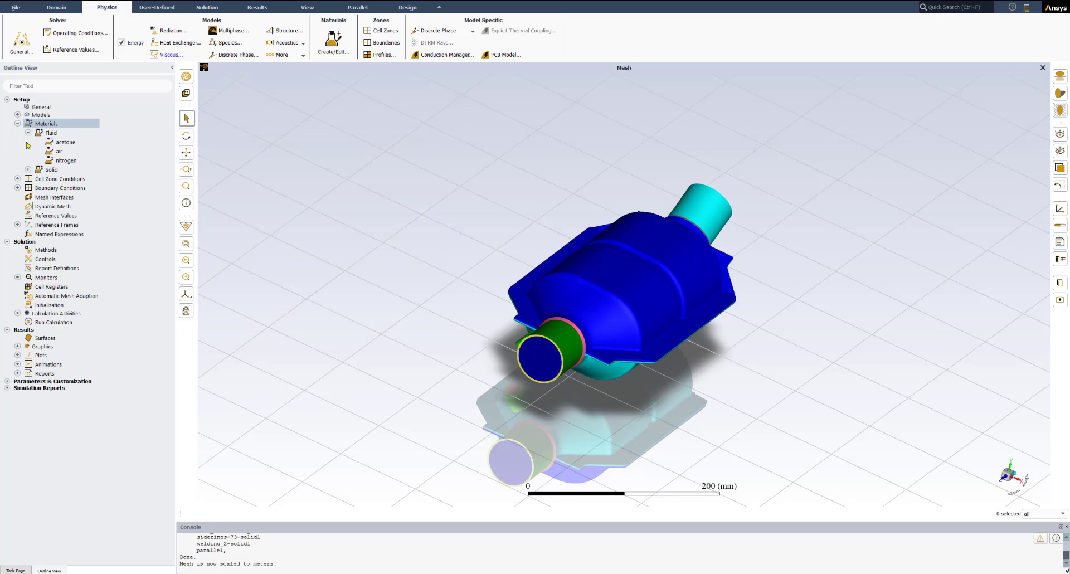
Delete acetone from the case's fluid materials and select nitrogen
double_click(72, 144)
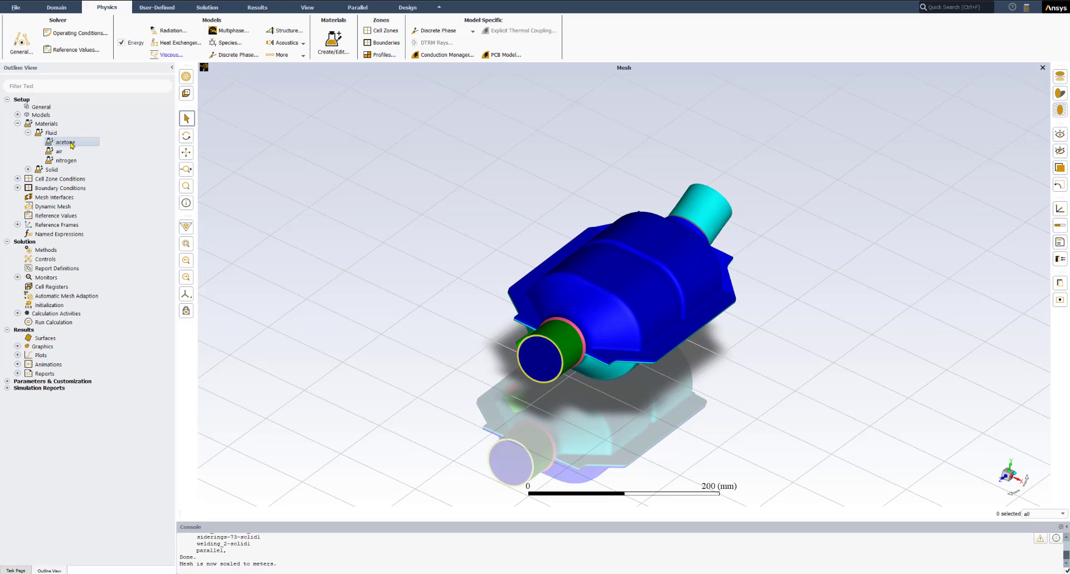
right_click(57, 144)
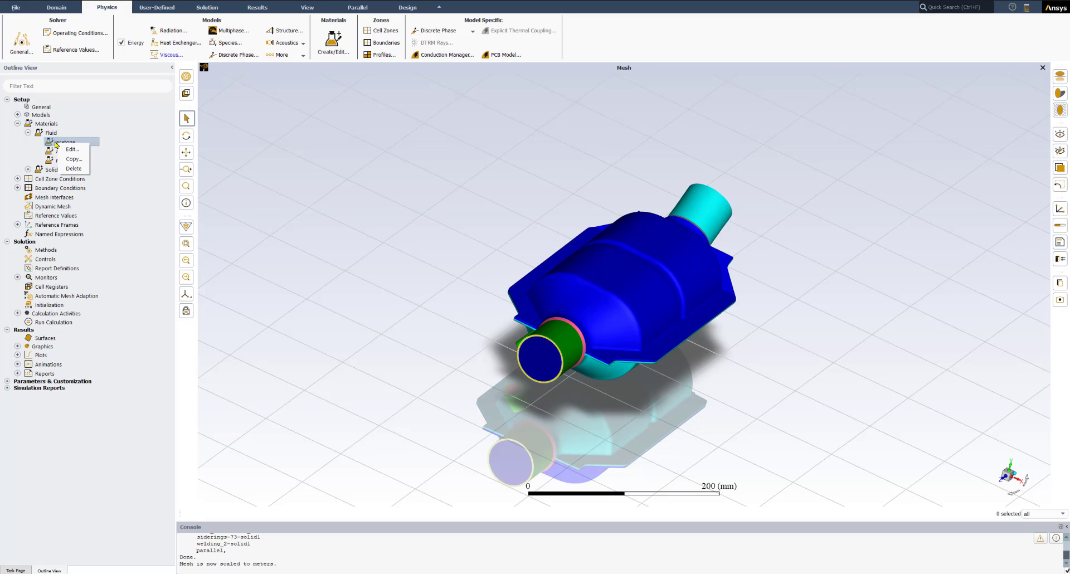
click(71, 170)
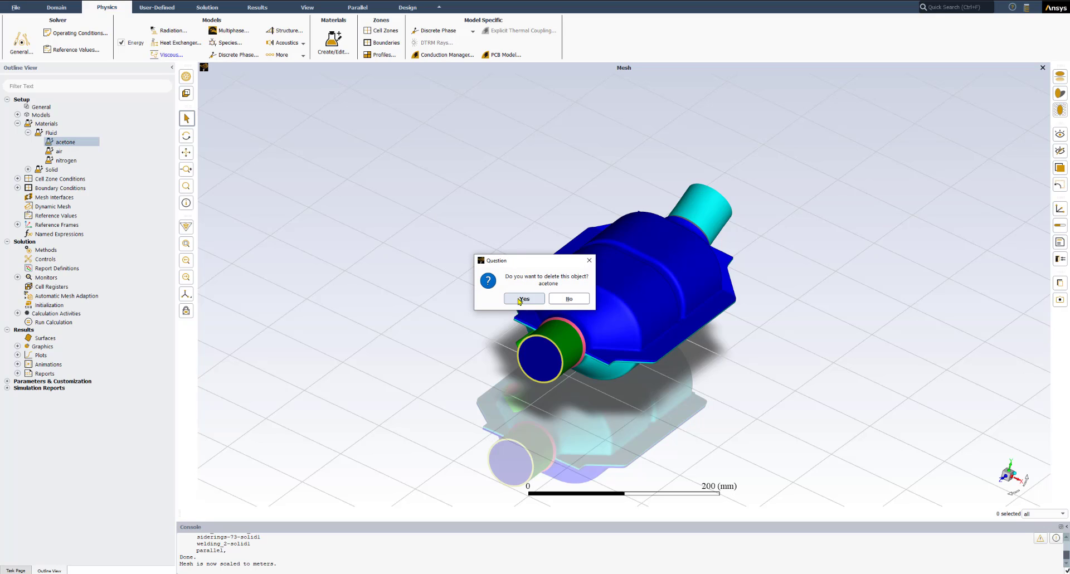
click(518, 300)
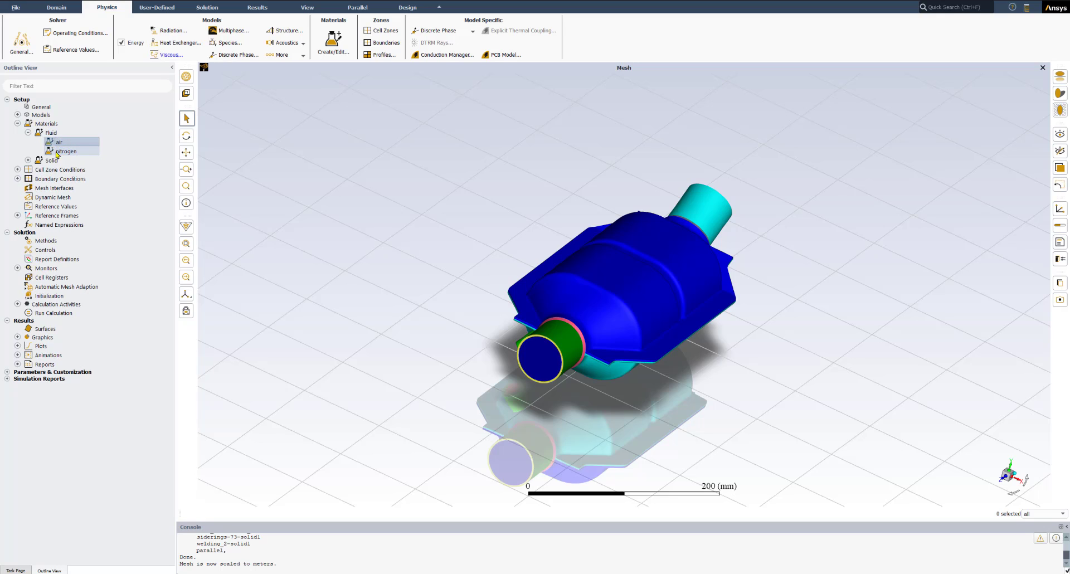
click(57, 152)
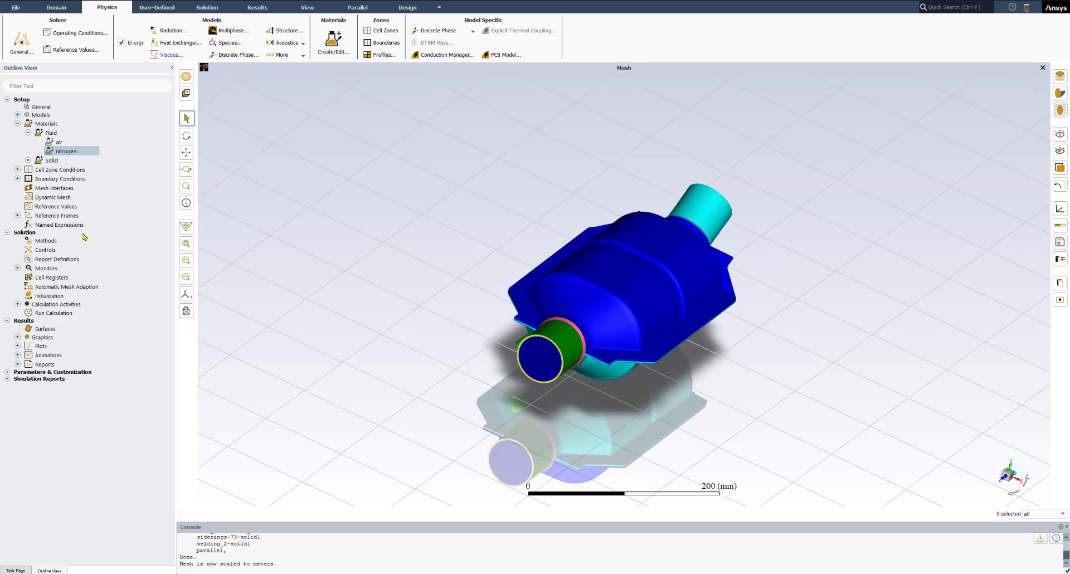
Collapse the materials branch and list the fluid zones under the cell zone conditions
click(17, 124)
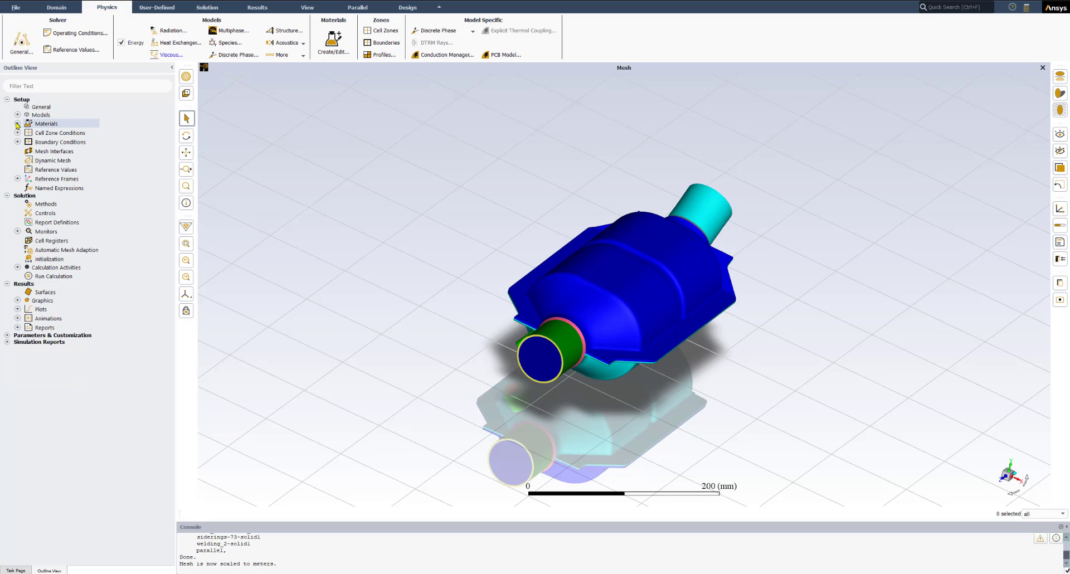
click(17, 133)
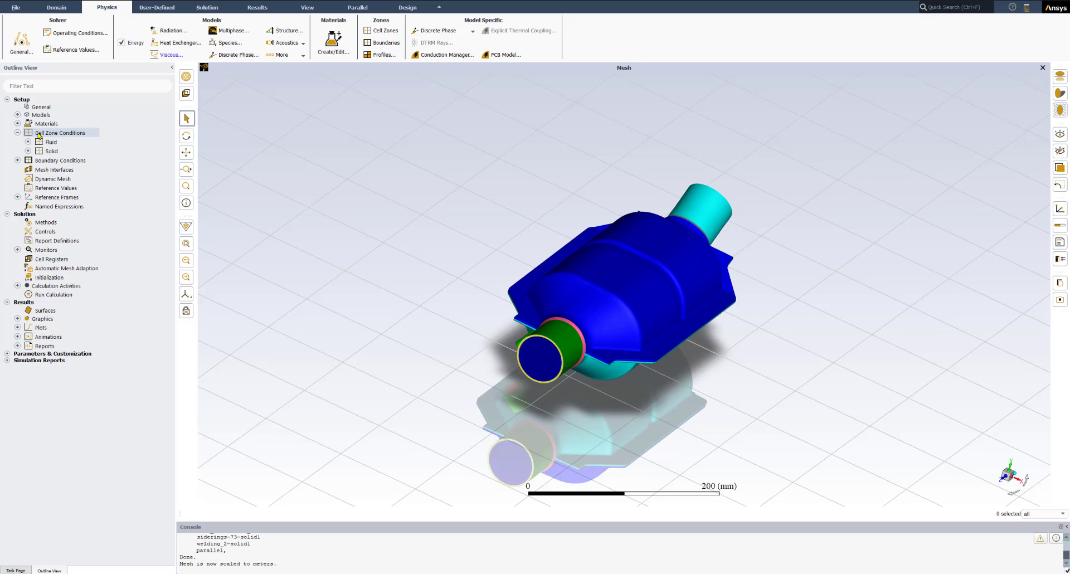
click(28, 142)
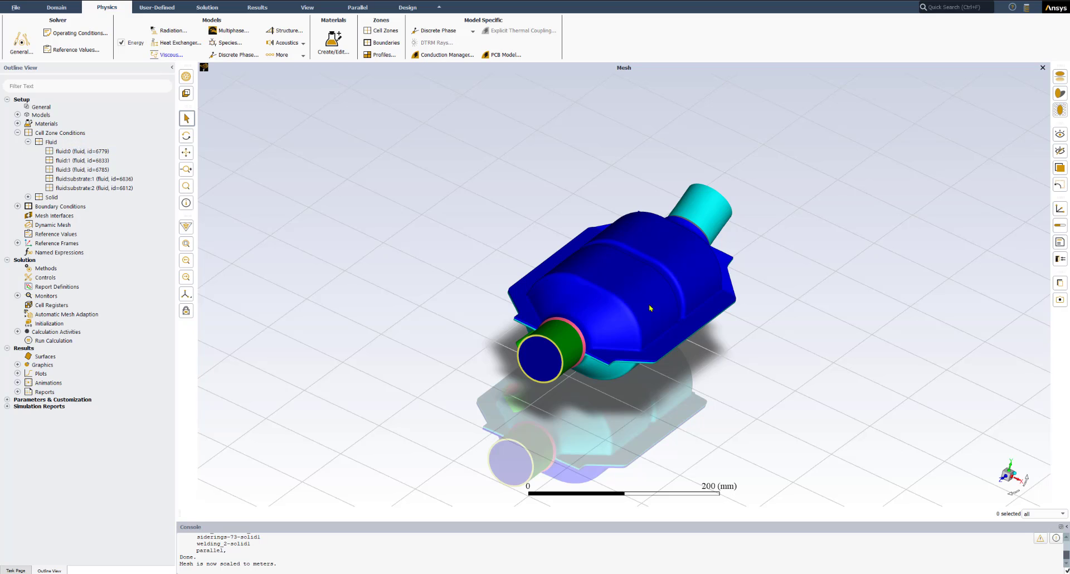
Hide the outer ribbed body wall of the catalytic converter to expose the parts inside the shell
scroll(679, 326, up, 1)
middle_drag(676, 371, 640, 360)
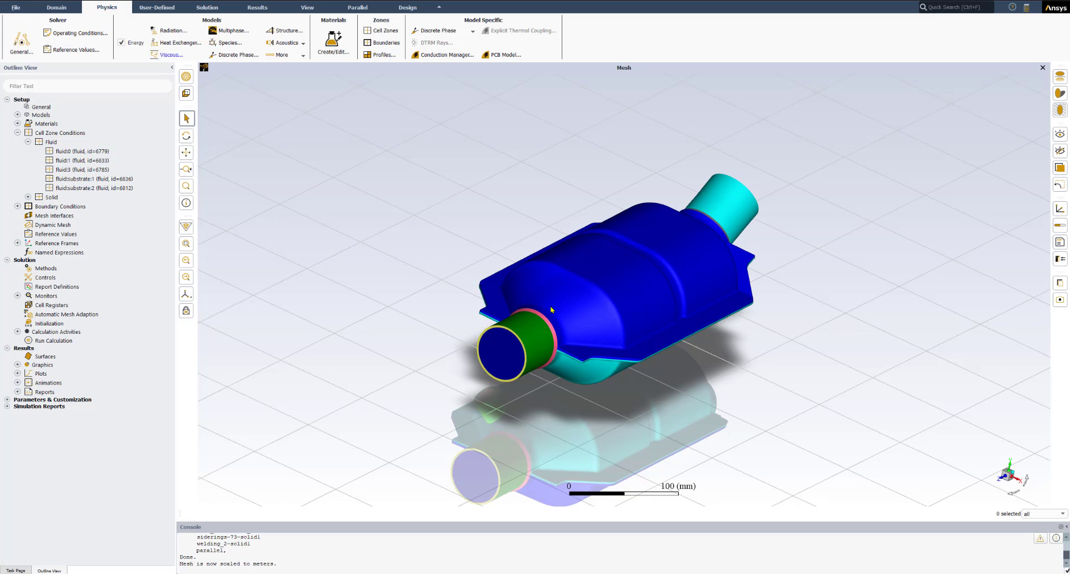
middle_drag(550, 307, 536, 305)
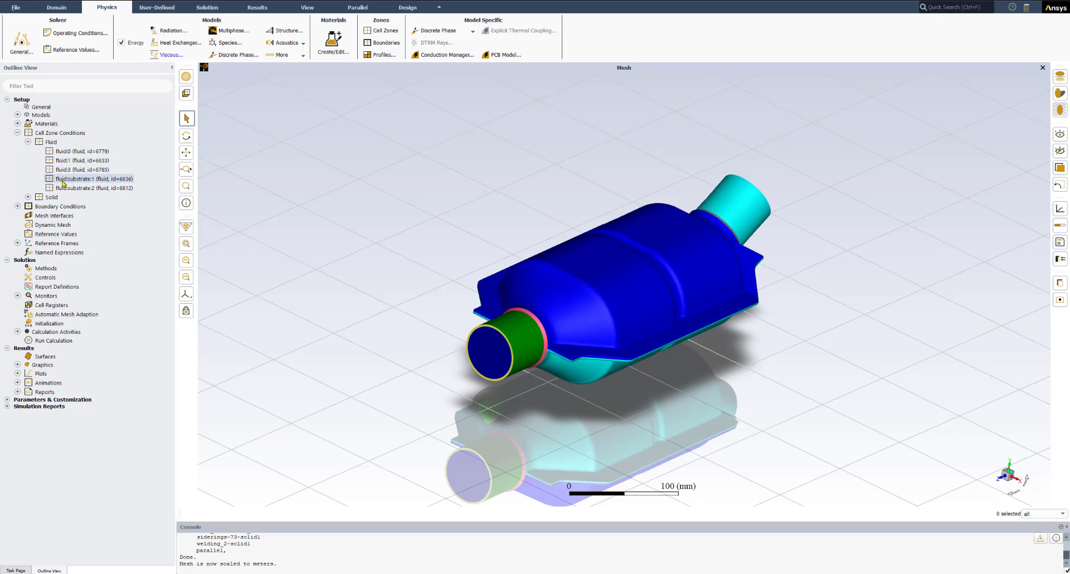
click(589, 321)
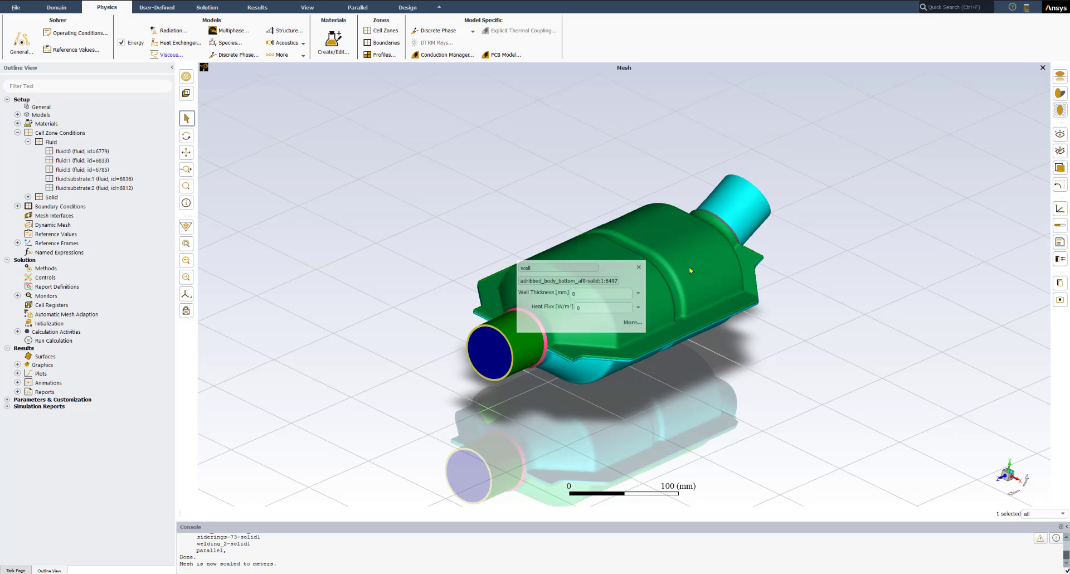
right_click(690, 270)
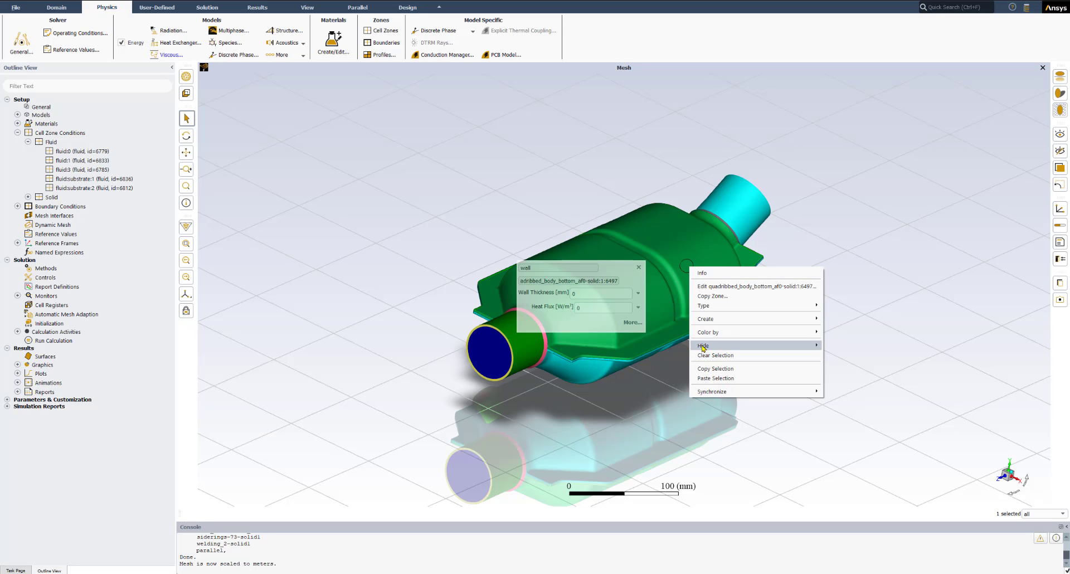
mouse_move(703, 347)
click(836, 346)
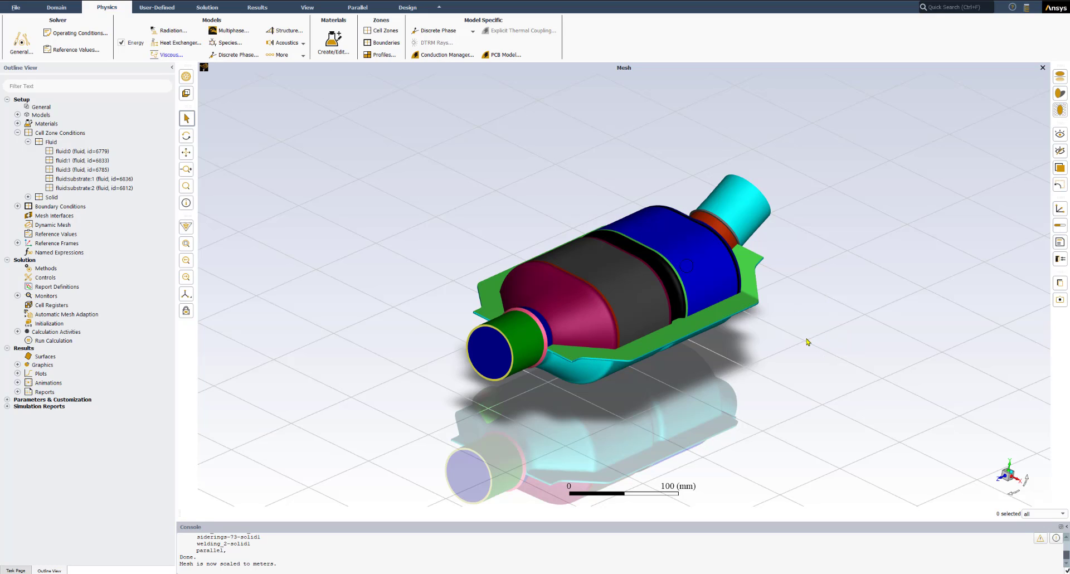
Inspect the two substrate sections inside the converter by selecting their outer walls one after the other
drag(647, 404, 565, 413)
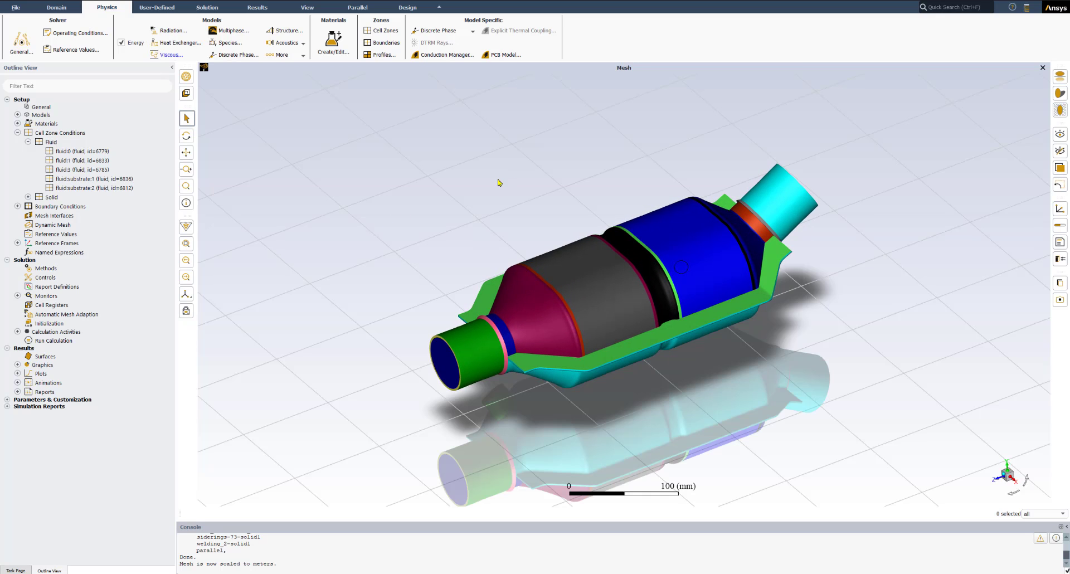
scroll(524, 223, up, 2)
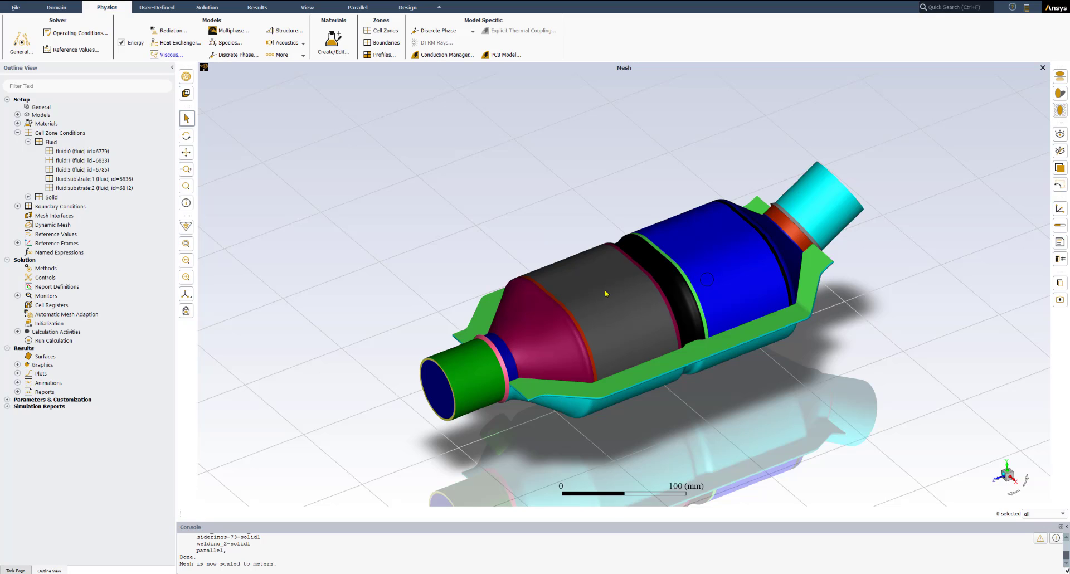
click(635, 284)
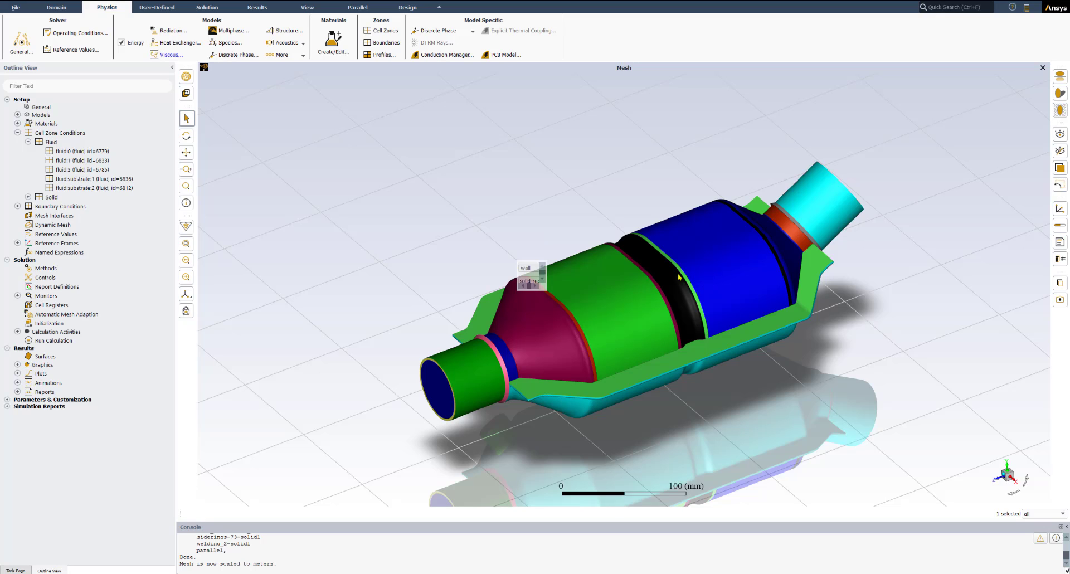
click(709, 258)
click(638, 268)
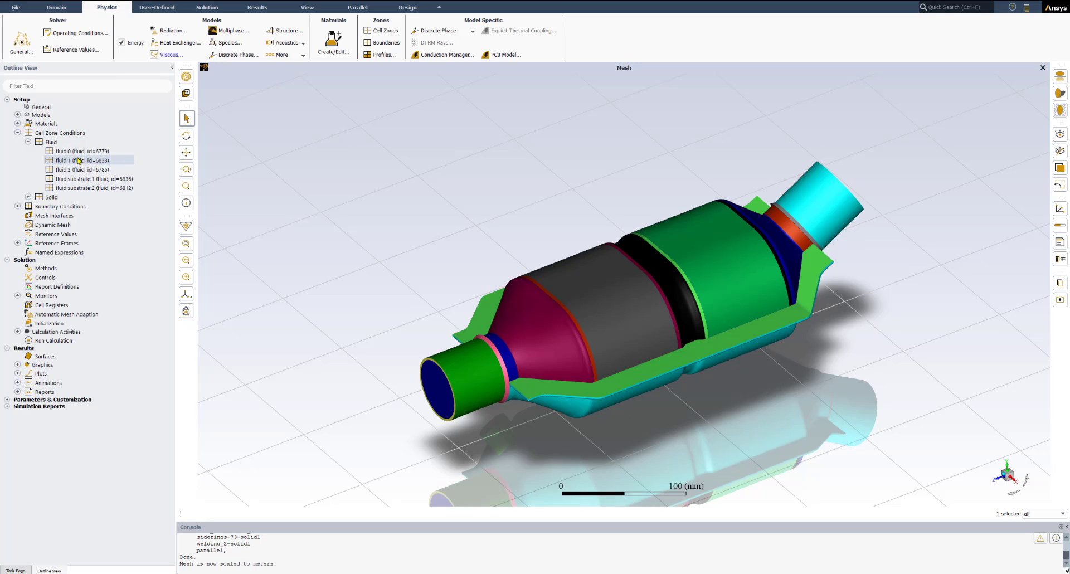
Display only the fluid:0 cell zone in the graphics window
click(78, 169)
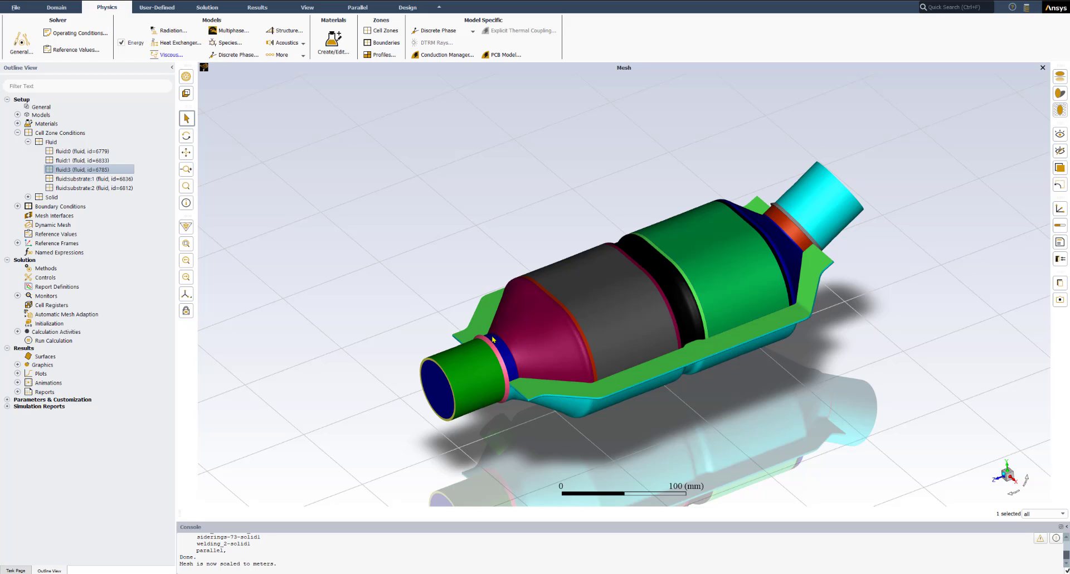
click(85, 154)
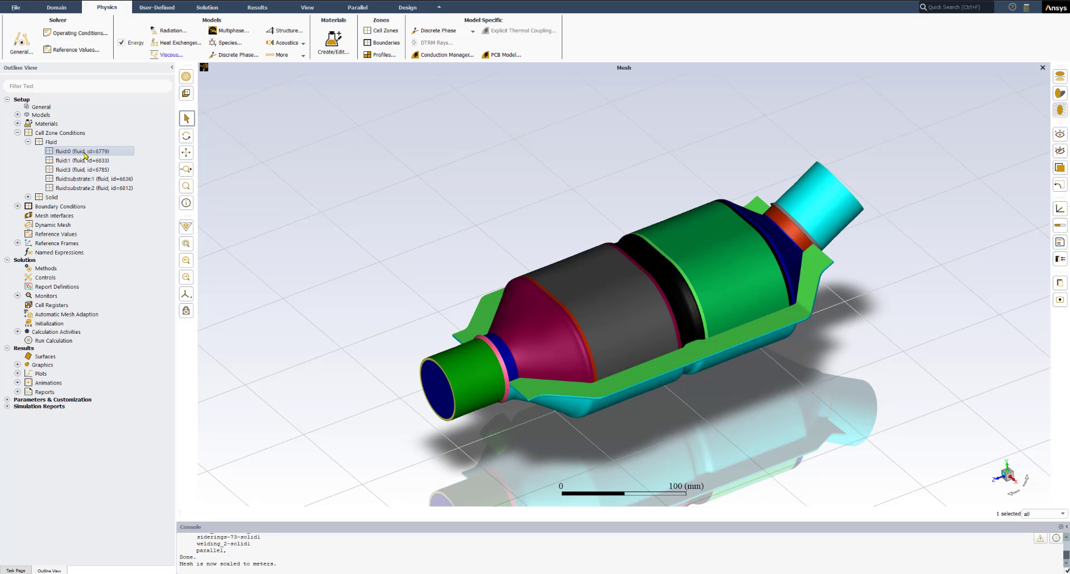
right_click(84, 154)
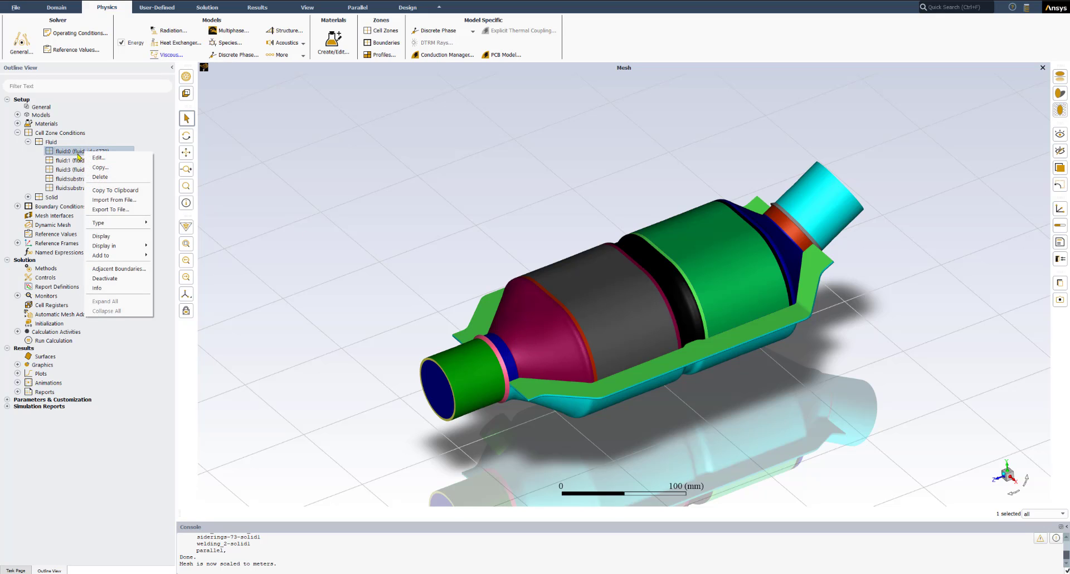
click(106, 236)
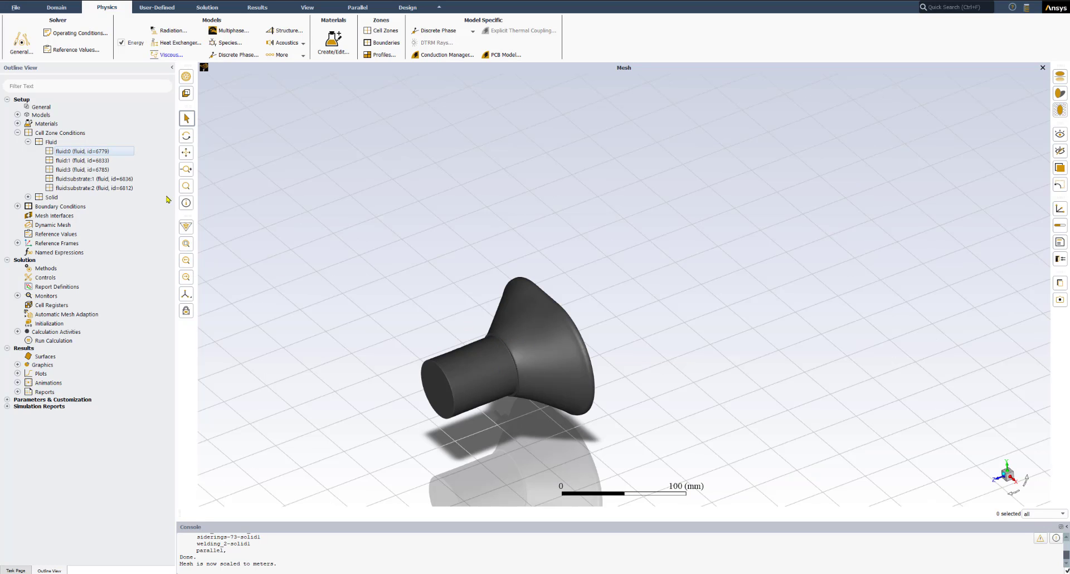
Add the fluid:1 and fluid:3 cell zones to the active graphics window
right_click(65, 161)
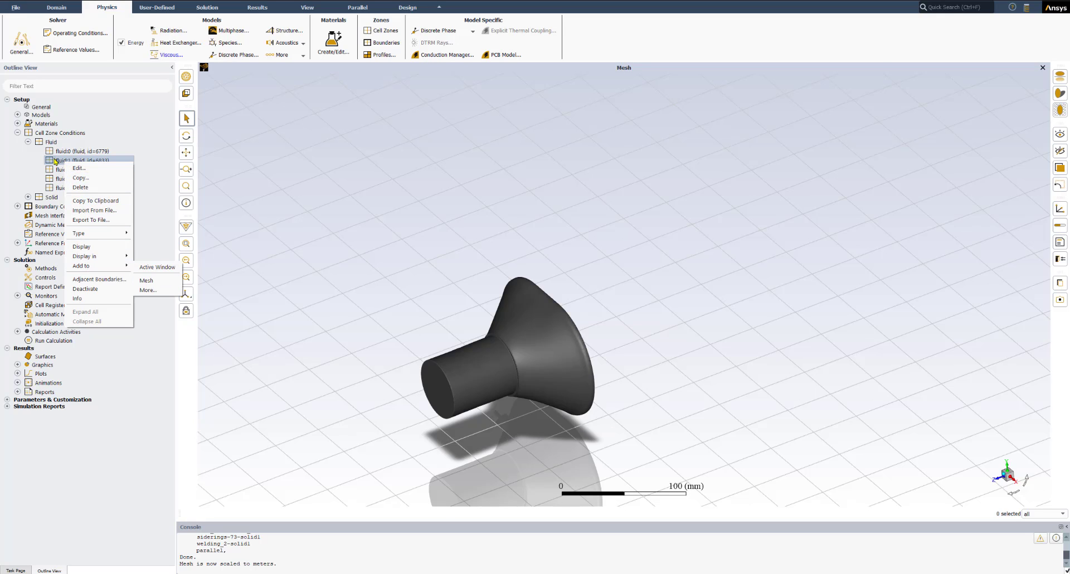
right_click(55, 159)
mouse_move(77, 266)
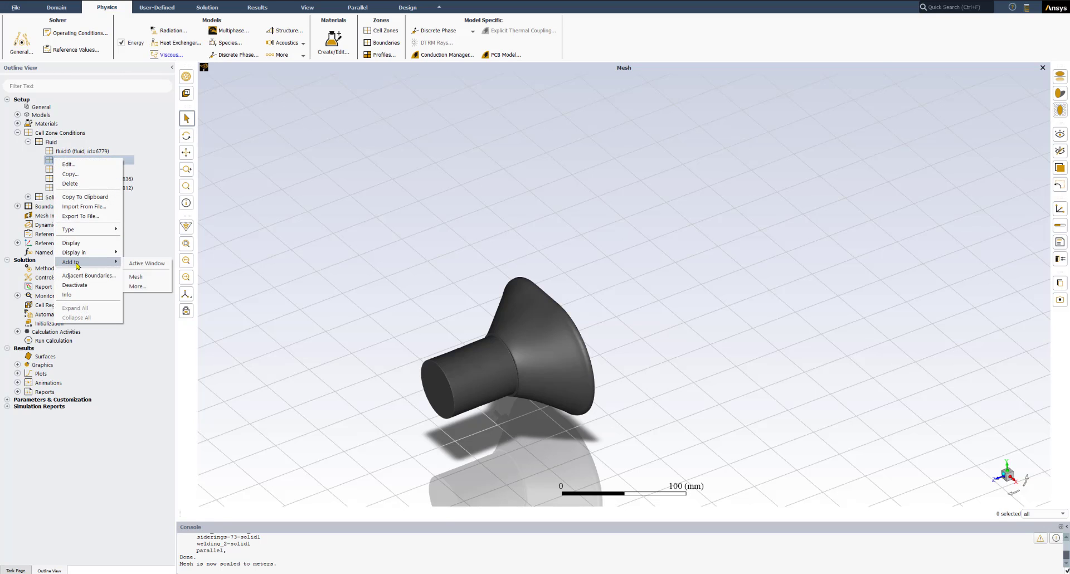
click(147, 263)
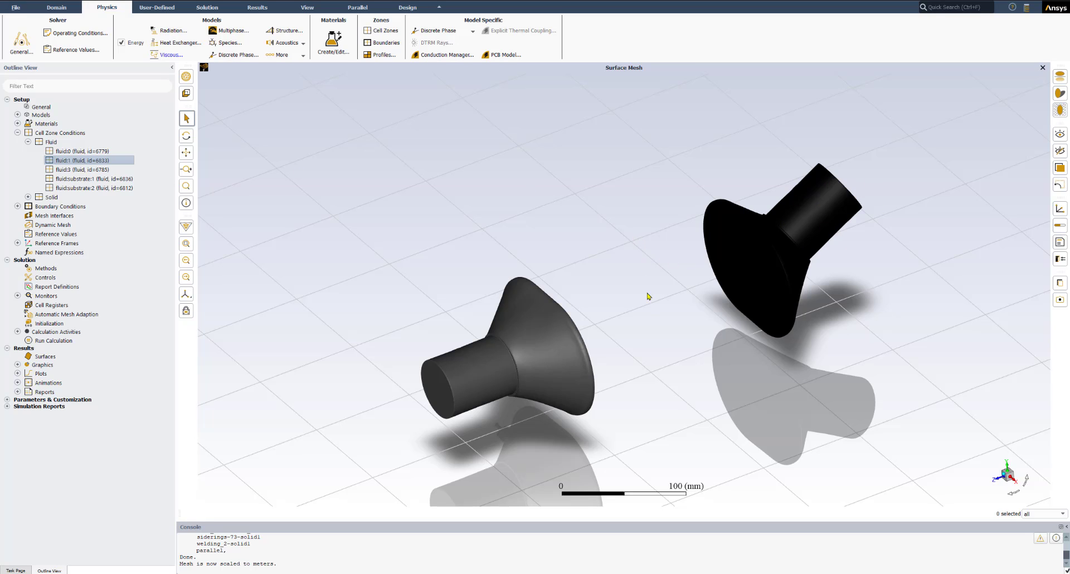
click(72, 170)
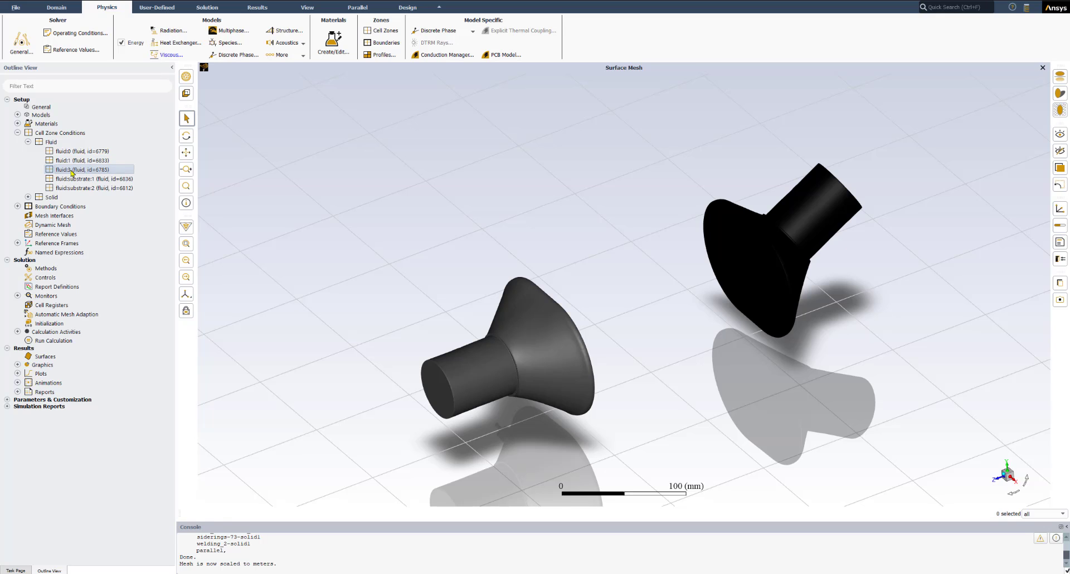
right_click(71, 171)
mouse_move(102, 273)
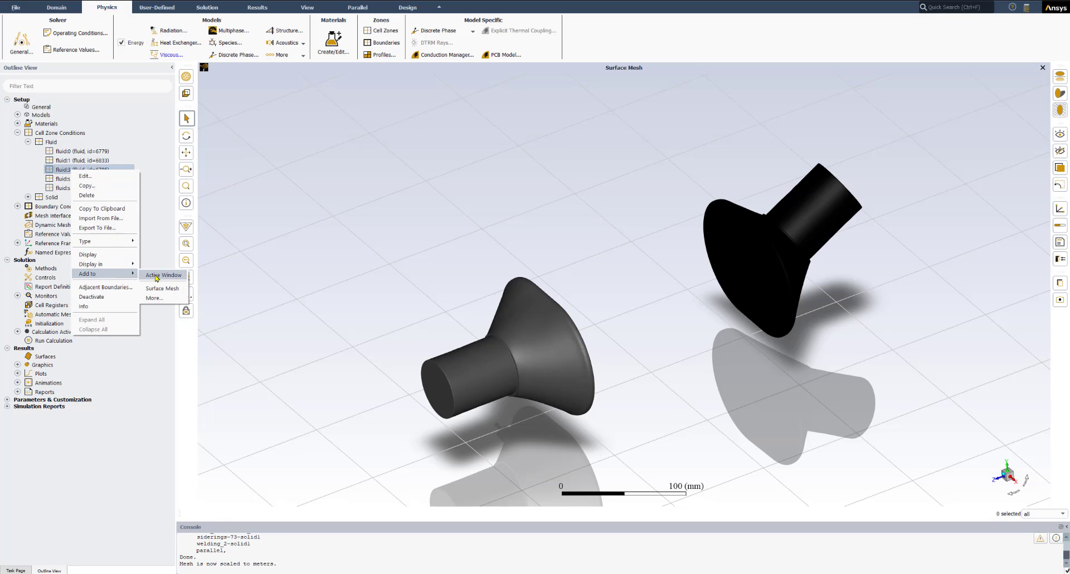
click(156, 276)
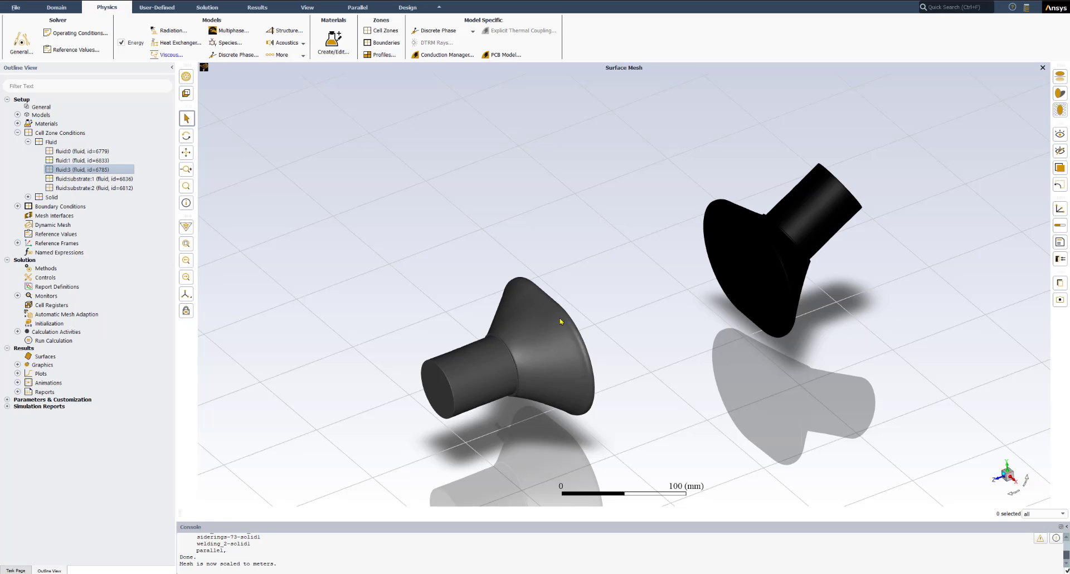
Add the fluid:substrate:1 and fluid:substrate:2 cell zones to the active graphics window
click(70, 179)
right_click(66, 181)
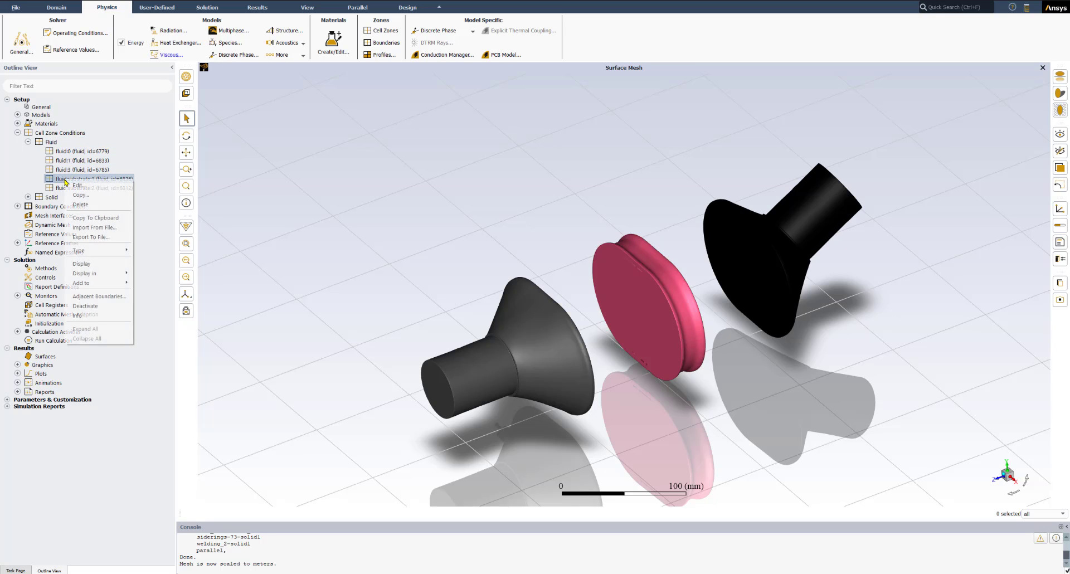
mouse_move(99, 284)
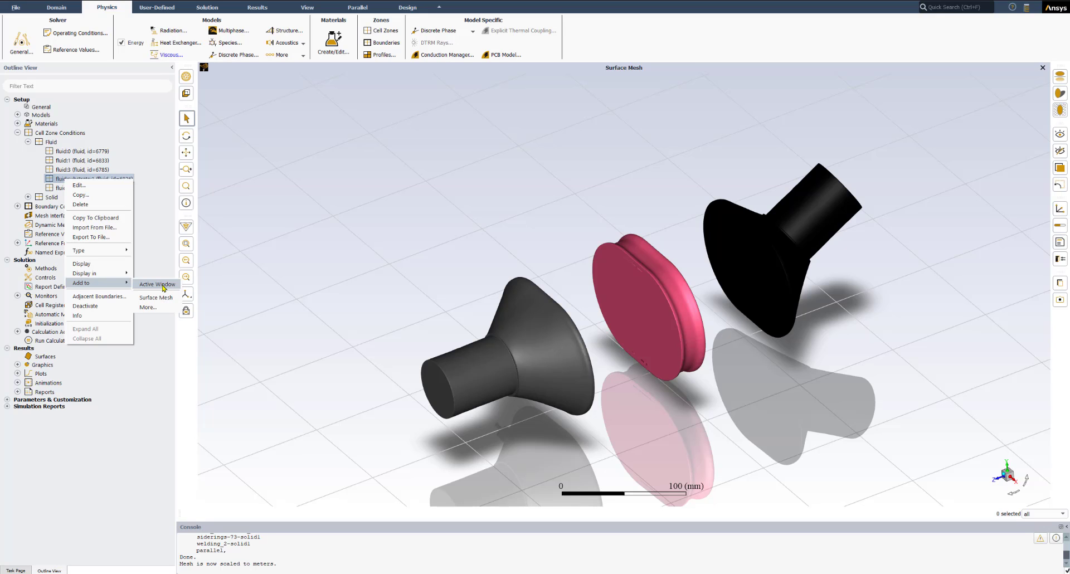
click(163, 286)
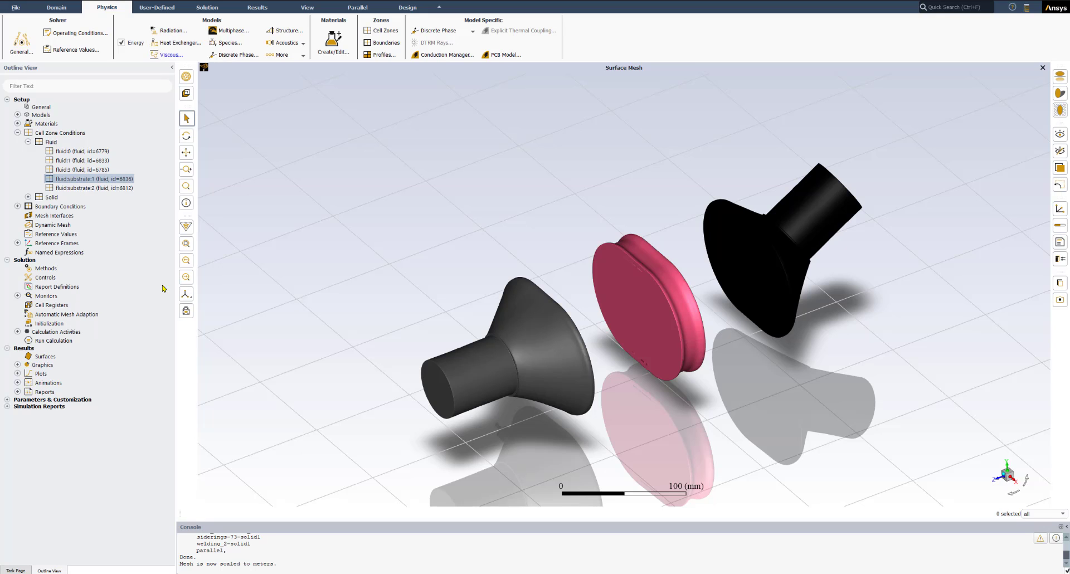
right_click(104, 188)
mouse_move(128, 290)
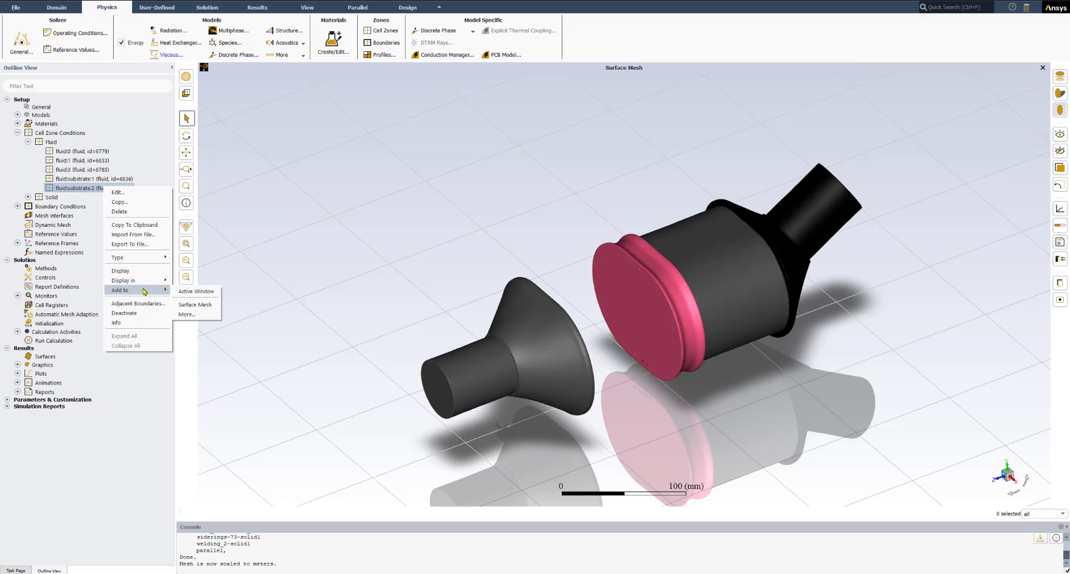
click(196, 292)
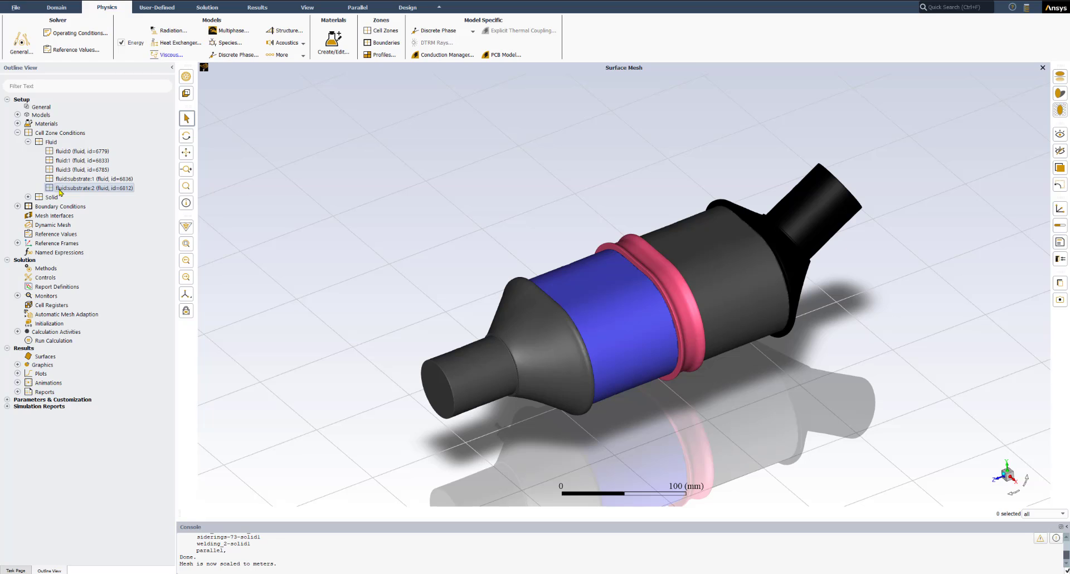
Redisplay the complete converter mesh with faces shown and set the view to isometric
click(71, 170)
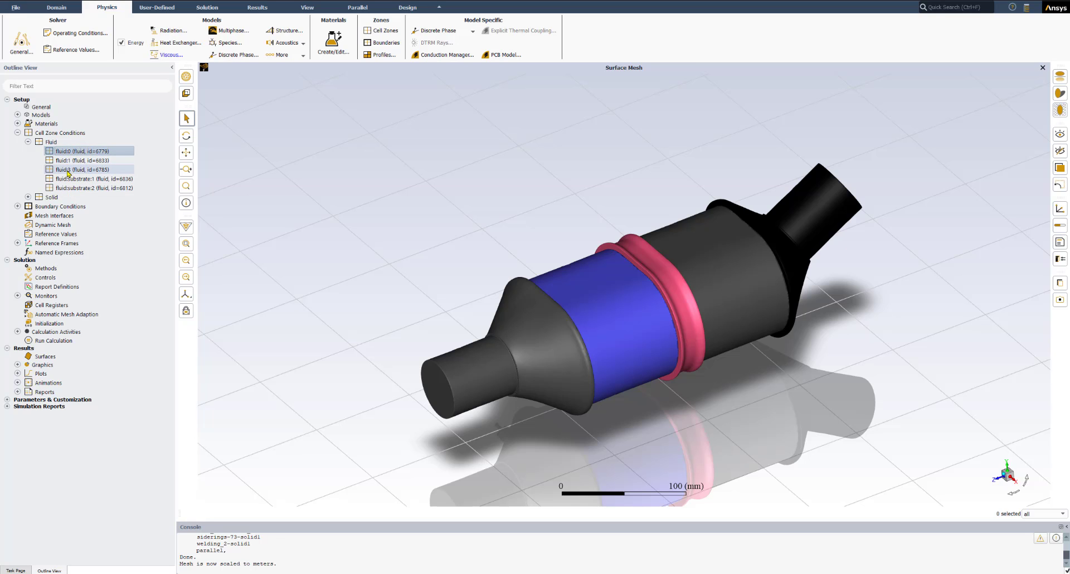
click(69, 152)
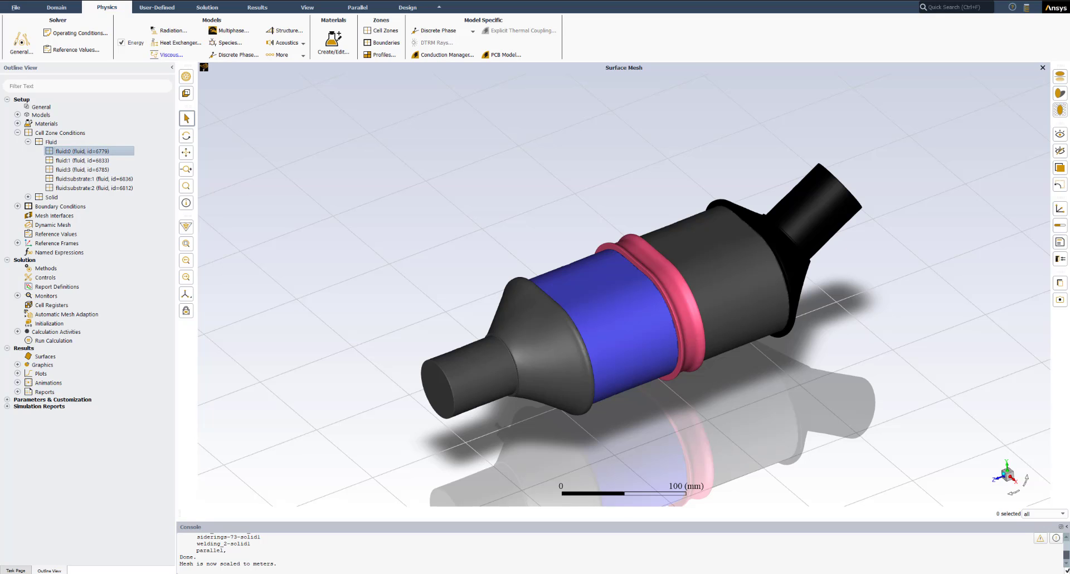
click(187, 77)
click(582, 381)
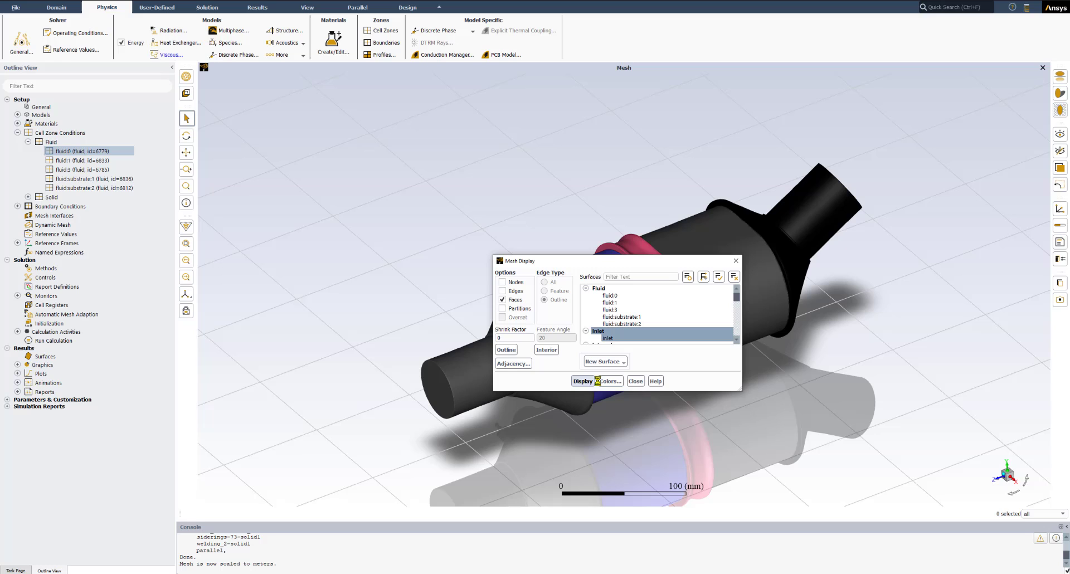
click(636, 382)
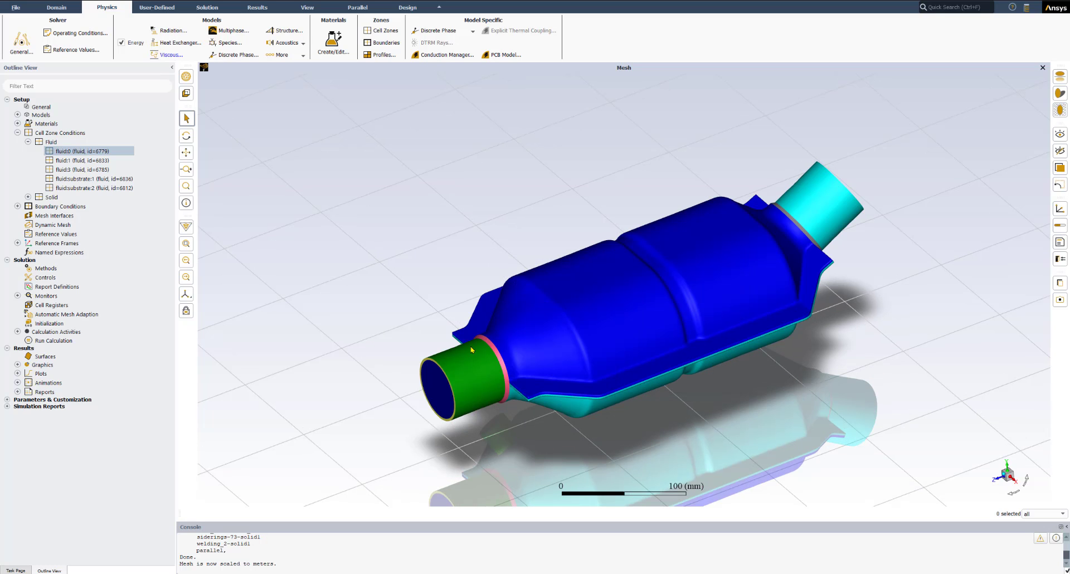
click(186, 294)
click(203, 312)
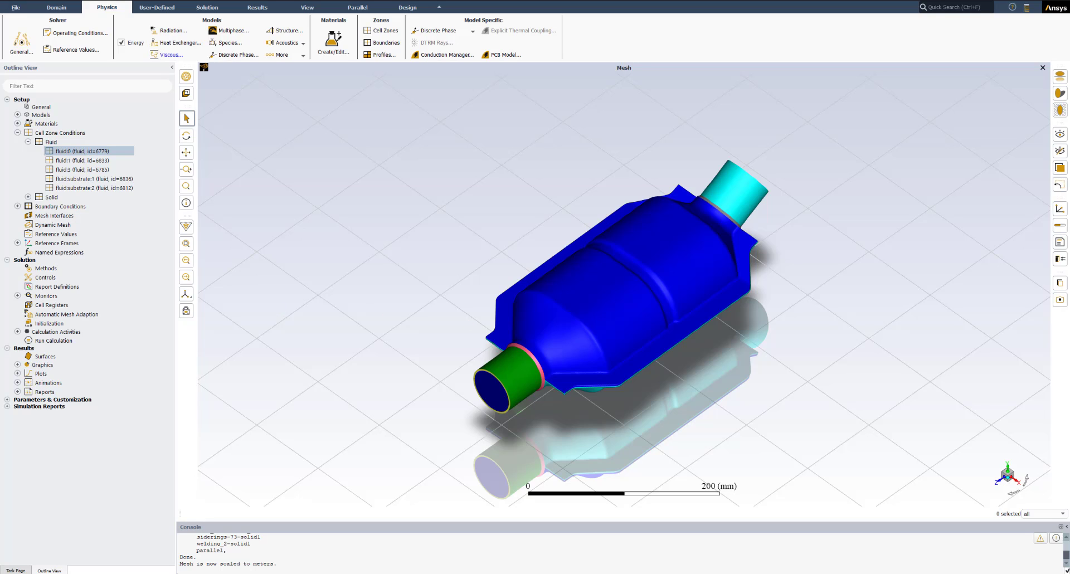
Assign nitrogen as the material of the fluid:0 cell zone, apply it and close the zone settings
double_click(68, 151)
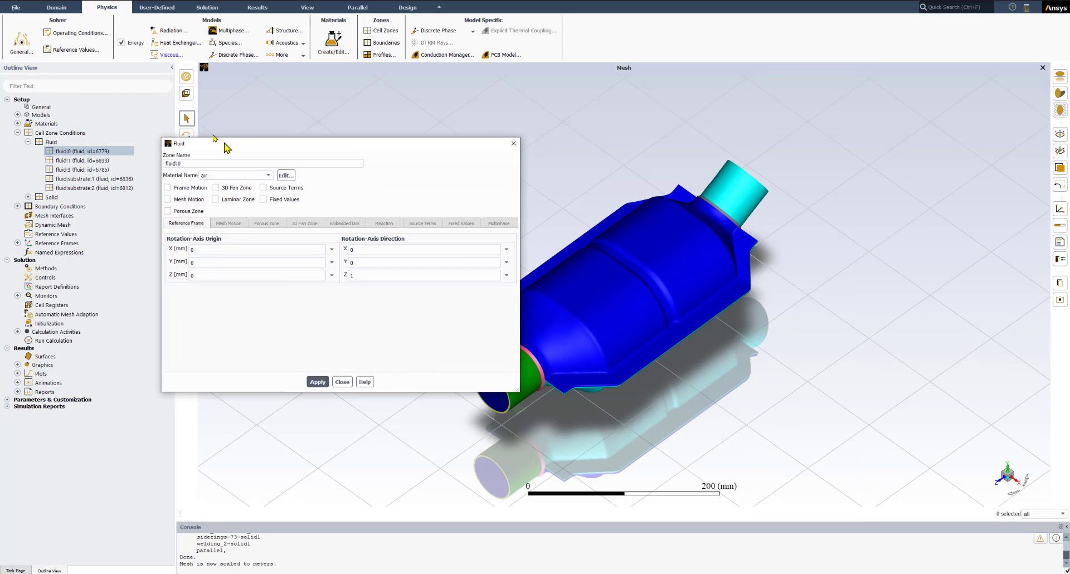
drag(224, 143, 170, 131)
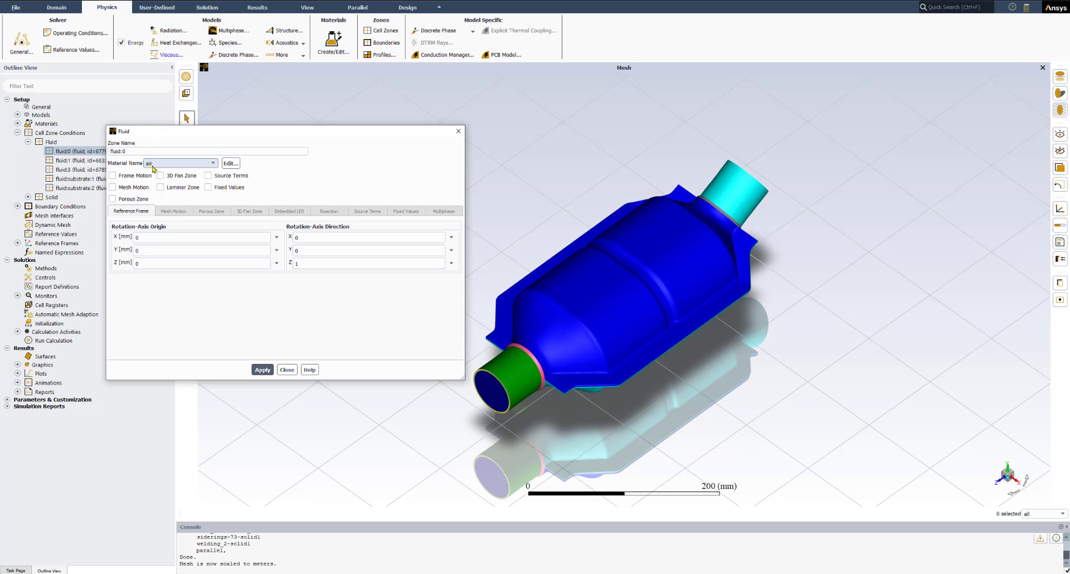
click(214, 164)
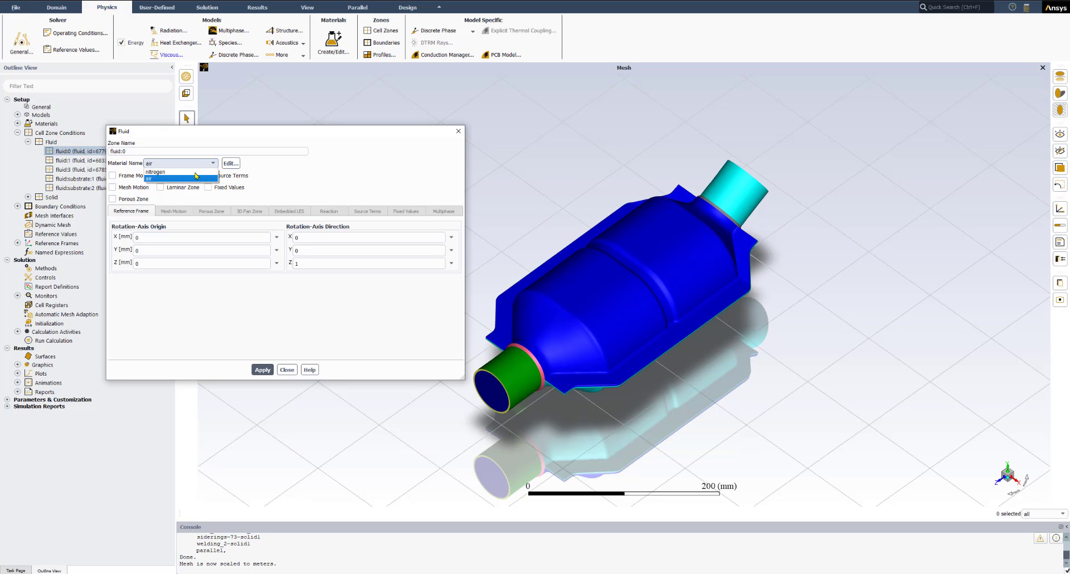
click(161, 176)
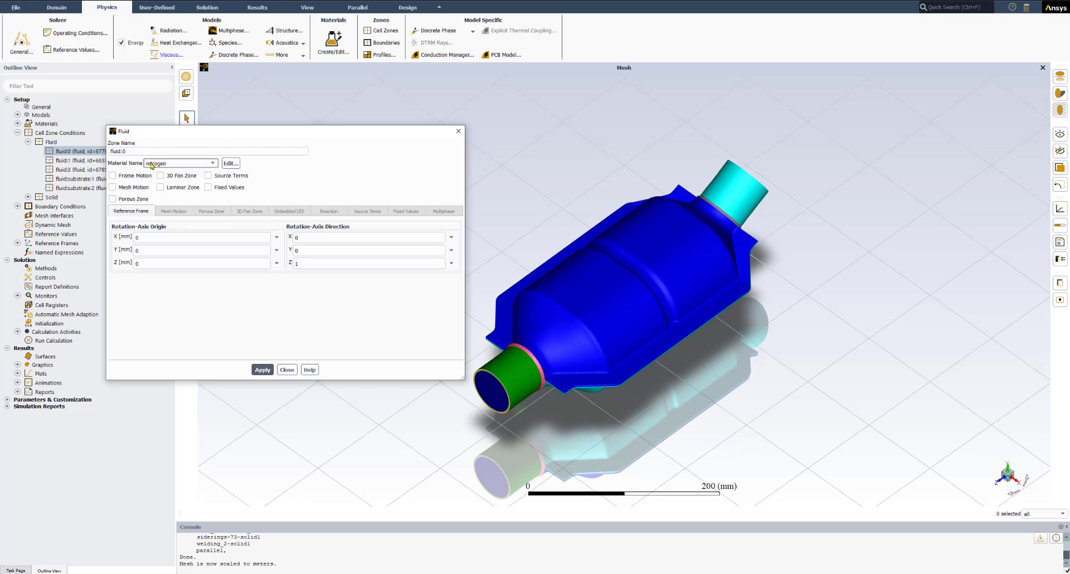
click(263, 370)
click(279, 371)
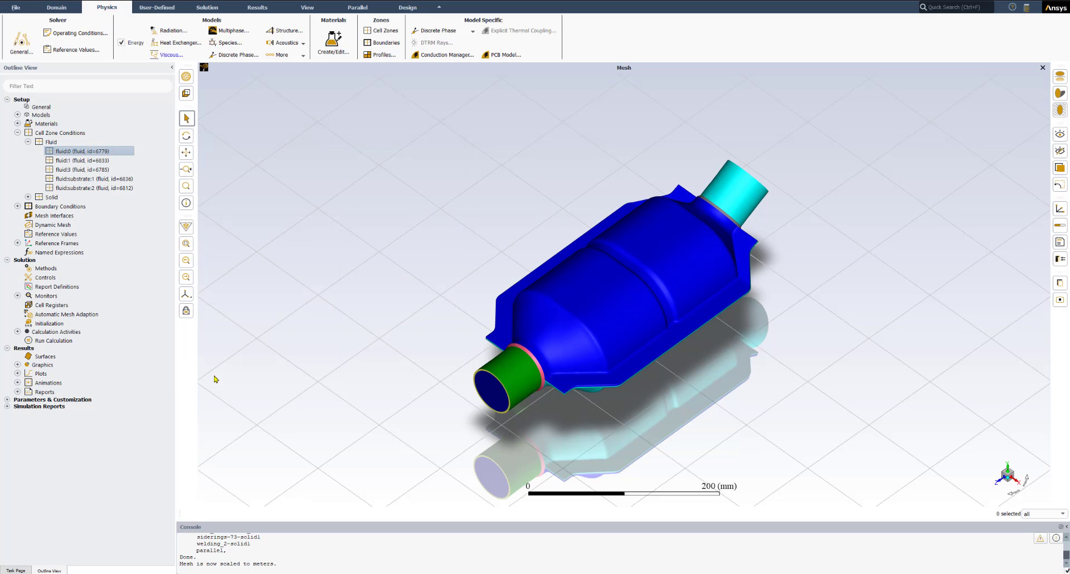
Assign nitrogen as the material of the fluid:1 cell zone, apply it and close the zone settings
right_click(72, 162)
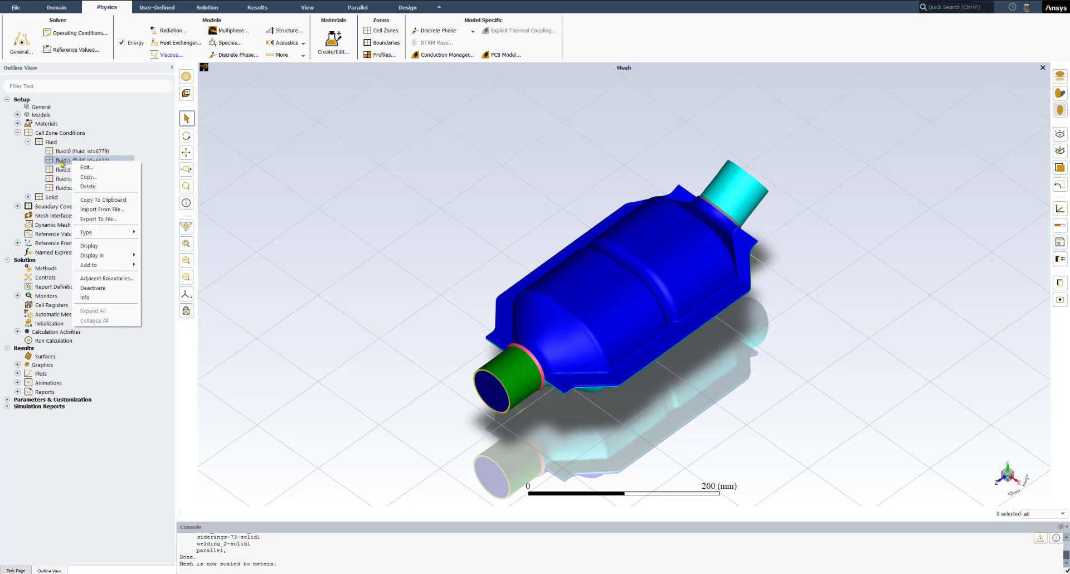
click(361, 202)
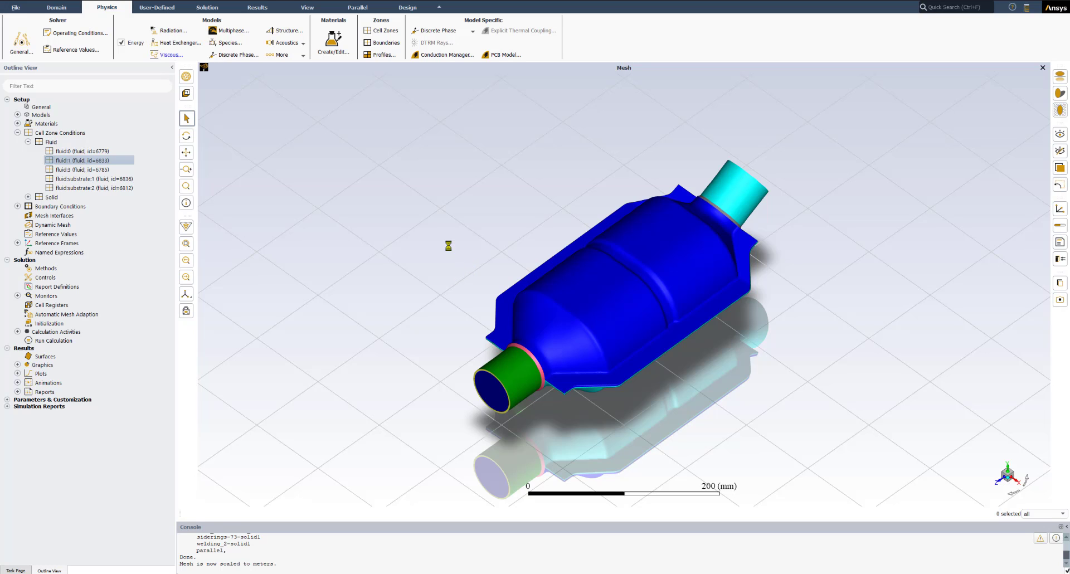
drag(517, 261, 182, 189)
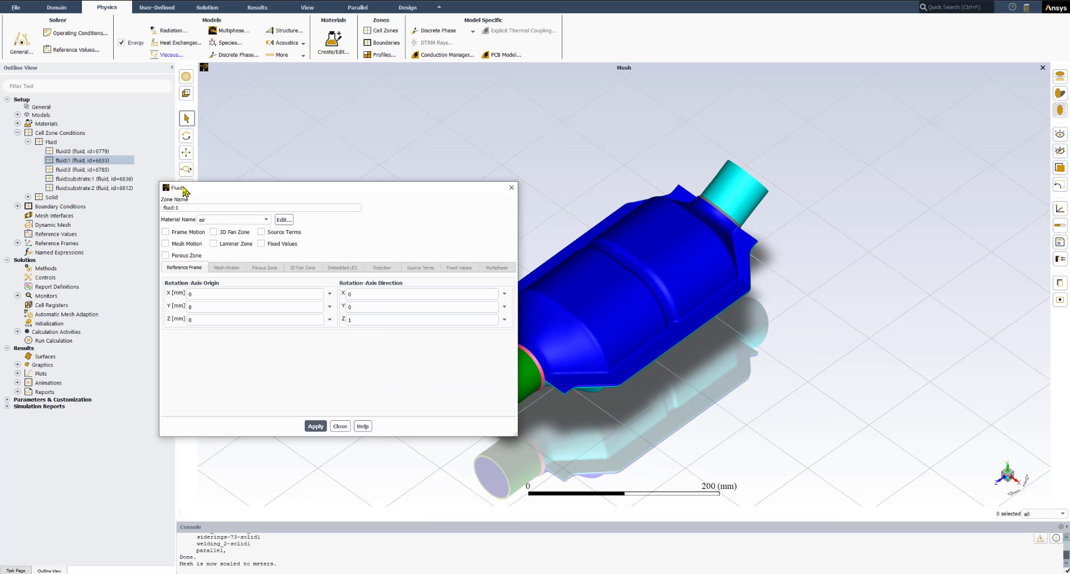
click(205, 219)
click(209, 229)
click(315, 426)
click(340, 427)
Assign nitrogen as the material of the fluid:3 cell zone, apply it and close the zone settings
right_click(98, 173)
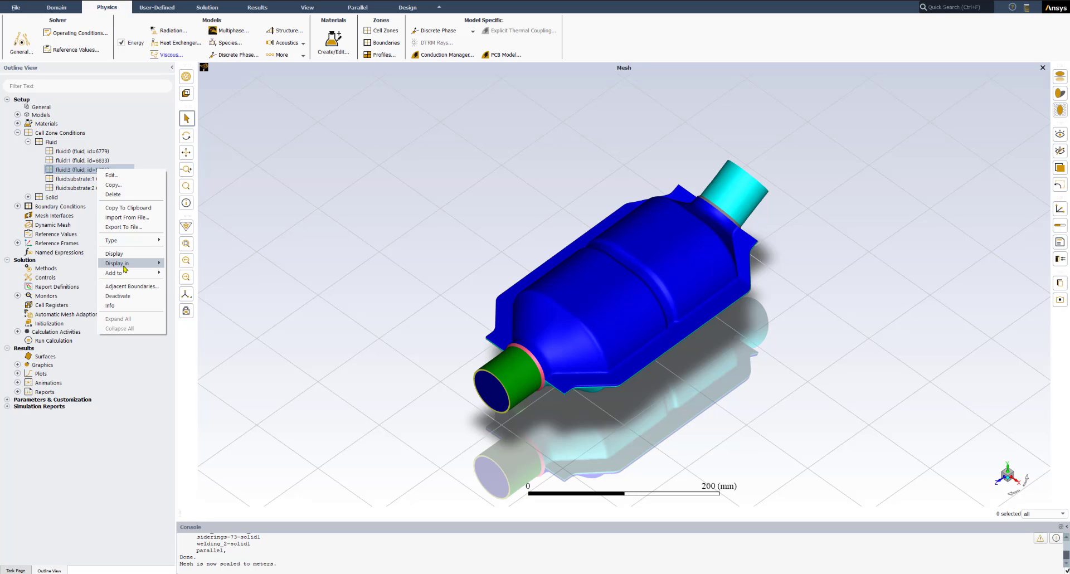
click(119, 175)
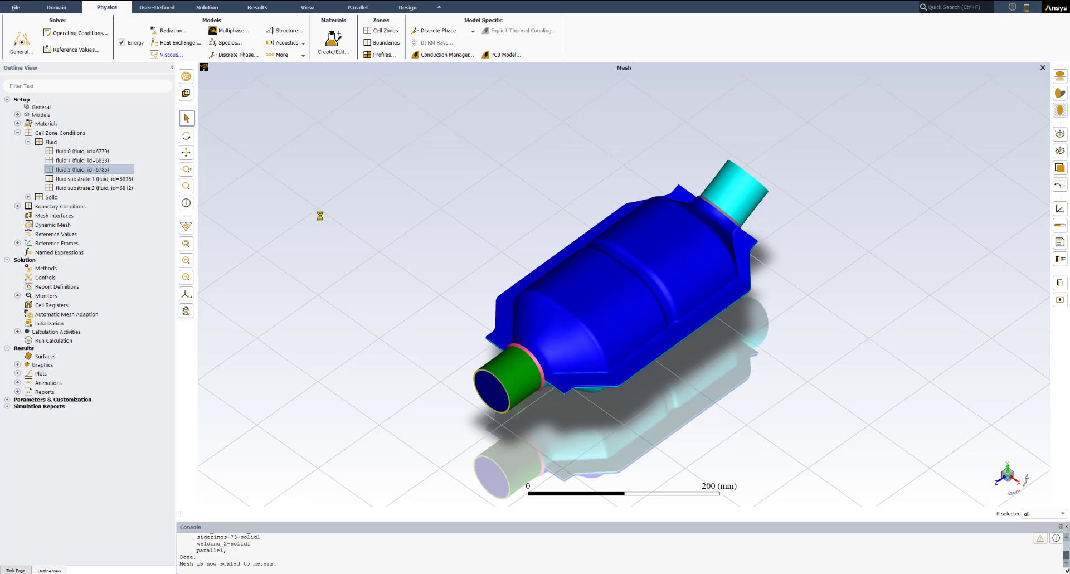
drag(519, 264, 172, 146)
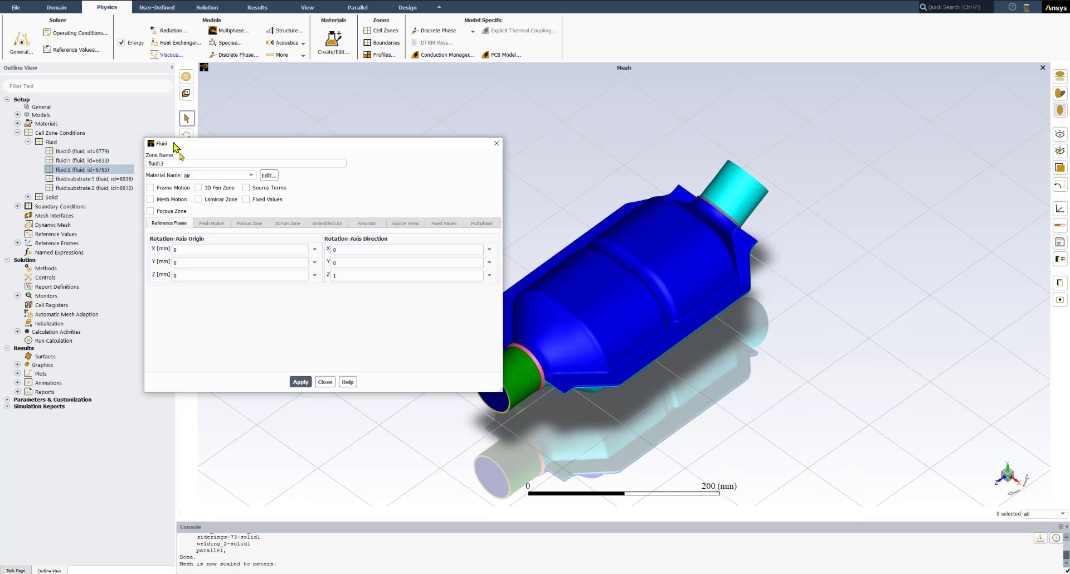
click(217, 175)
click(201, 188)
click(301, 382)
click(325, 383)
Open the fluid:substrate:1 cell zone for editing and select nitrogen as its material
click(91, 179)
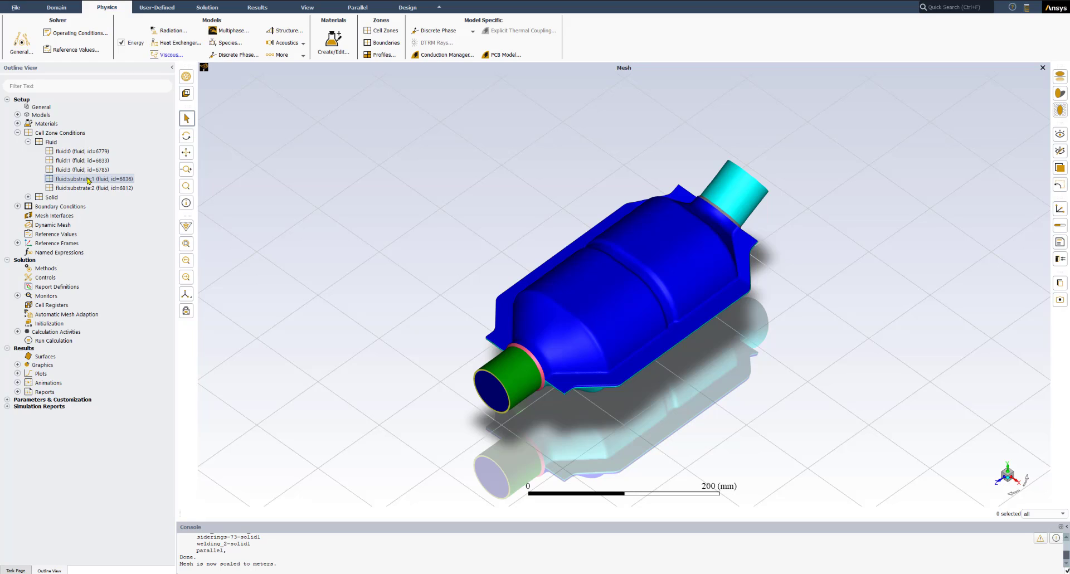
right_click(88, 181)
click(100, 183)
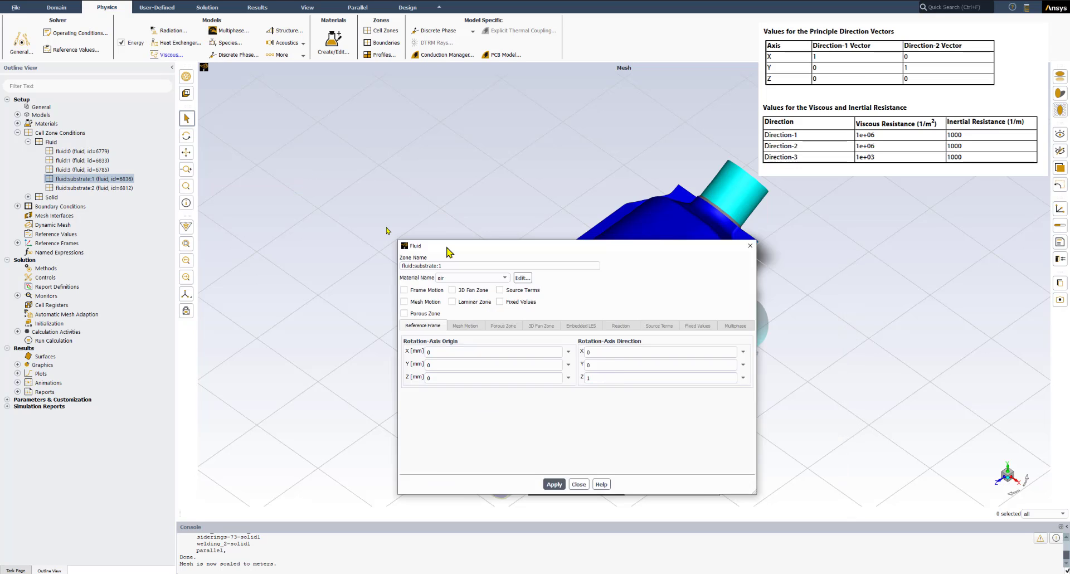
drag(449, 252, 223, 147)
click(229, 172)
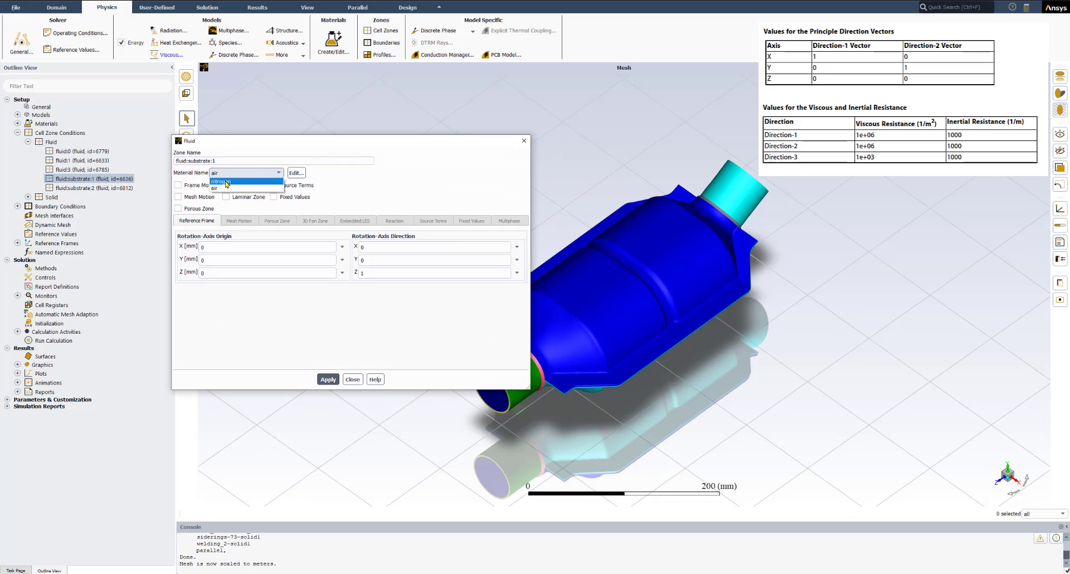
click(223, 182)
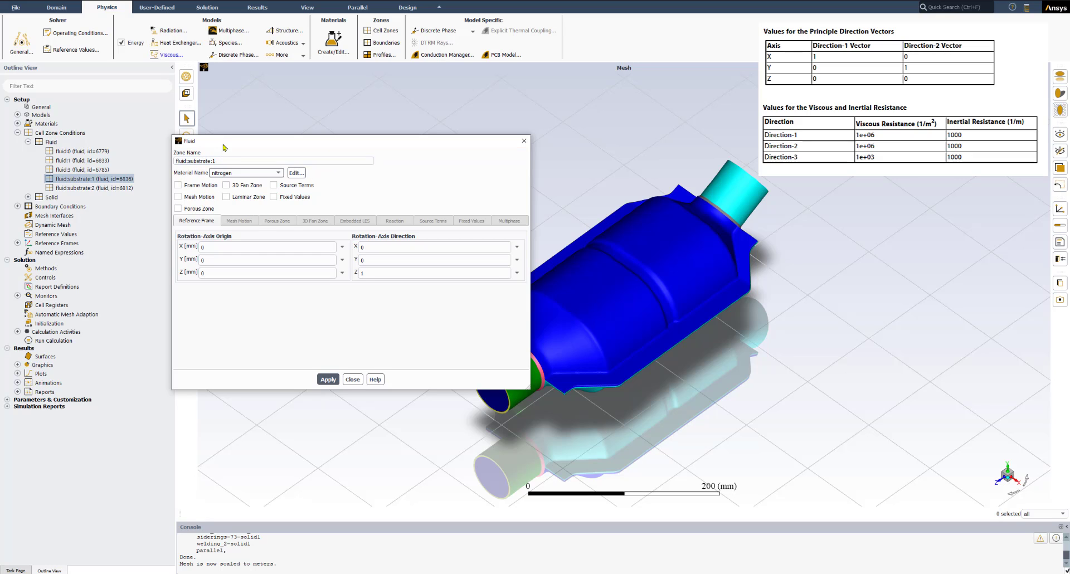
drag(225, 146, 219, 122)
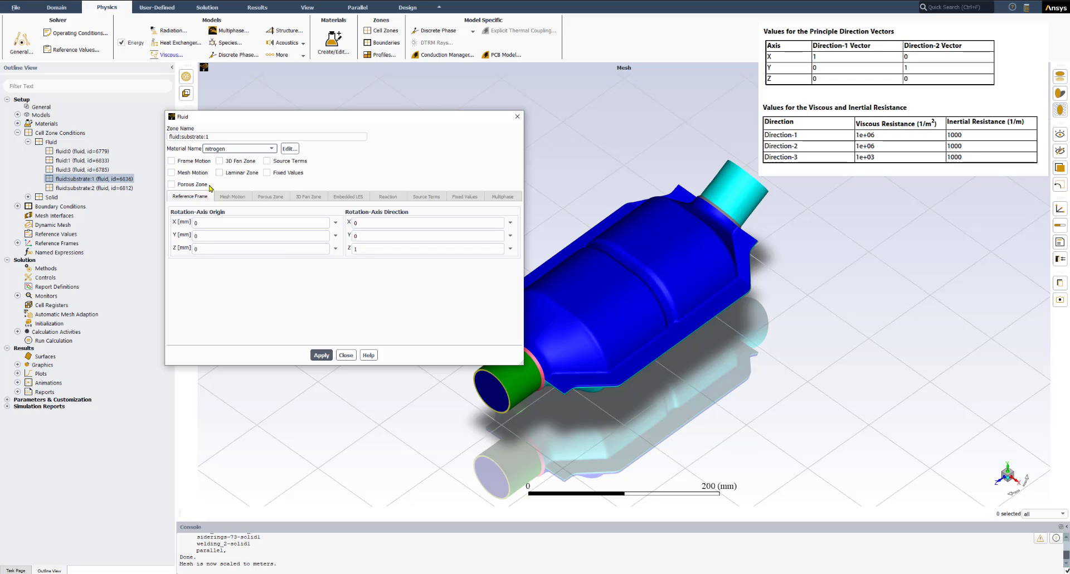
Enable the Porous Zone and Laminar Zone options for fluid:substrate:1 and show its porous settings in an enlarged dialog
click(171, 185)
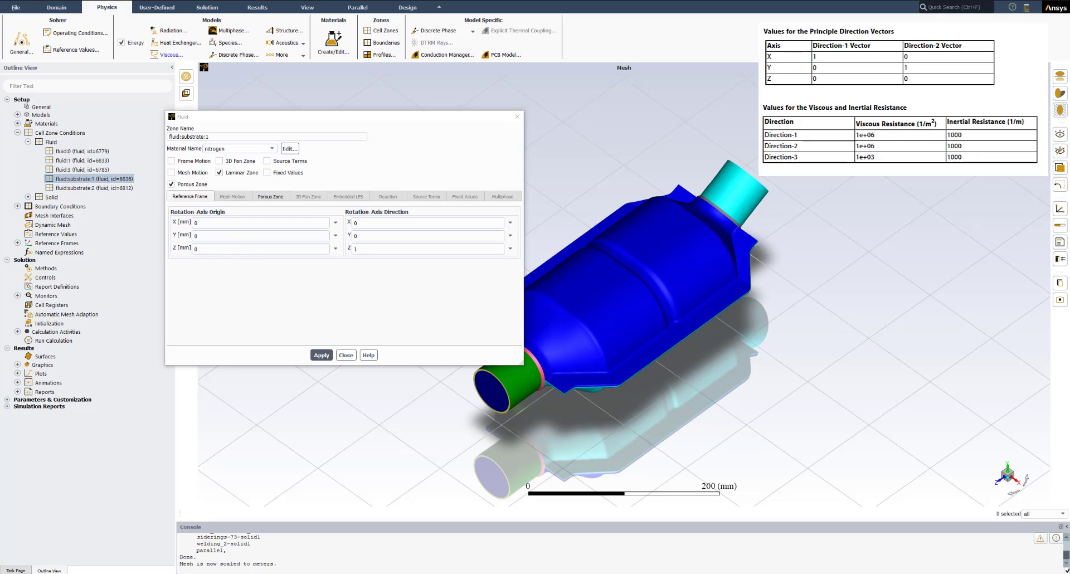
click(270, 196)
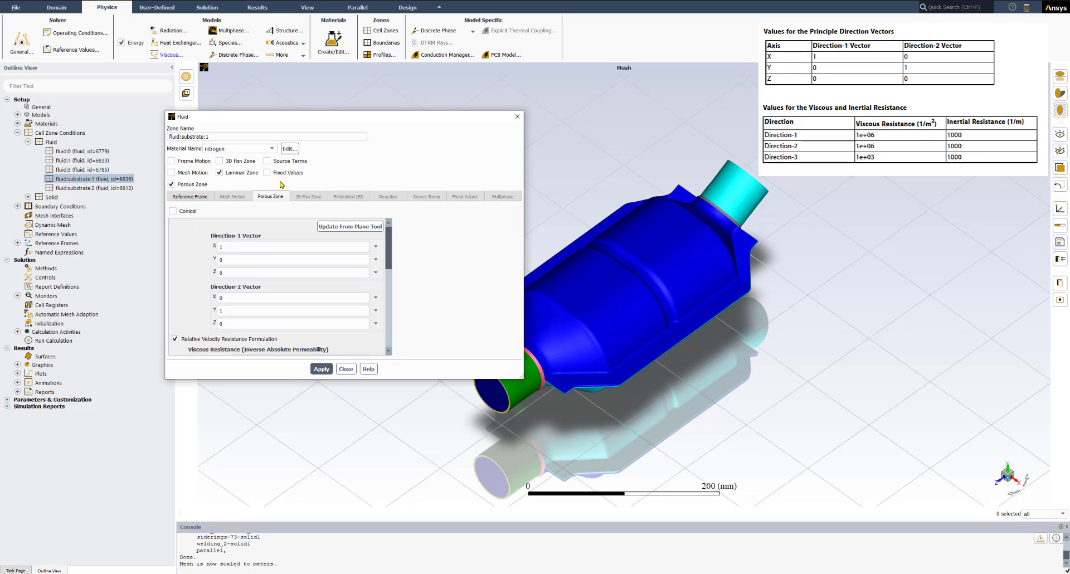
drag(303, 113, 239, 72)
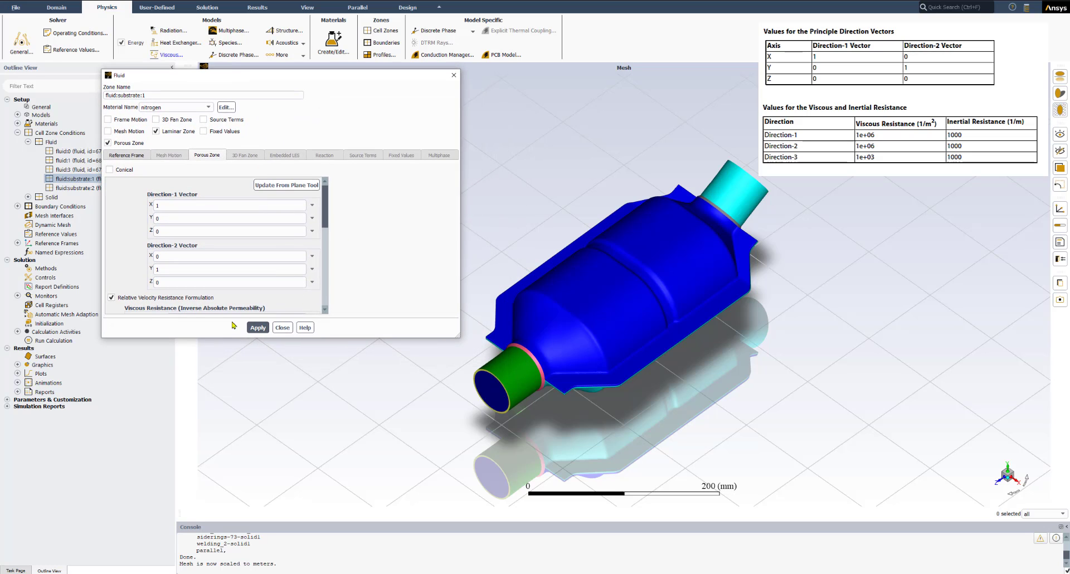
drag(232, 338, 215, 485)
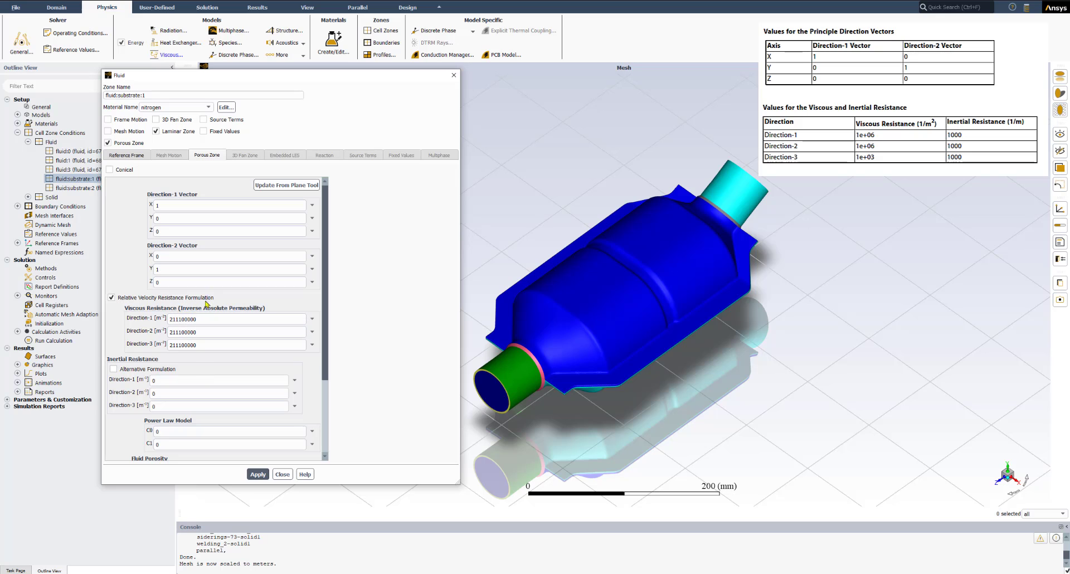
Switch to the reference table image and compare its principal direction vectors with the Direction-1 and Direction-2 vectors of fluid:substrate:1
key(alt+Tab)
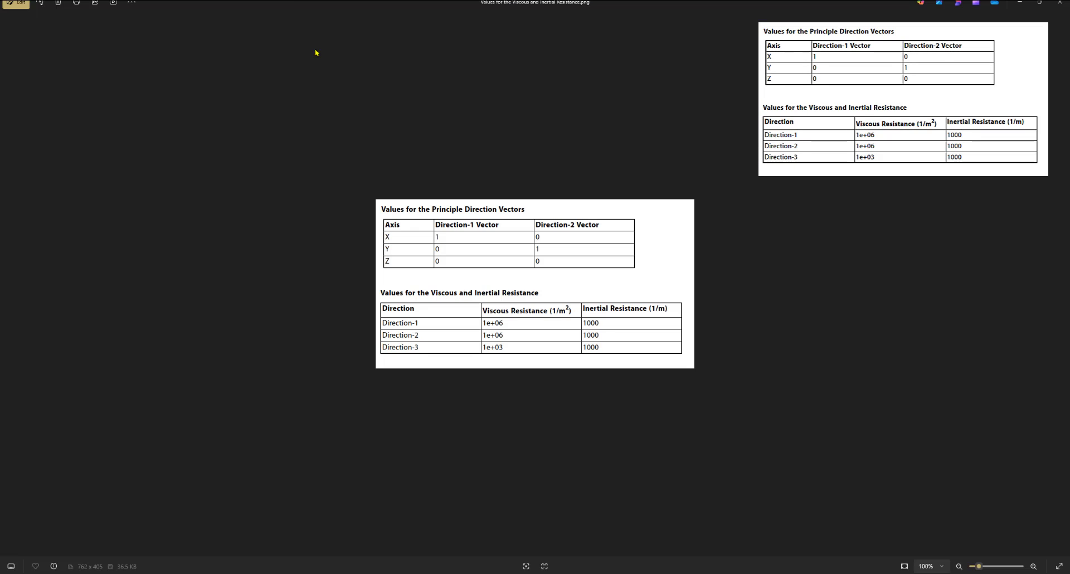
drag(291, 2, 747, 158)
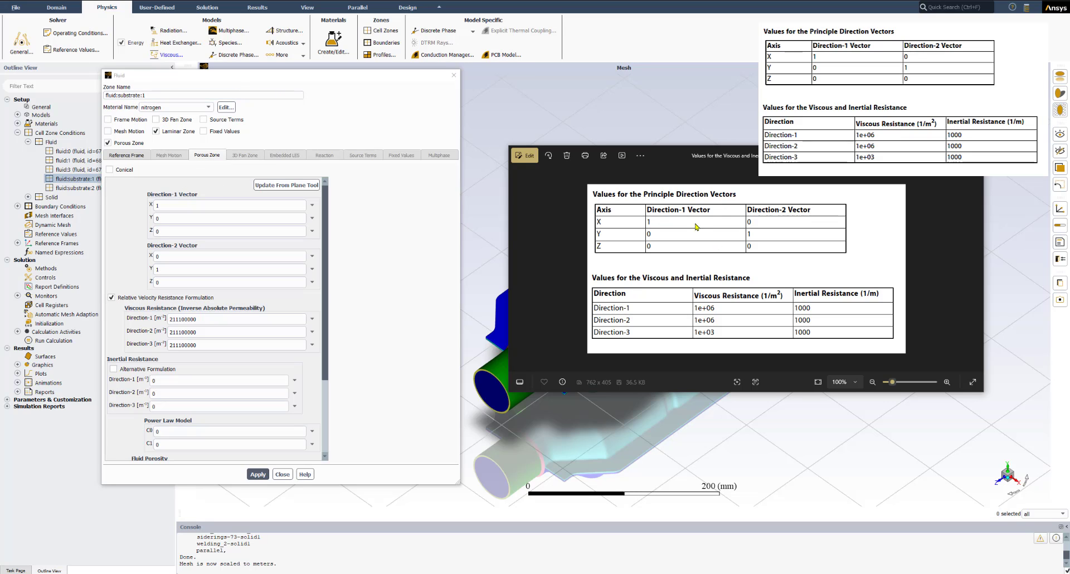
drag(687, 157, 635, 190)
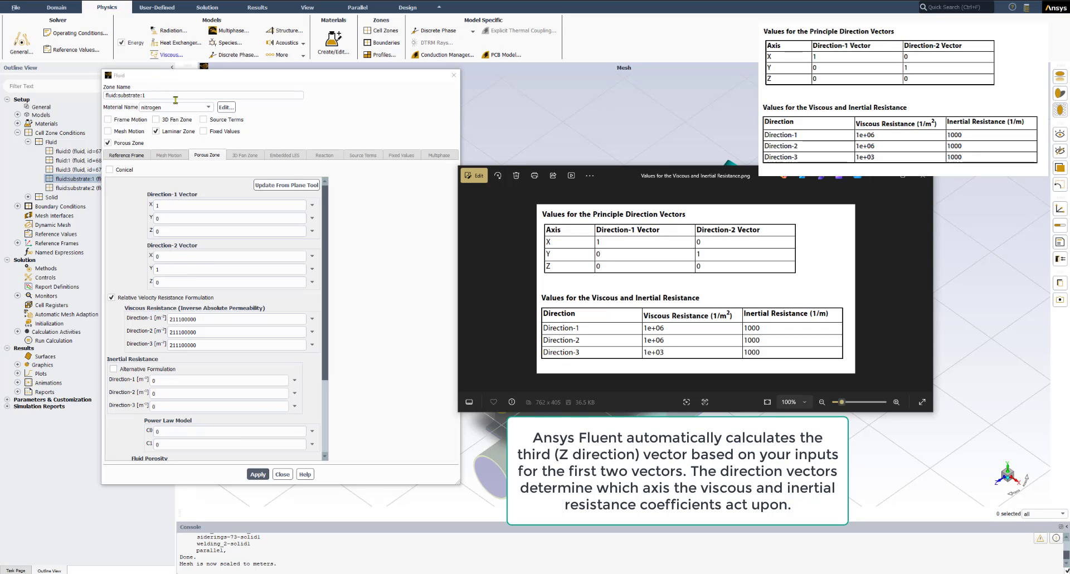
click(164, 206)
drag(270, 84, 265, 104)
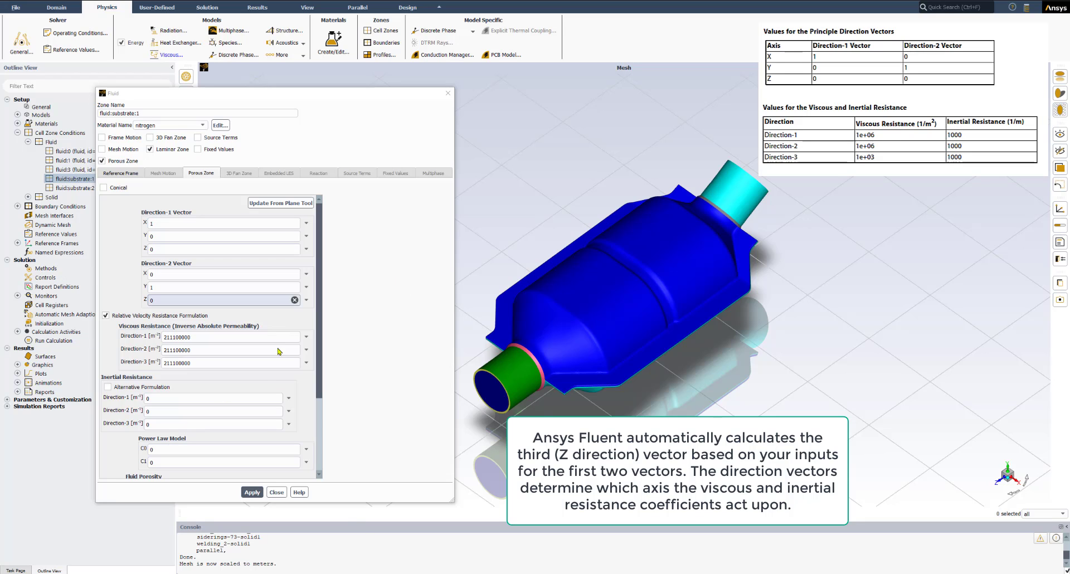
key(alt+Tab)
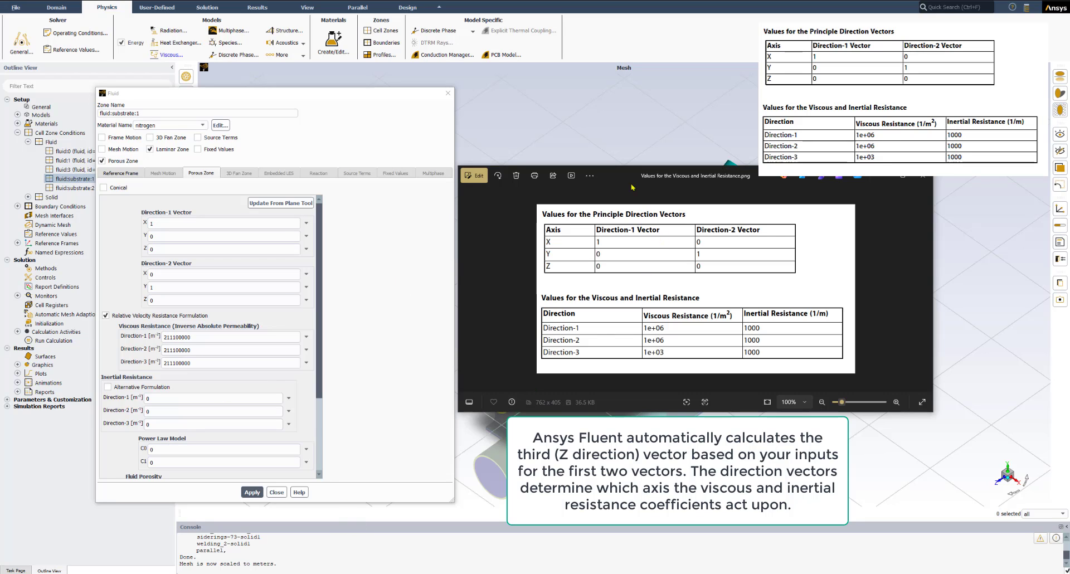
mouse_move(629, 176)
mouse_down()
mouse_move(634, 165)
mouse_move(624, 186)
mouse_move(550, 127)
mouse_up()
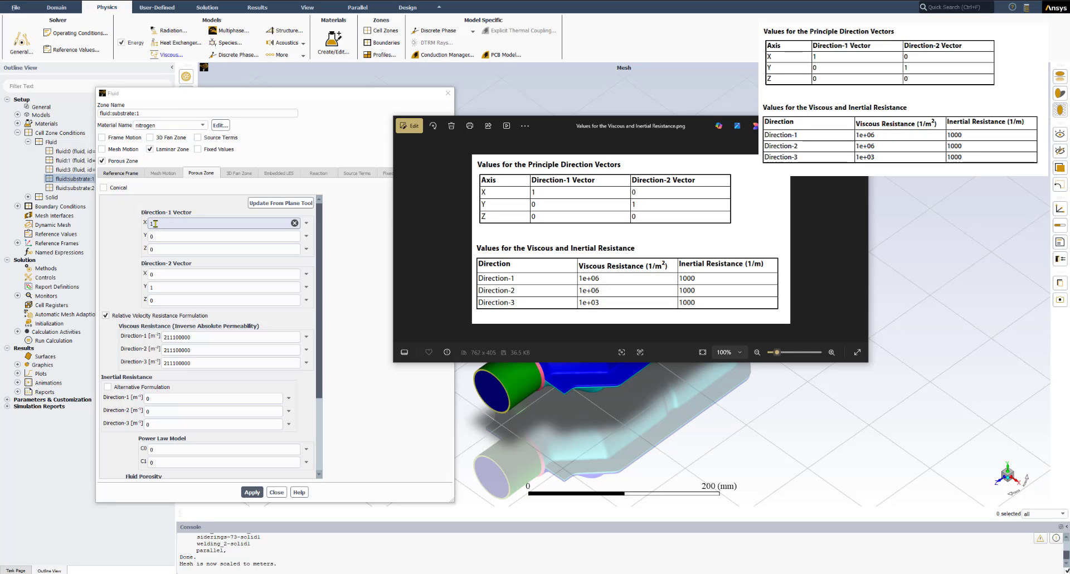
key(Tab)
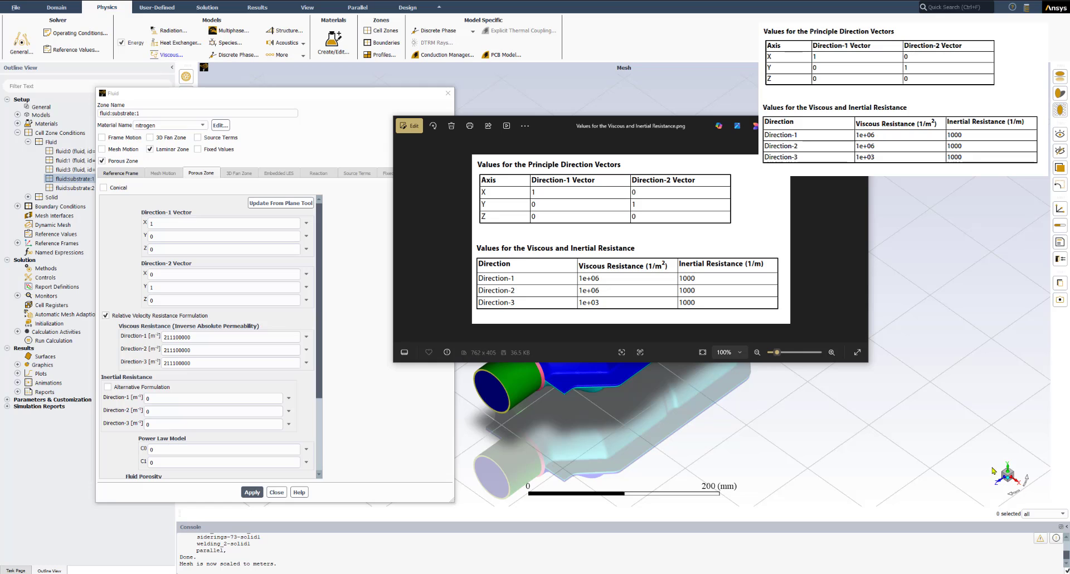
drag(697, 127, 654, 427)
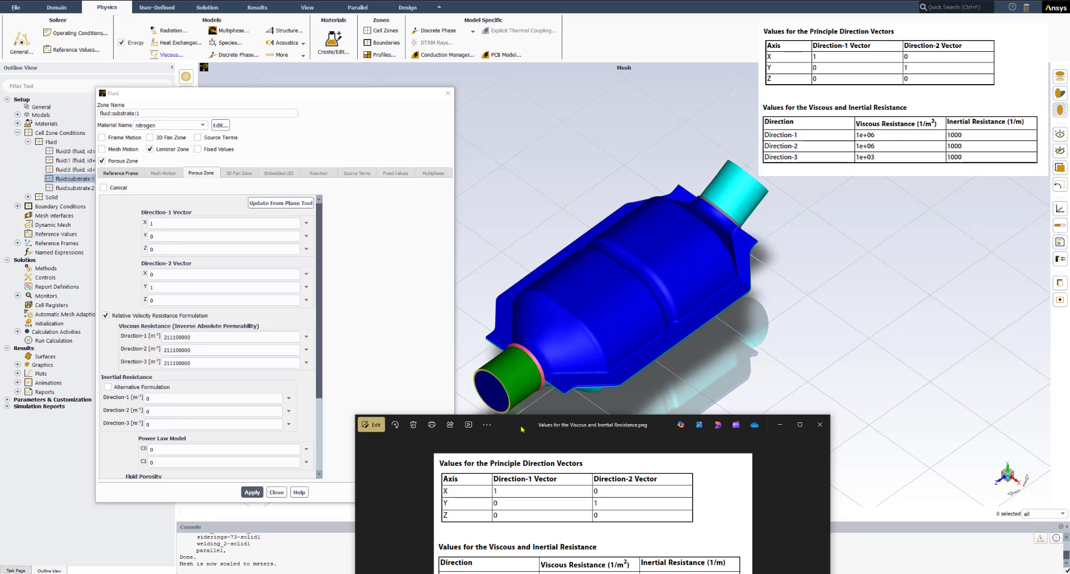
click(196, 288)
drag(585, 430, 578, 84)
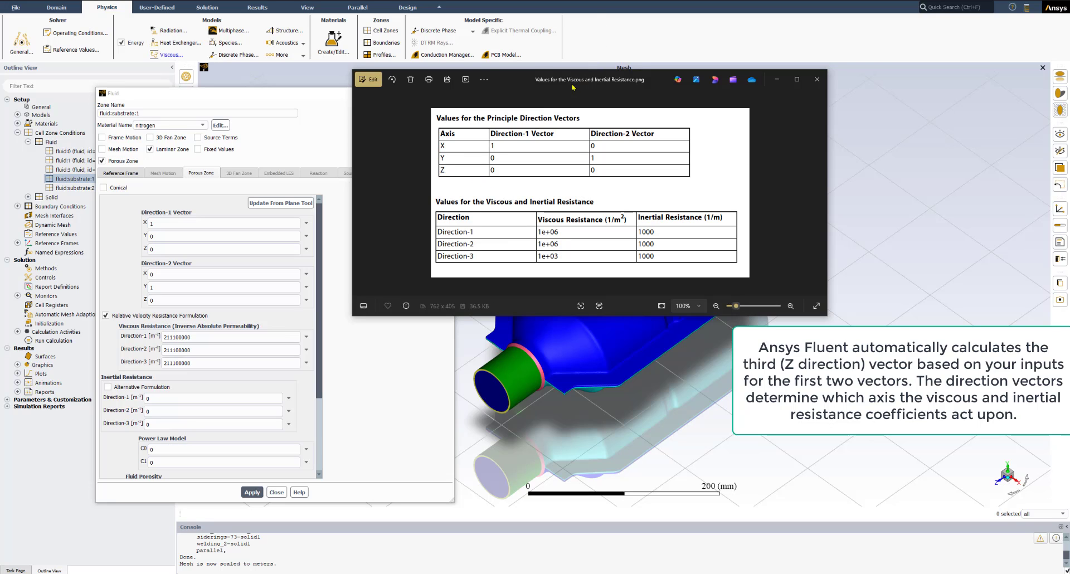
drag(573, 88, 243, 80)
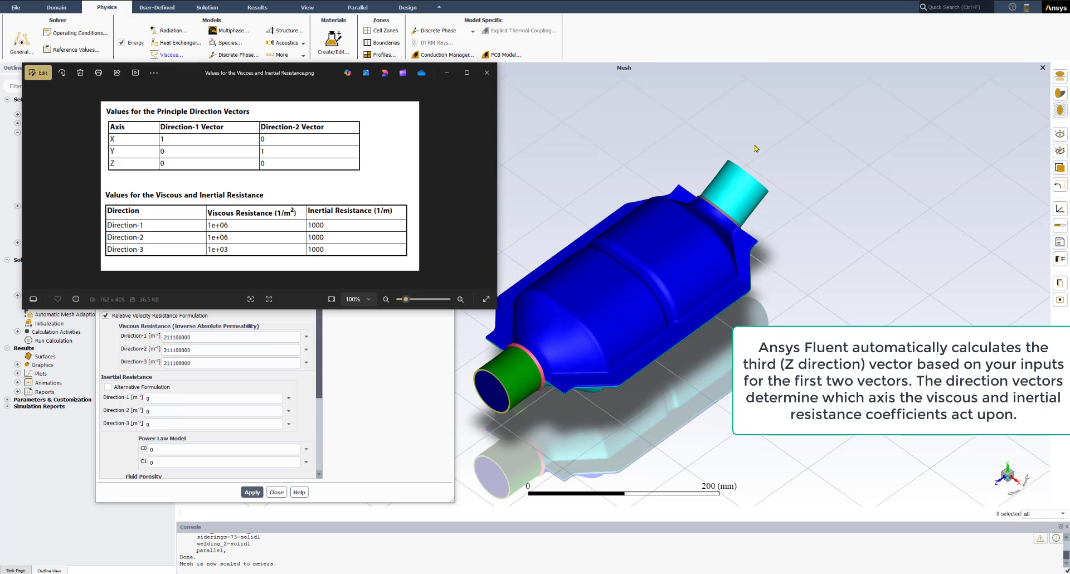
drag(285, 77, 742, 44)
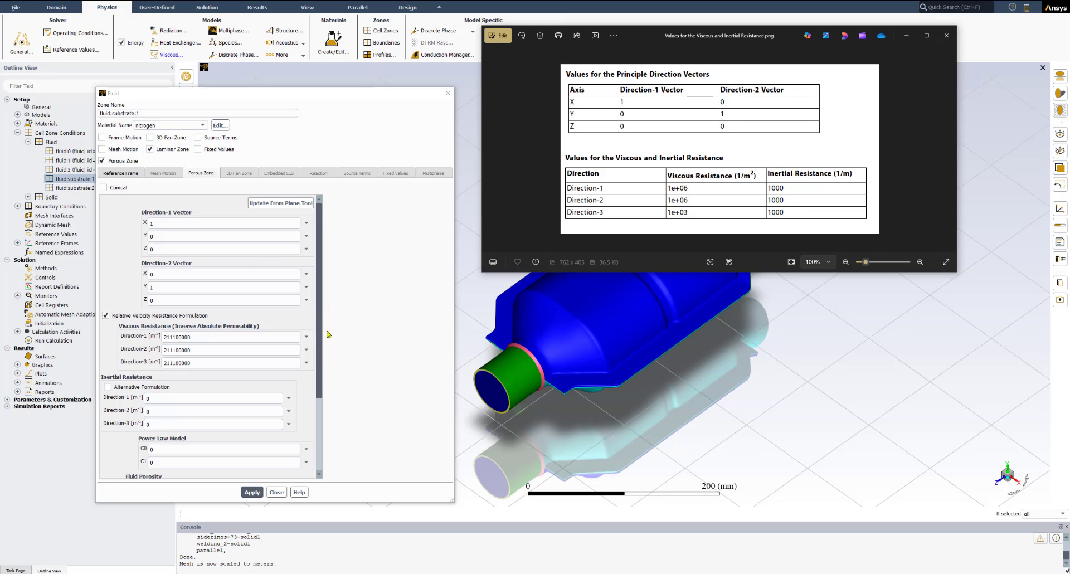
Check the resistance table in the reference image and set the Direction-3 viscous resistance of fluid:substrate:1 to 1e3
drag(654, 44, 529, 32)
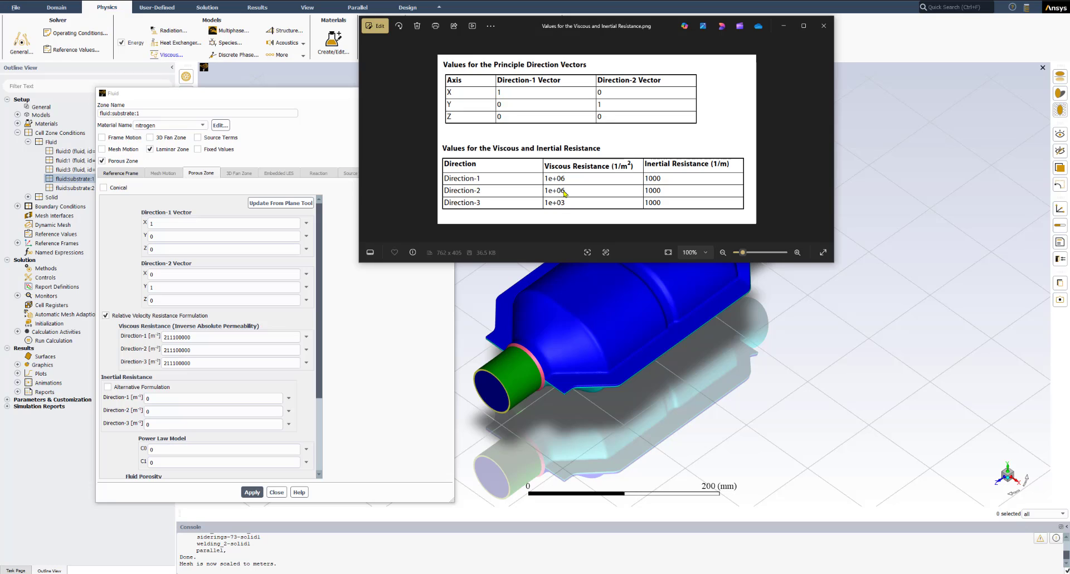
ctrl+scroll(564, 192, up, 1)
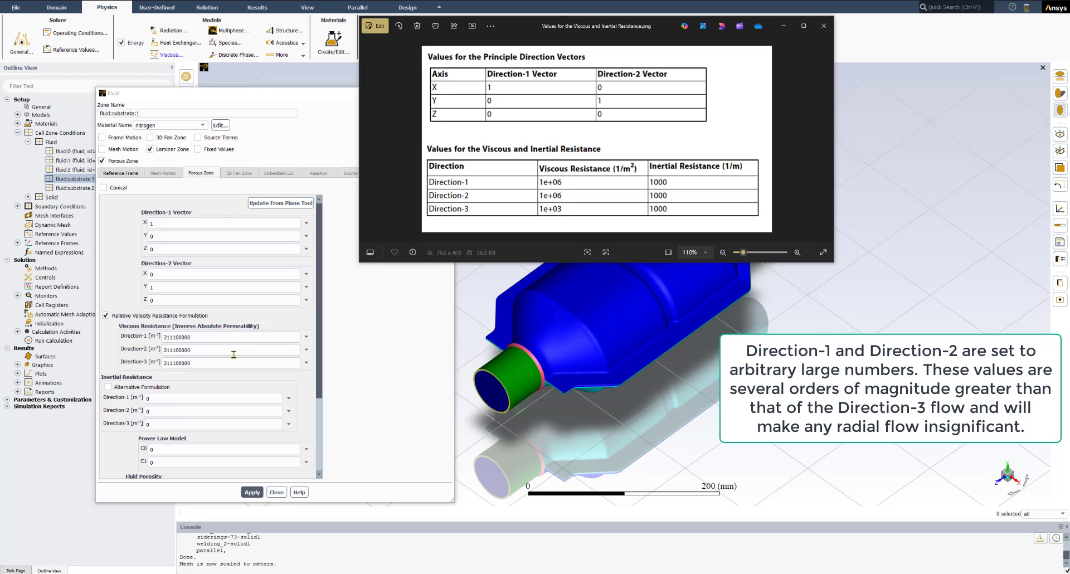
click(173, 364)
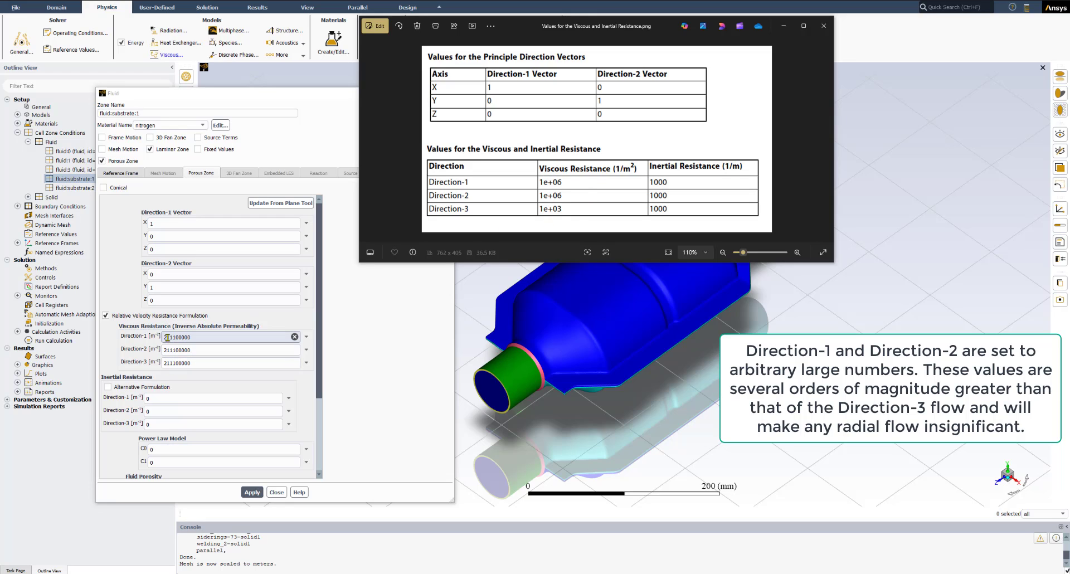
click(171, 340)
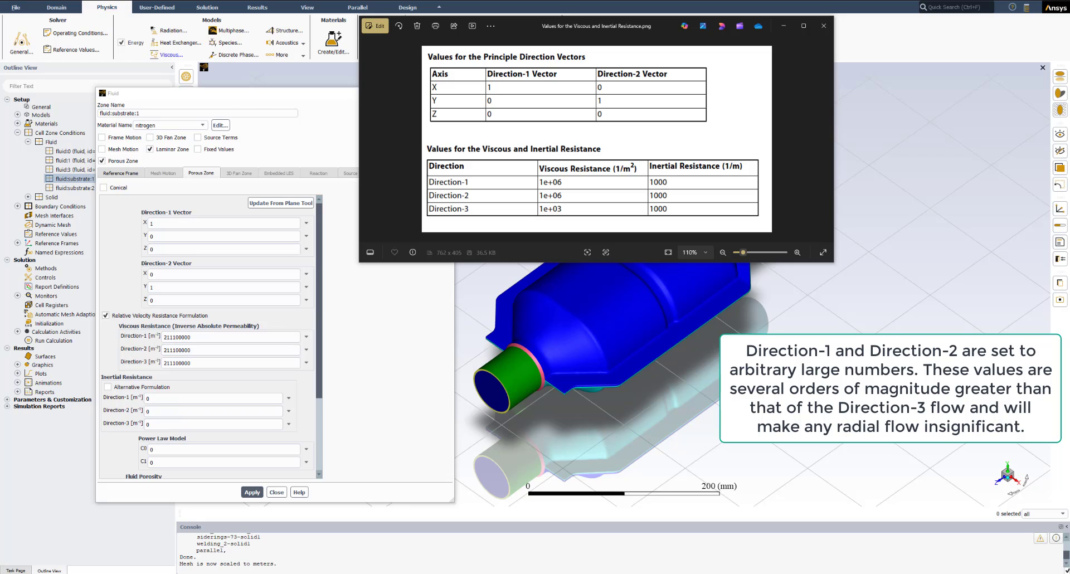
drag(210, 363, 136, 361)
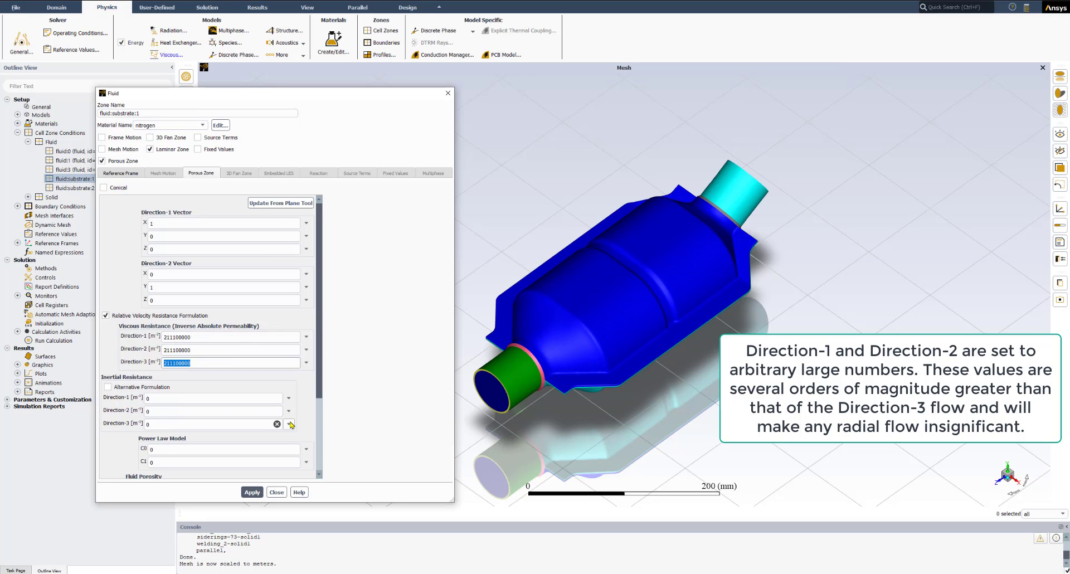
text(1e3)
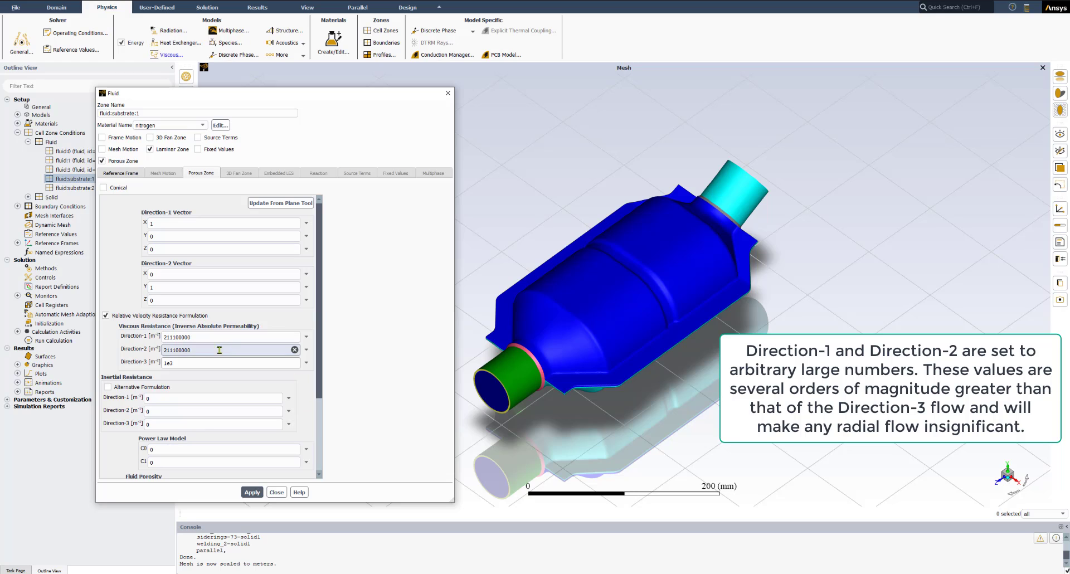
Set the Direction-1 and Direction-2 viscous resistances of fluid:substrate:1 to 1e6
drag(189, 363, 159, 366)
key(ctrl+c)
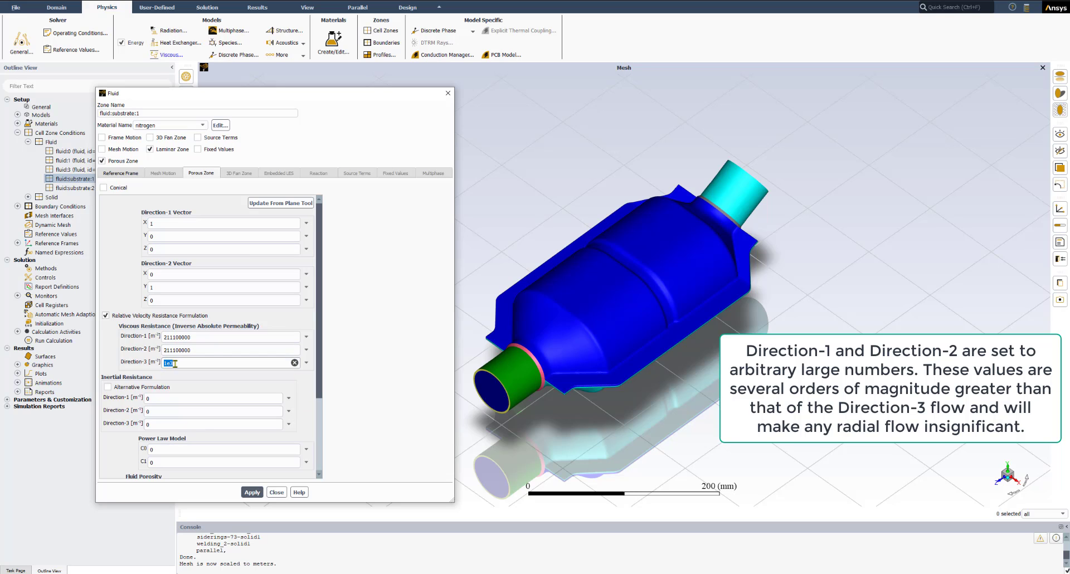
double_click(199, 337)
key(ctrl+v)
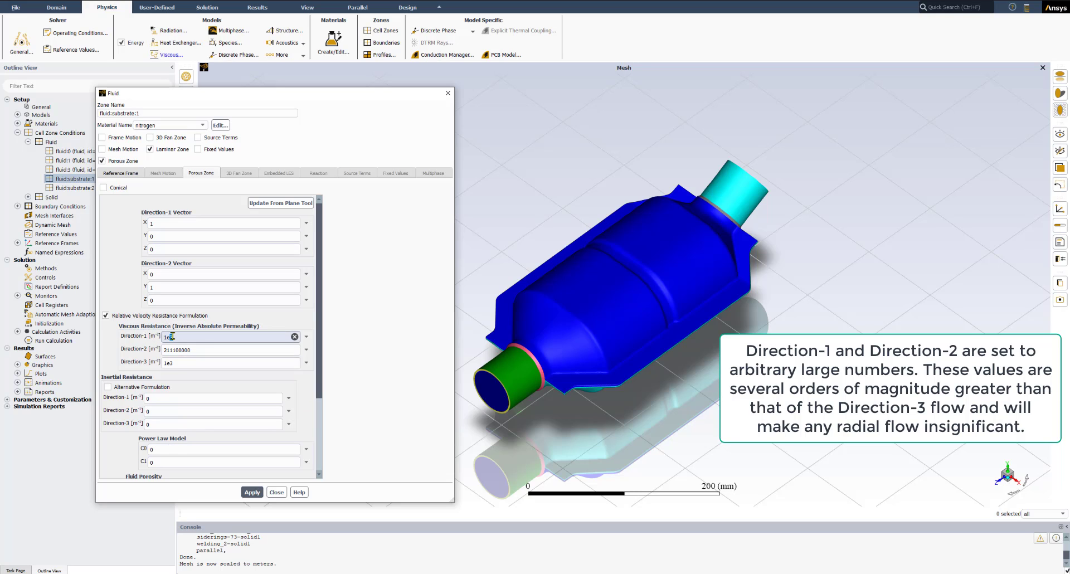
key(BackSpace)
text(6)
double_click(168, 349)
key(ctrl+v)
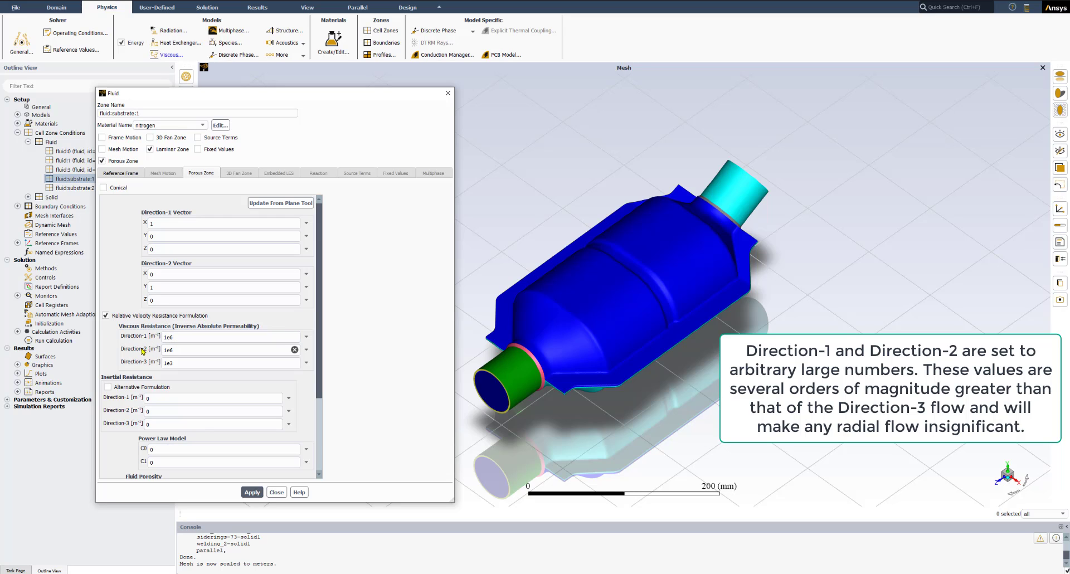
Set the Direction-1, Direction-2 and Direction-3 inertial resistances of fluid:substrate:1 to 1000 and apply the zone settings
click(158, 222)
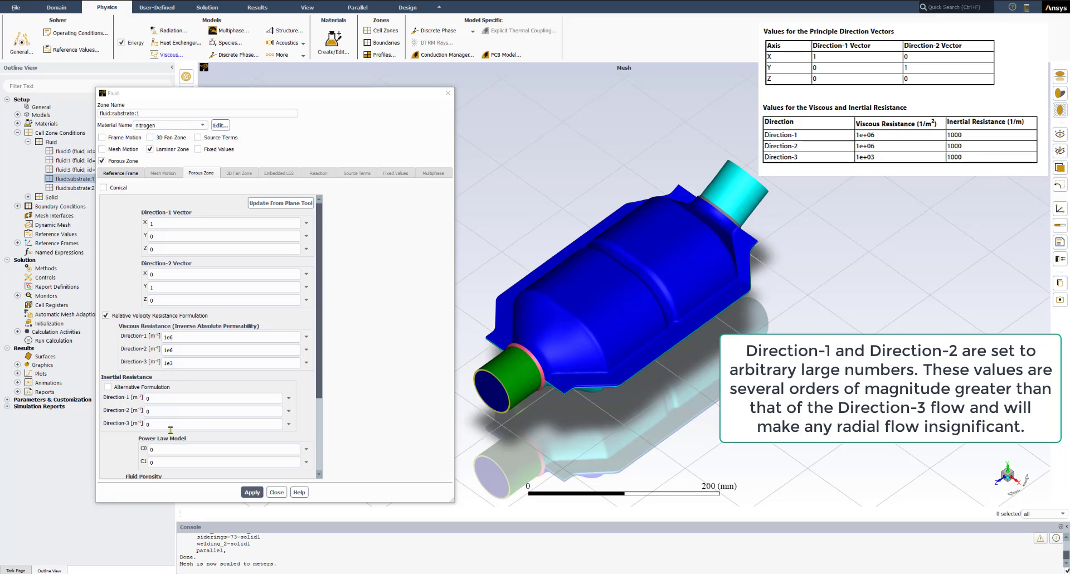
double_click(159, 397)
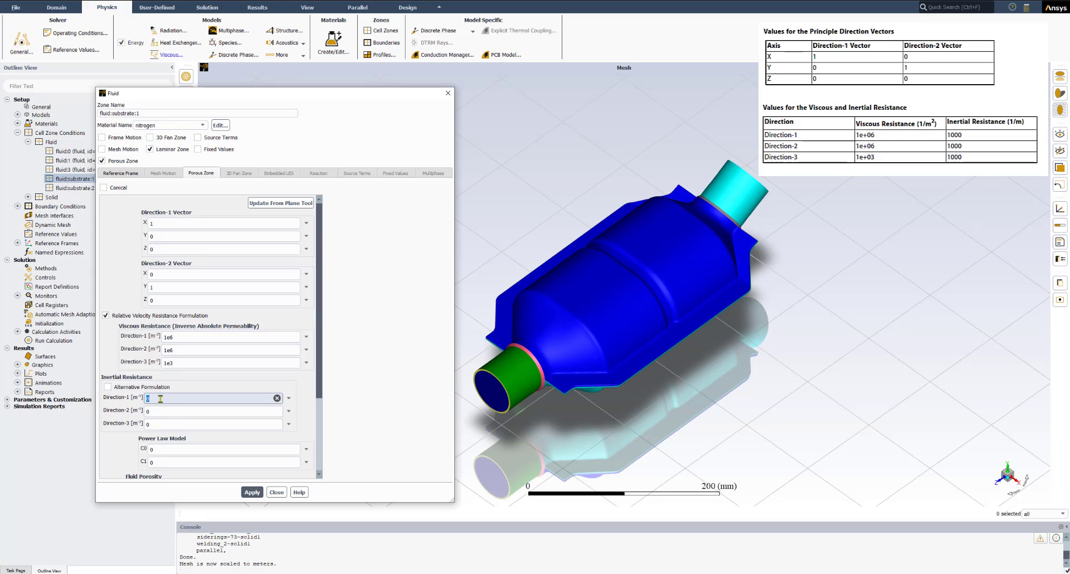
text(1000)
double_click(161, 411)
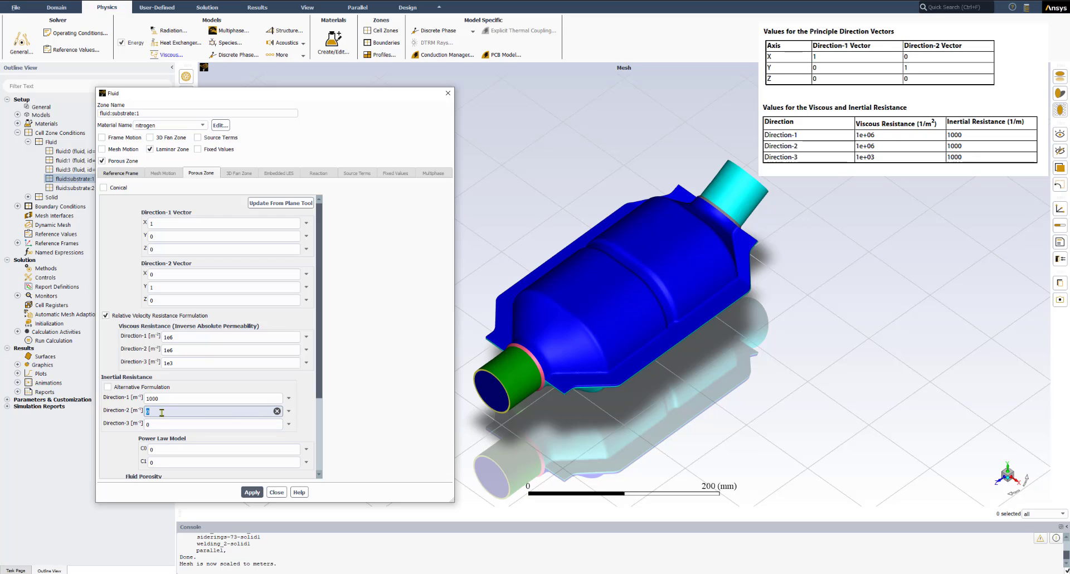
text(1000)
double_click(161, 423)
text(1)
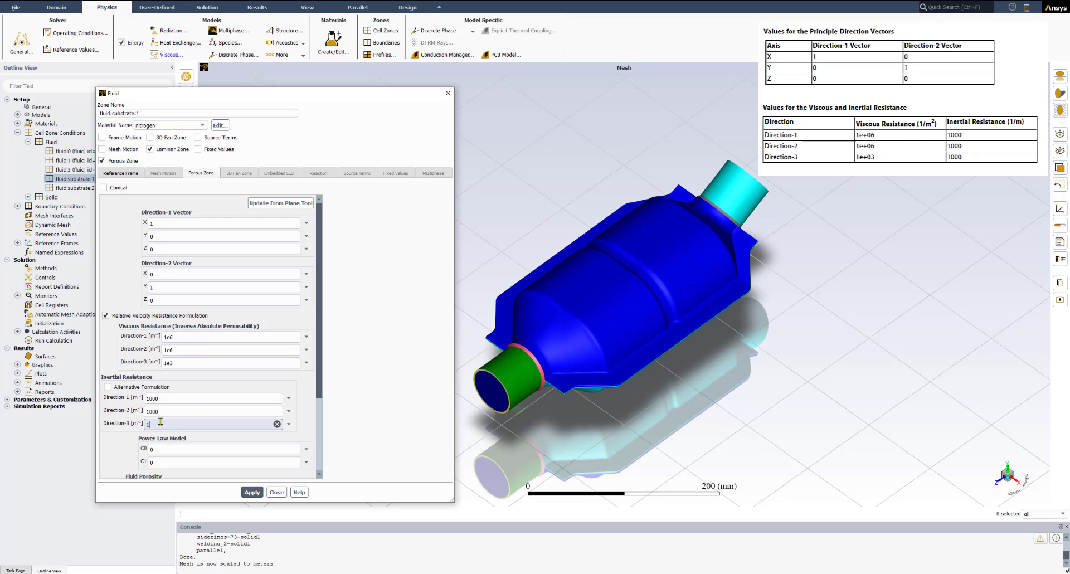
text(000)
key(Tab)
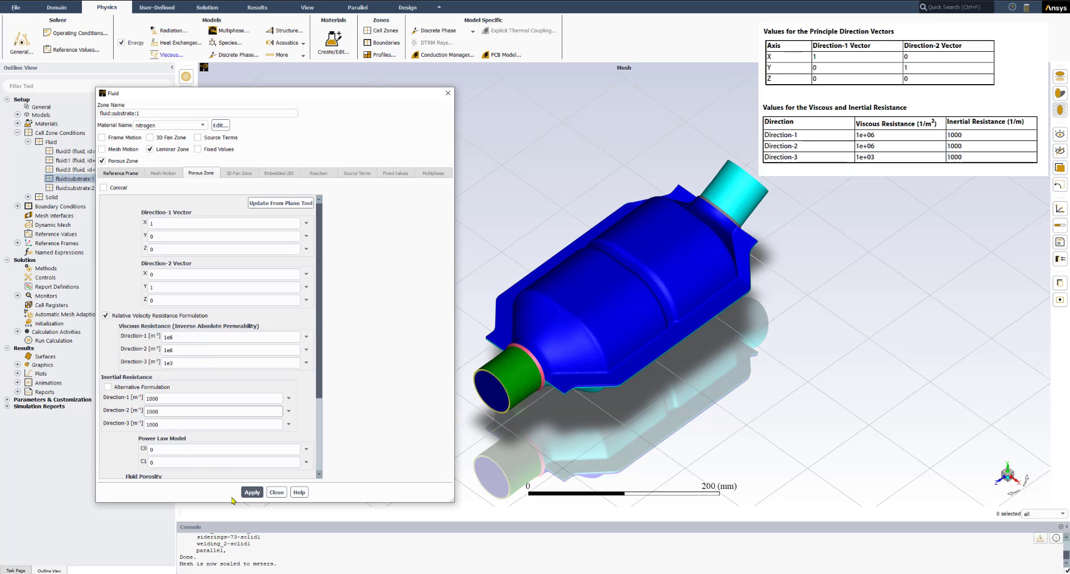
click(252, 493)
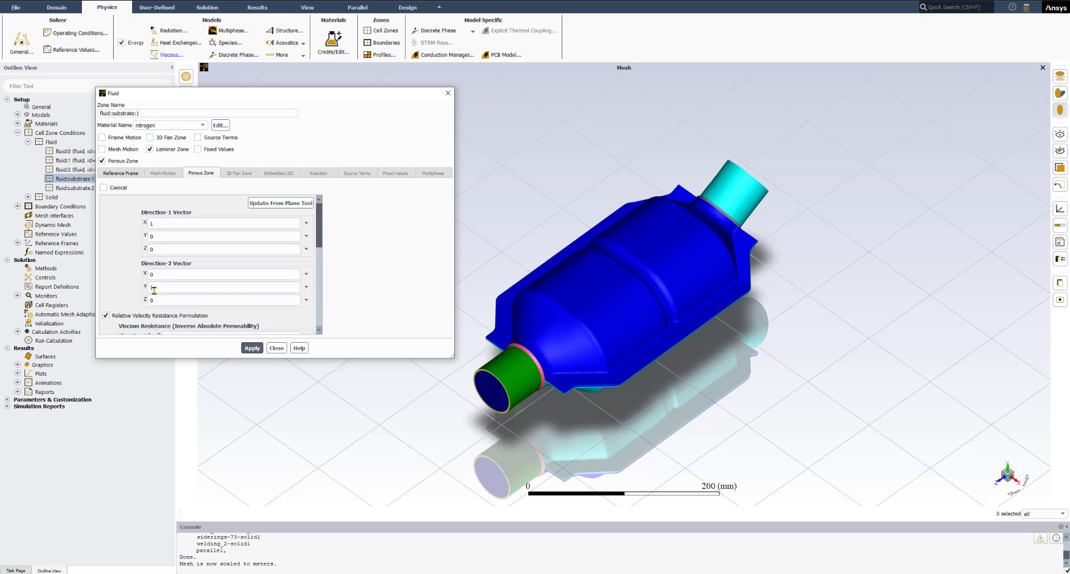
Review the viscous and inertial resistances of fluid:substrate:1, reapply them and close the zone settings
scroll(153, 289, down, 3)
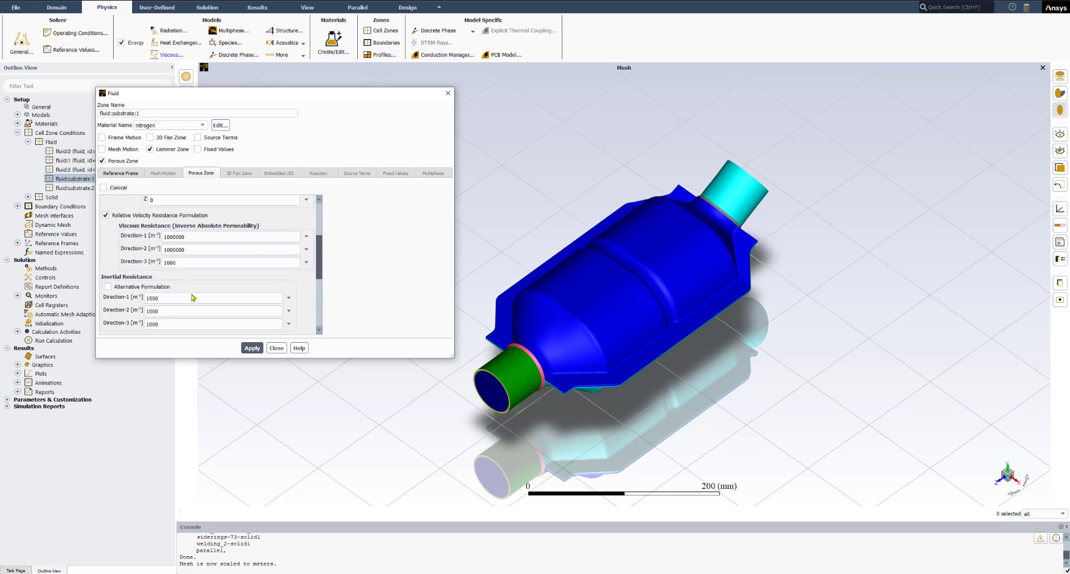
scroll(192, 298, down, 1)
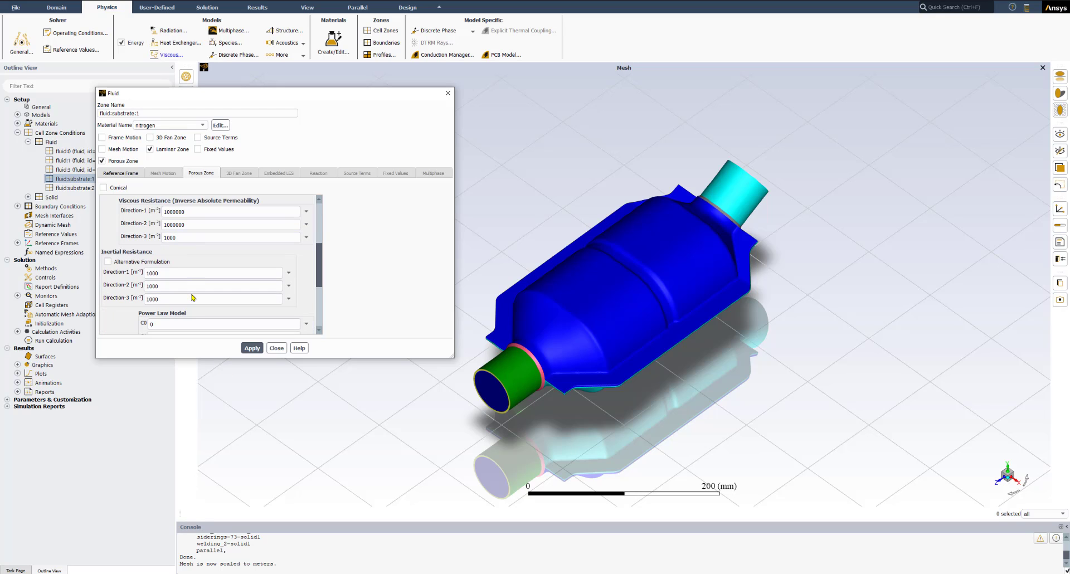
double_click(186, 236)
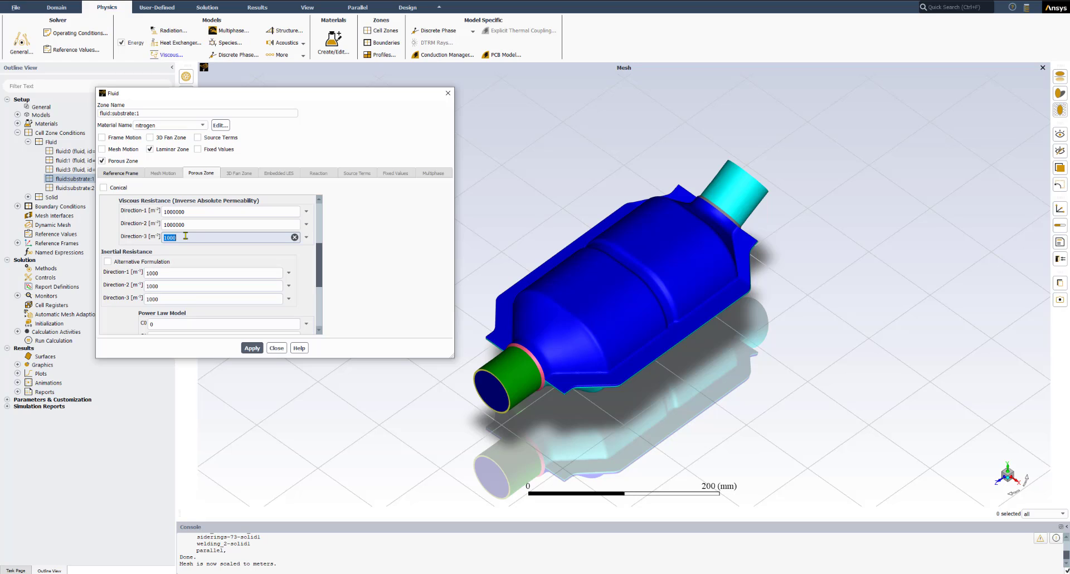
click(251, 349)
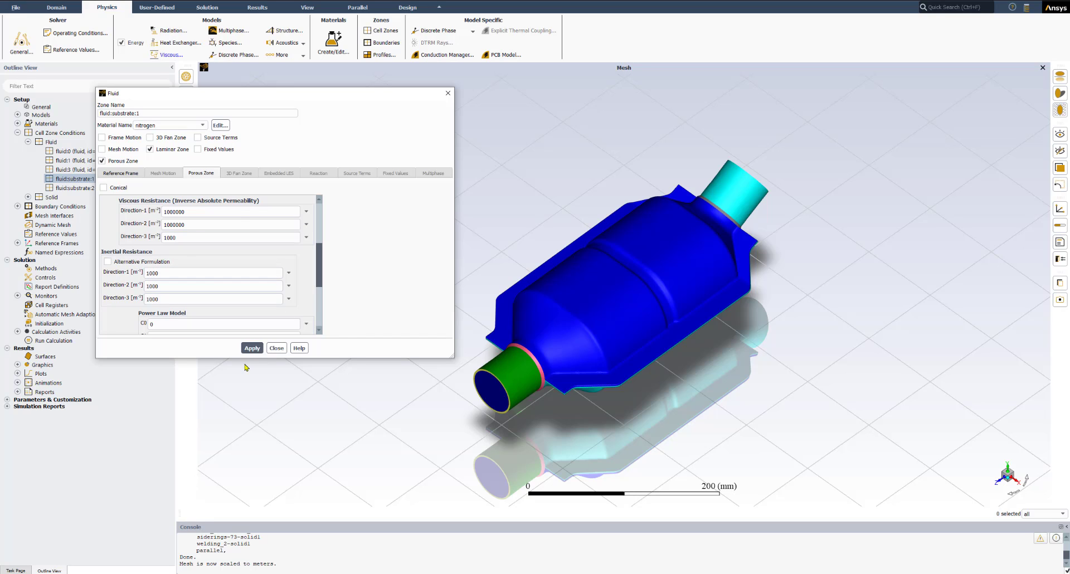
click(277, 346)
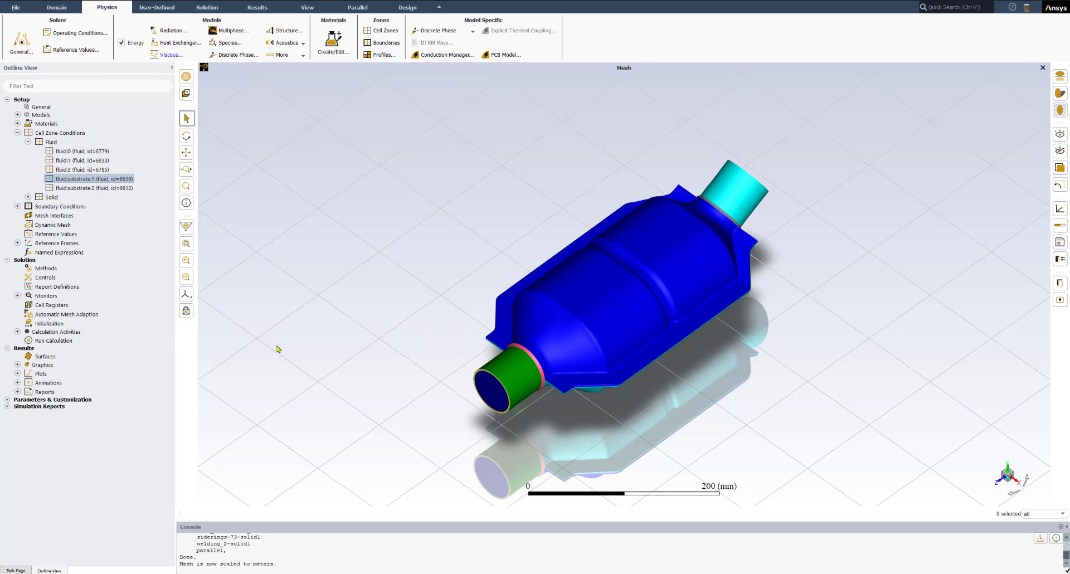
Open fluid:substrate:2 for editing, assign nitrogen as its material and enable the Laminar Zone and Porous Zone options
right_click(99, 192)
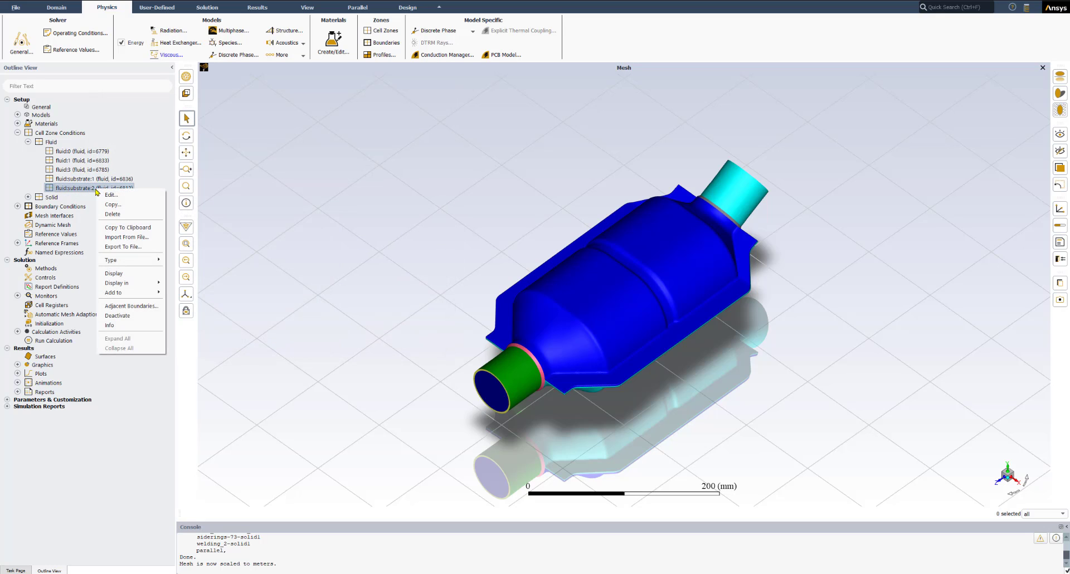
click(111, 195)
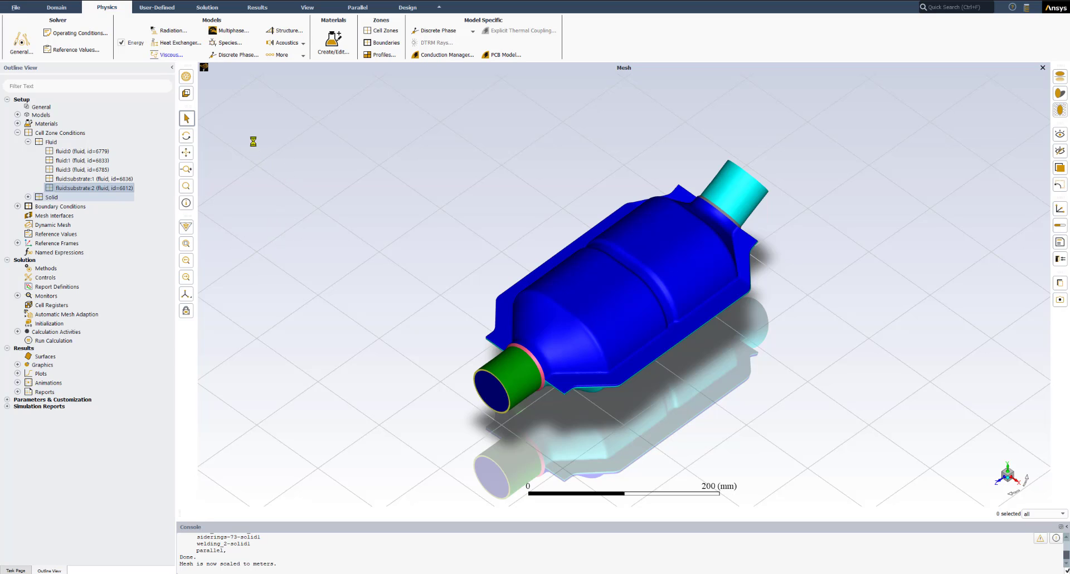
drag(549, 267, 271, 155)
click(285, 180)
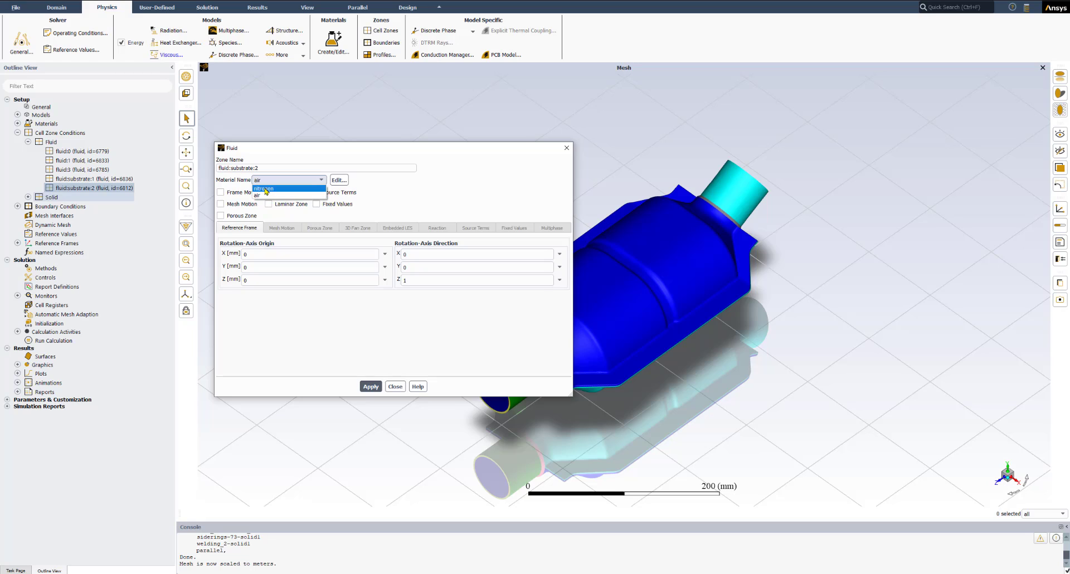
click(269, 189)
click(267, 204)
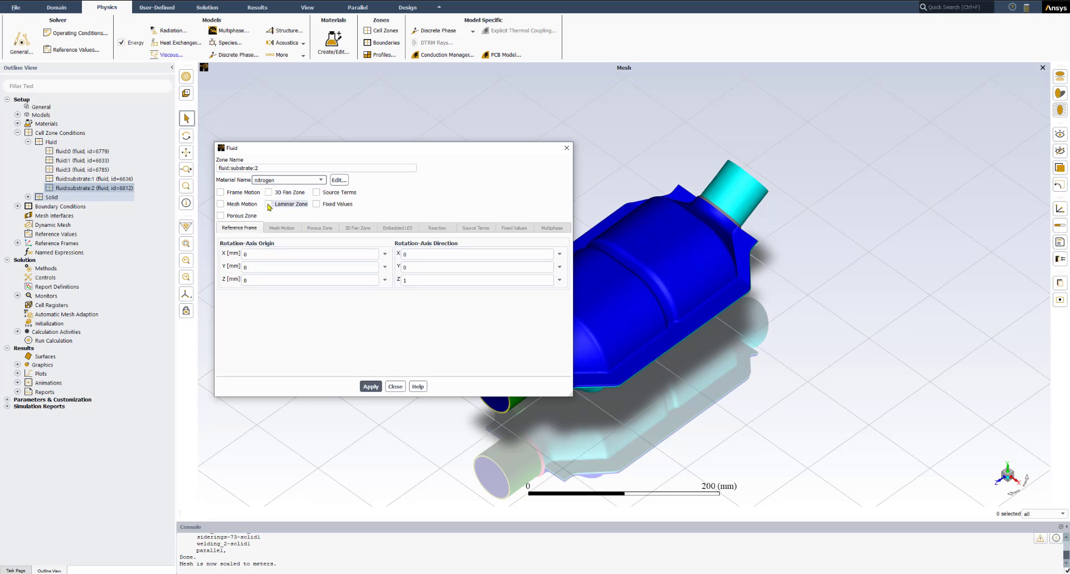
click(221, 217)
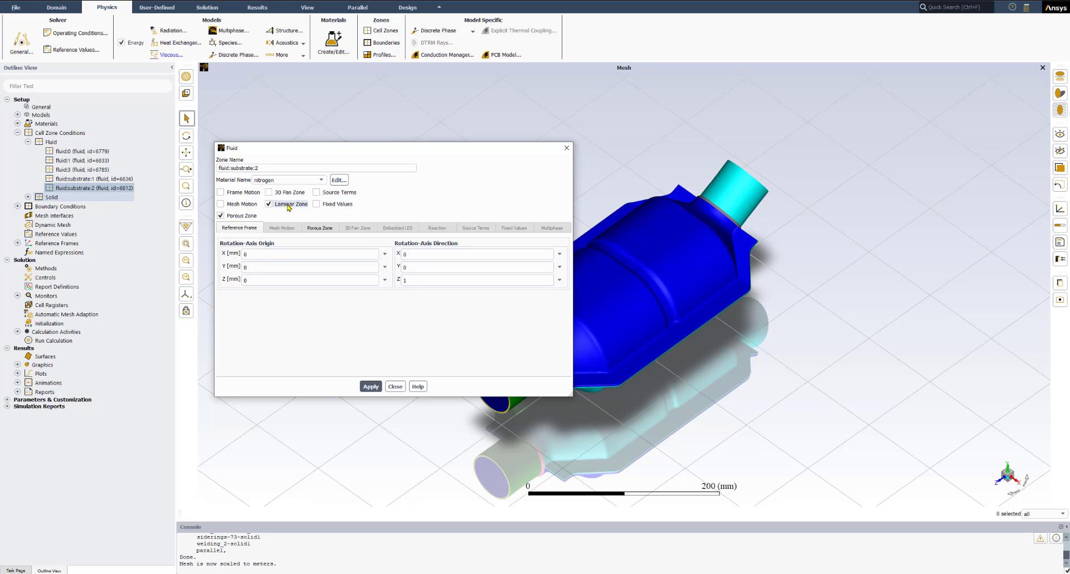
Show the porous settings of fluid:substrate:2 in an enlarged dialog and set its Direction-3 viscous resistance to 1000
drag(355, 149, 226, 123)
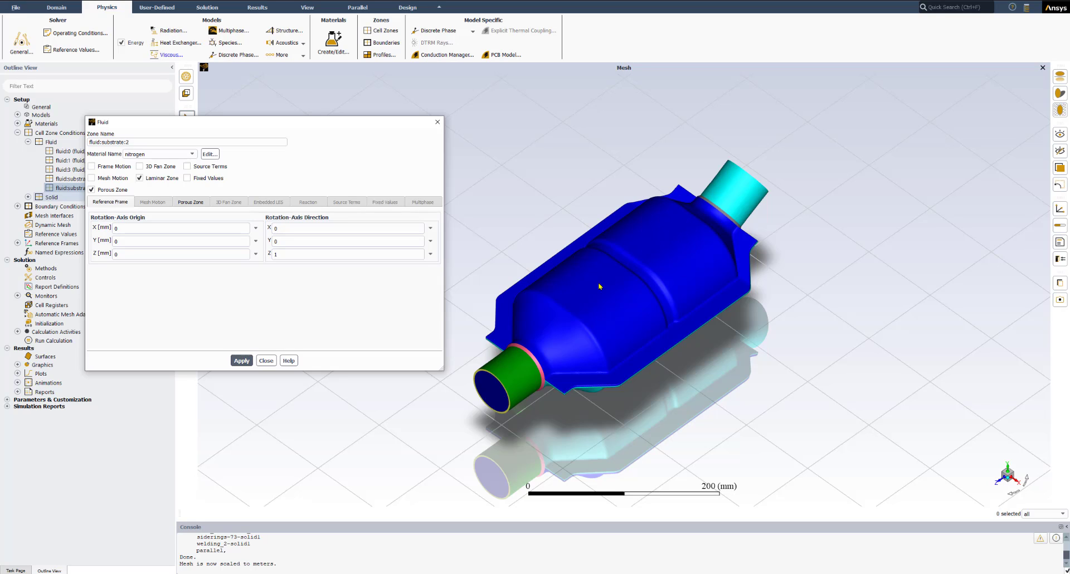
click(194, 202)
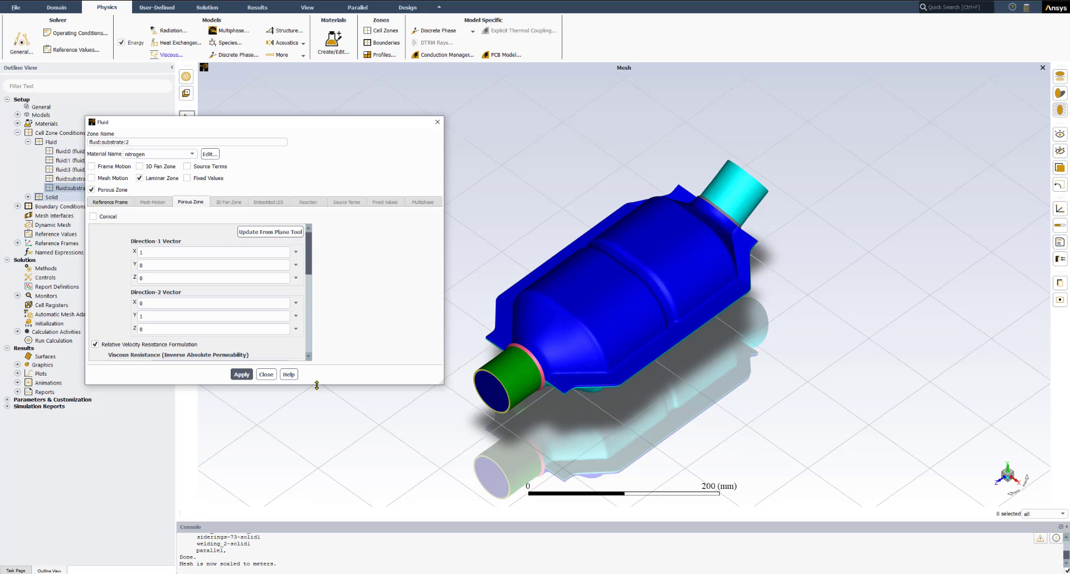
drag(316, 385, 316, 486)
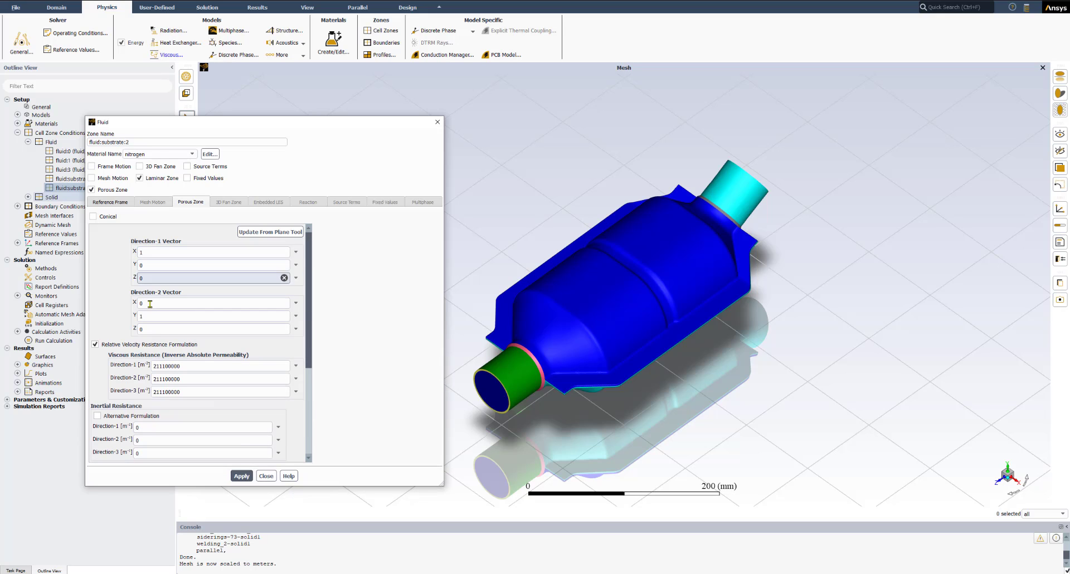
scroll(313, 366, down, 3)
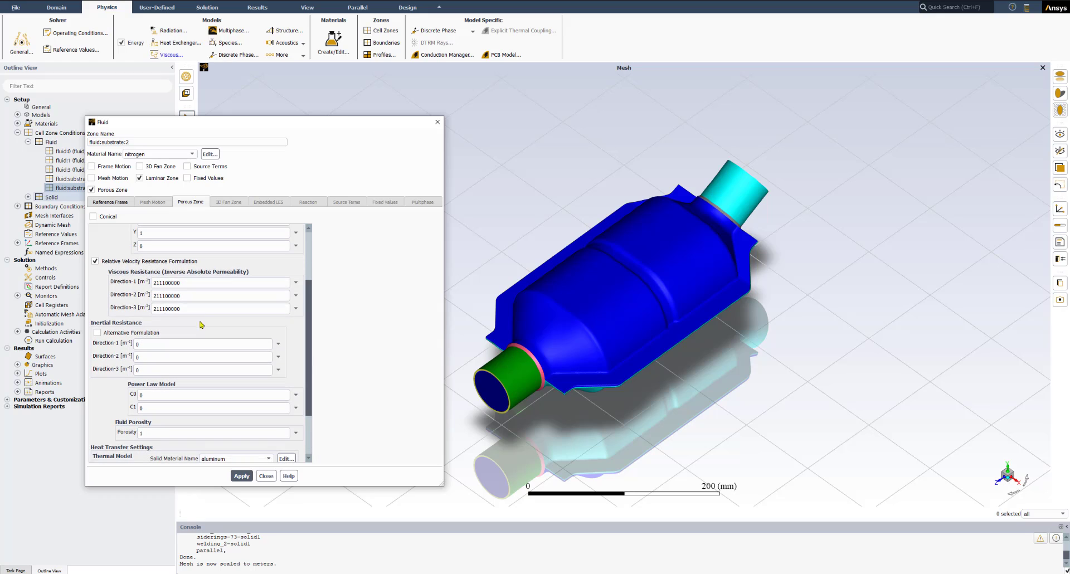
double_click(199, 308)
text(1000)
Set the Direction-2 and Direction-1 viscous resistances of fluid:substrate:2 to 1e6
click(190, 296)
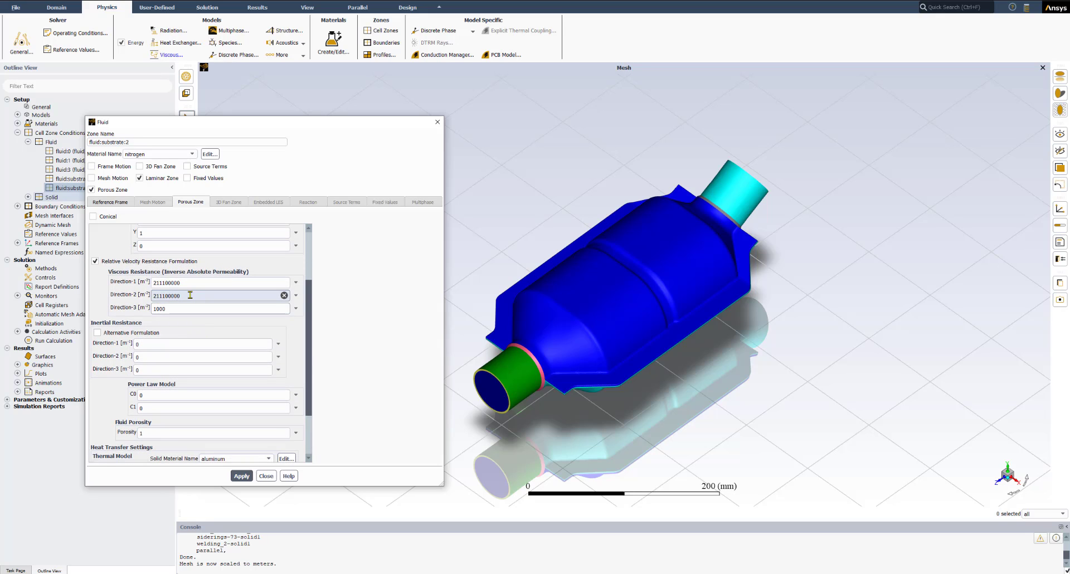
double_click(190, 295)
text(1e6)
drag(165, 293, 145, 296)
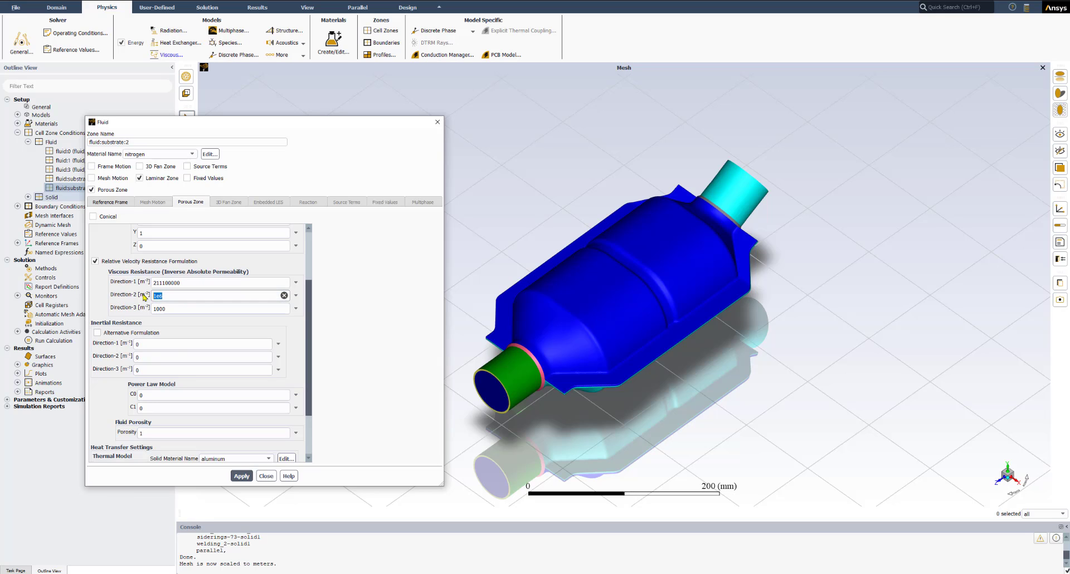
key(ctrl+c)
double_click(194, 282)
key(ctrl+v)
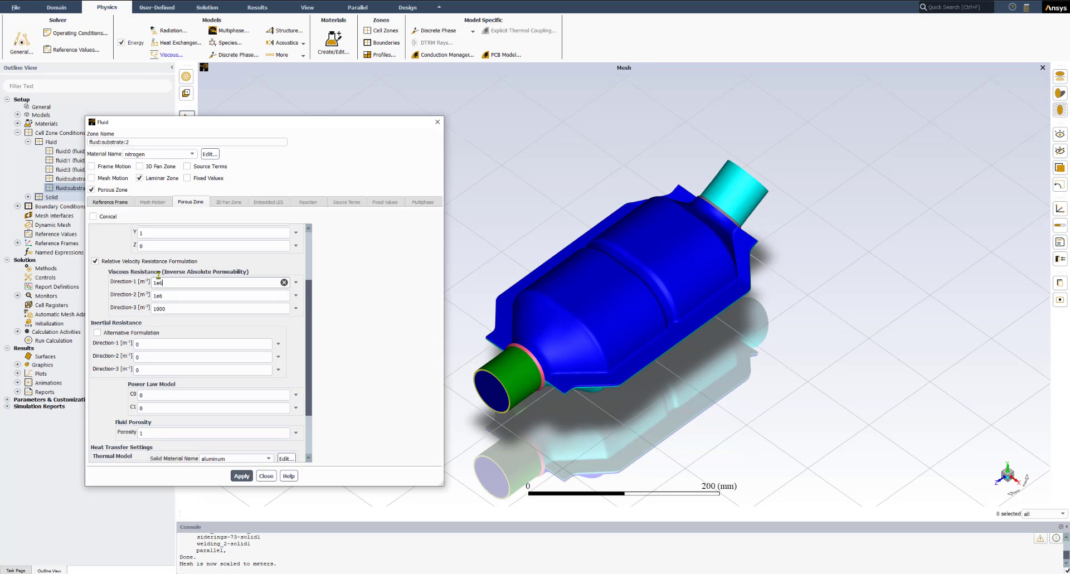
Set all three inertial resistances of fluid:substrate:2 to 1000, then apply and close the zone settings
drag(235, 128, 246, 98)
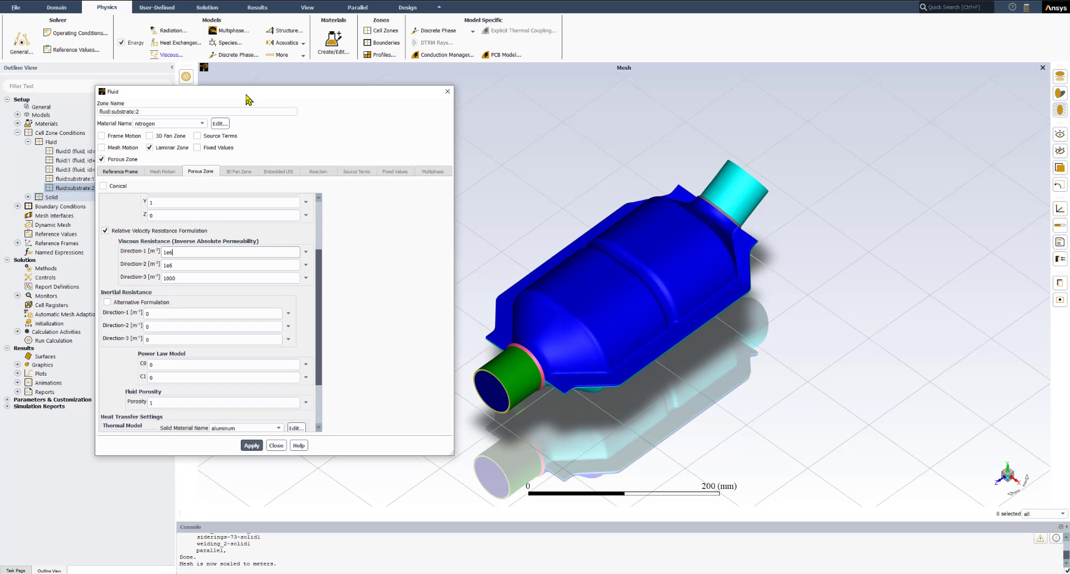
double_click(150, 313)
text(1000)
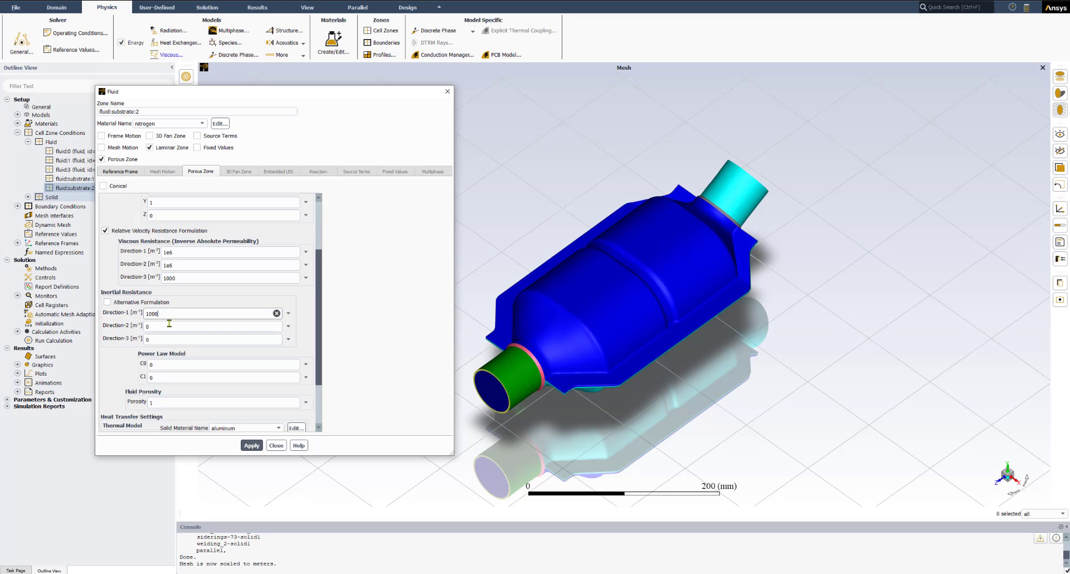
drag(160, 313, 130, 313)
click(162, 326)
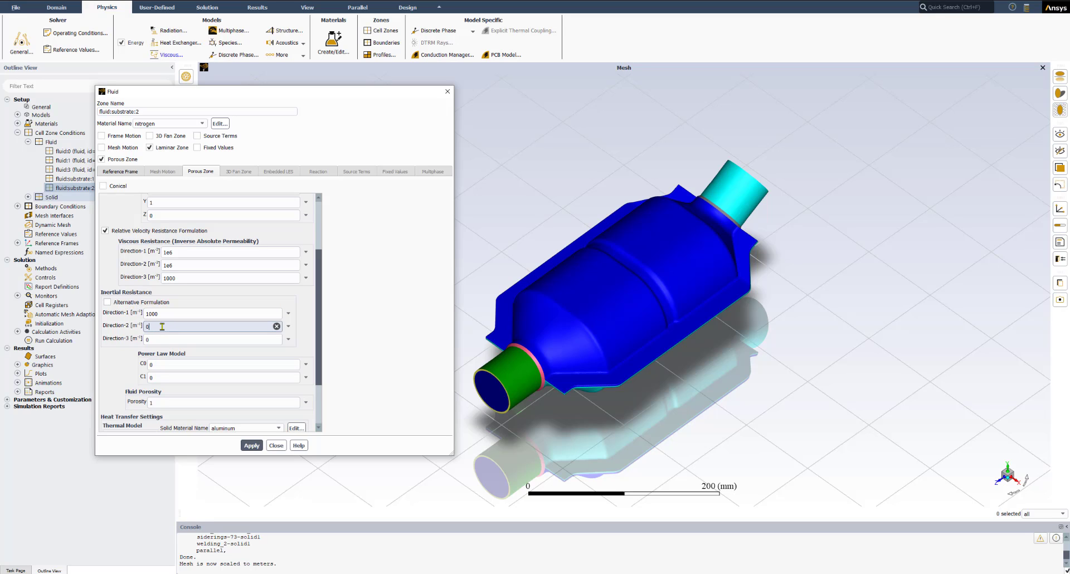
key(ctrl+v)
double_click(153, 339)
key(ctrl+v)
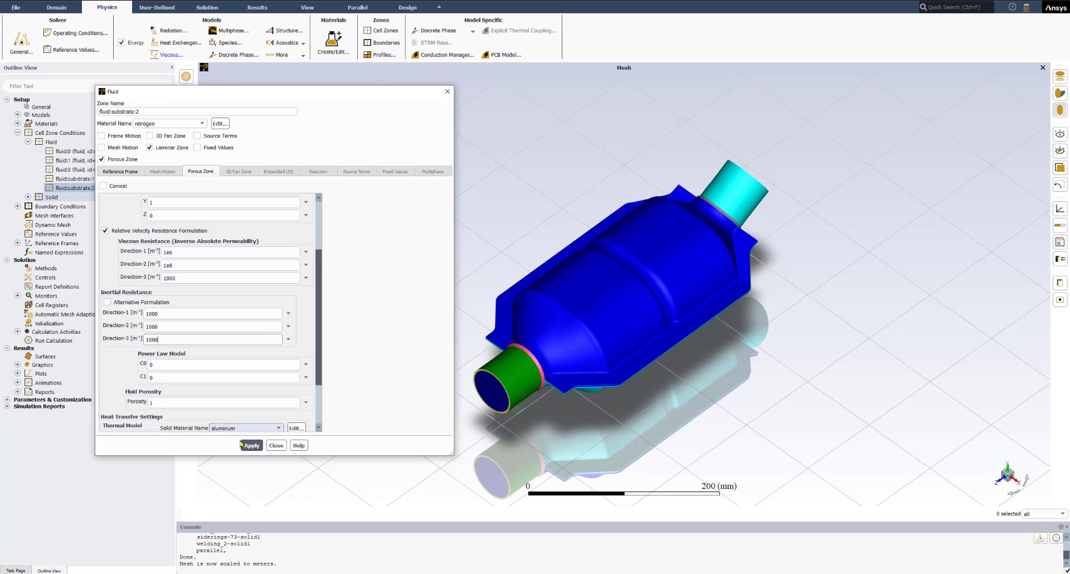
click(249, 445)
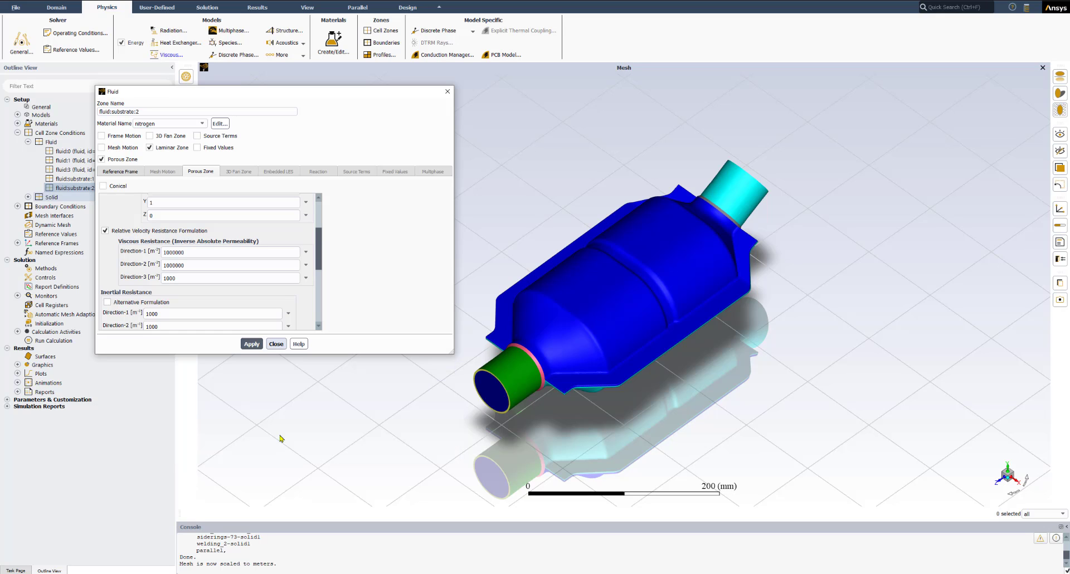
click(276, 344)
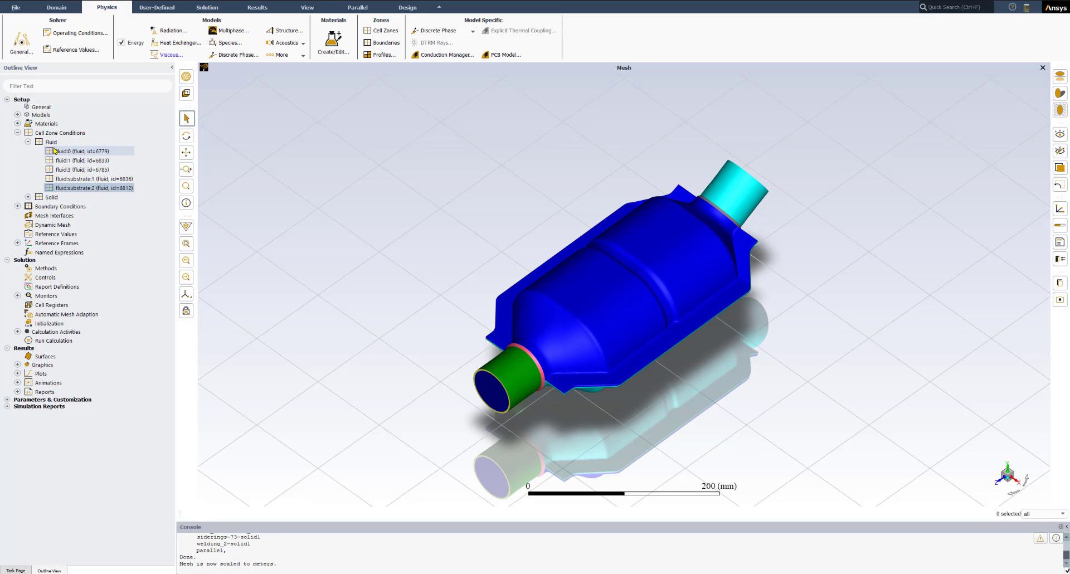
Collapse the cell zone conditions and open the velocity-inlet settings of the inlet boundary, placed clear of the model
click(17, 133)
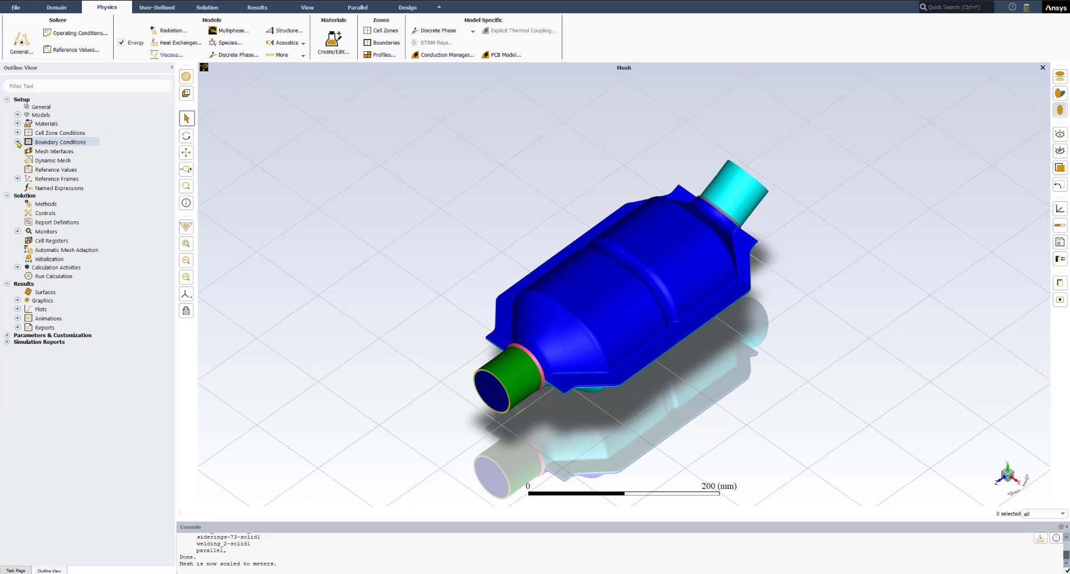
click(17, 142)
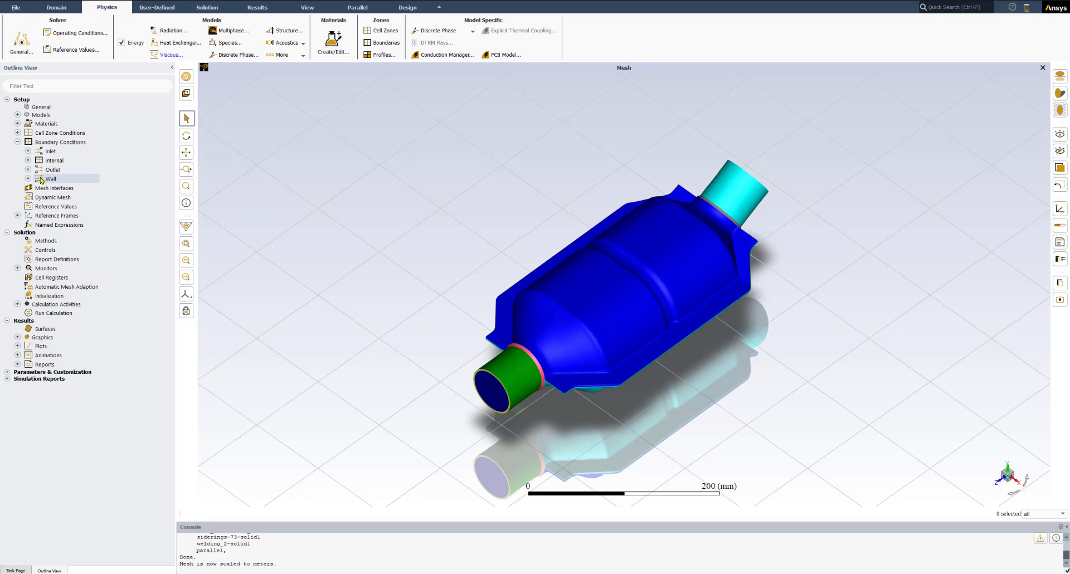
click(28, 151)
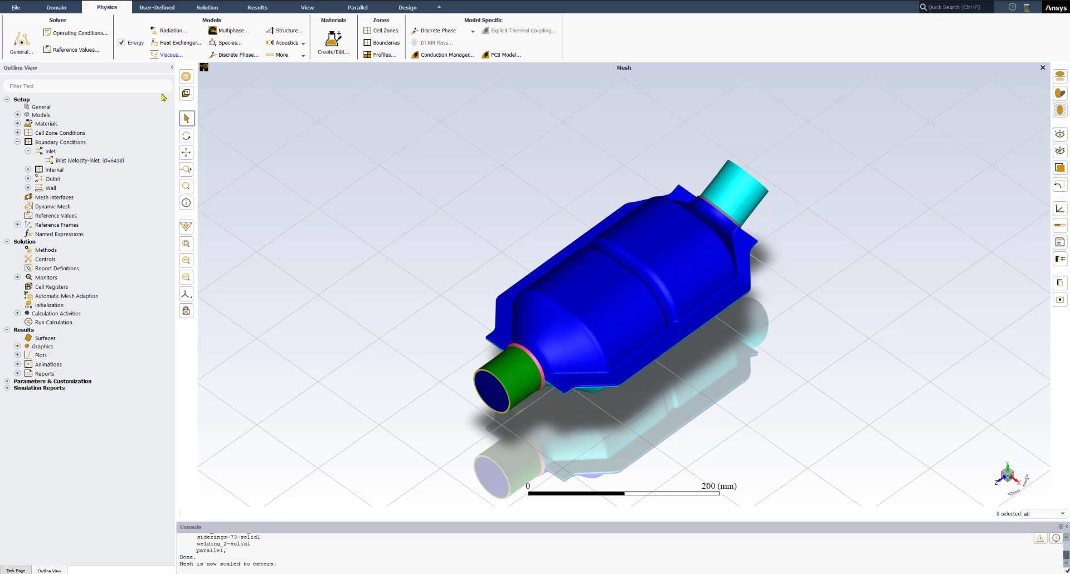
click(92, 161)
double_click(92, 161)
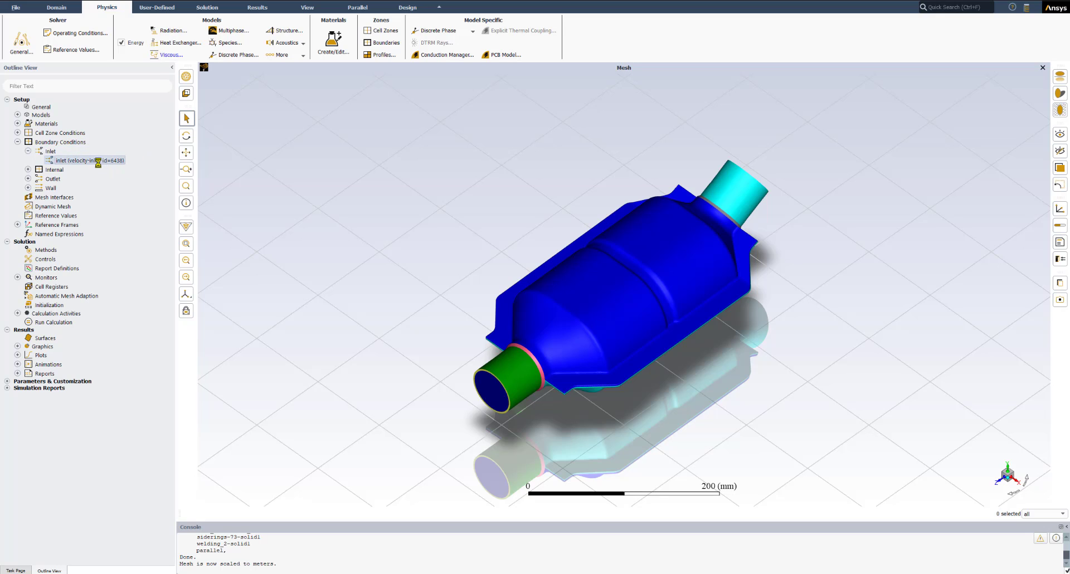
drag(608, 259, 198, 142)
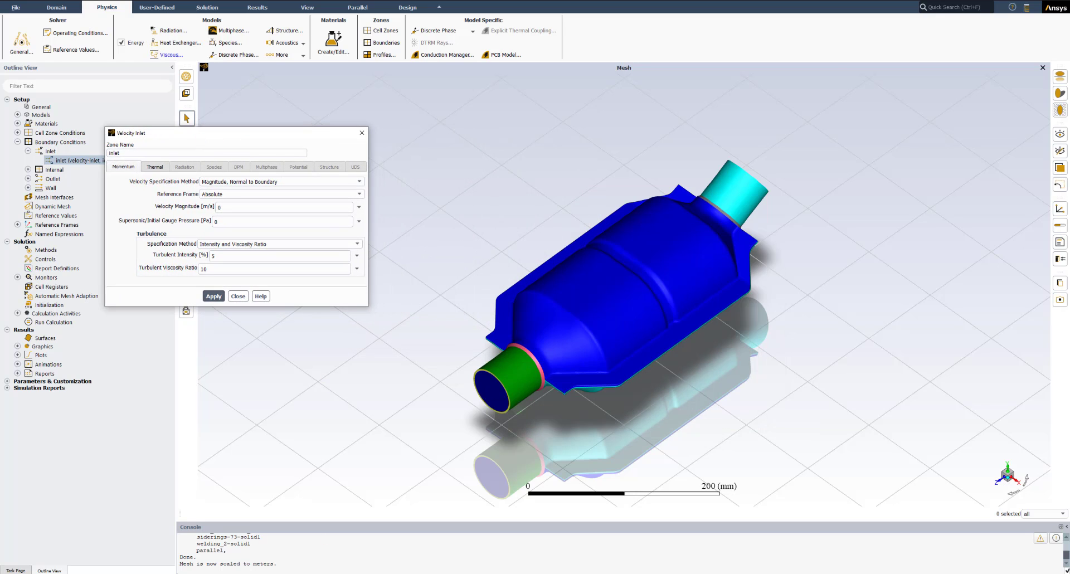
Check the inlet conditions in the tutorial brief image and set the inlet's velocity magnitude to 125 m/s
click(295, 573)
click(369, 143)
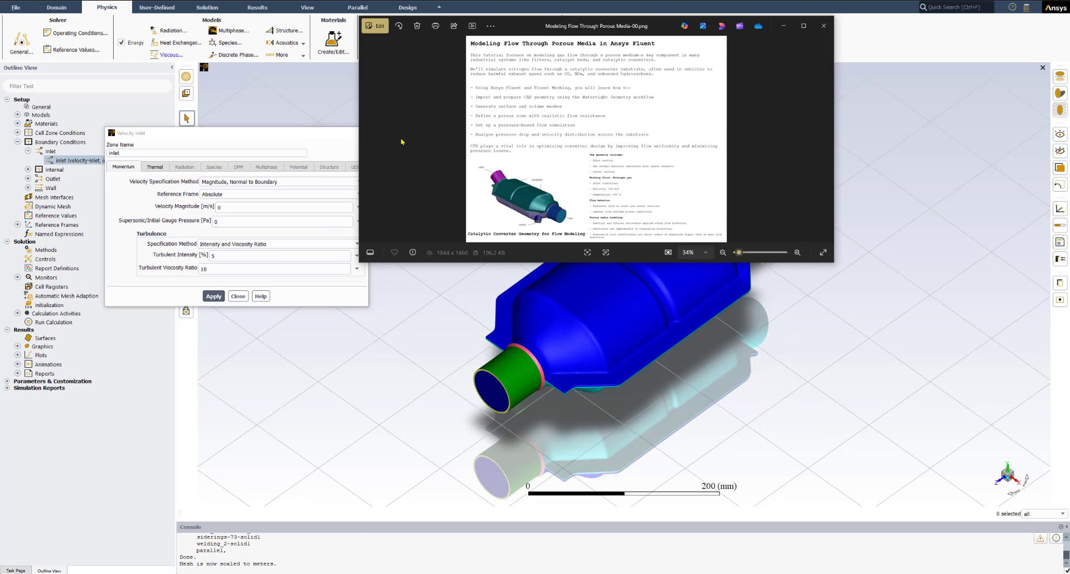
scroll(639, 208, up, 8)
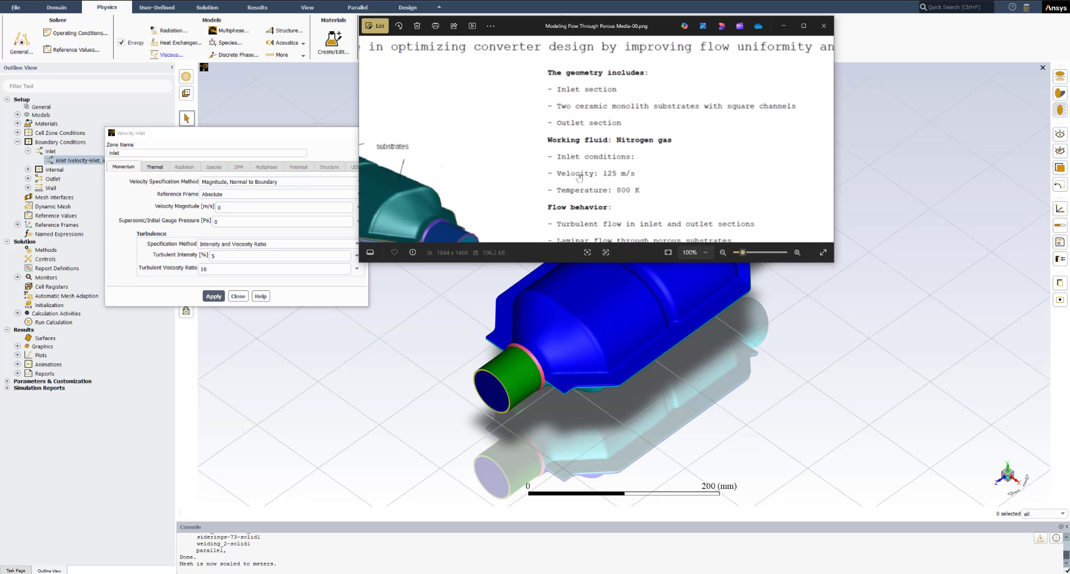
scroll(602, 176, up, 1)
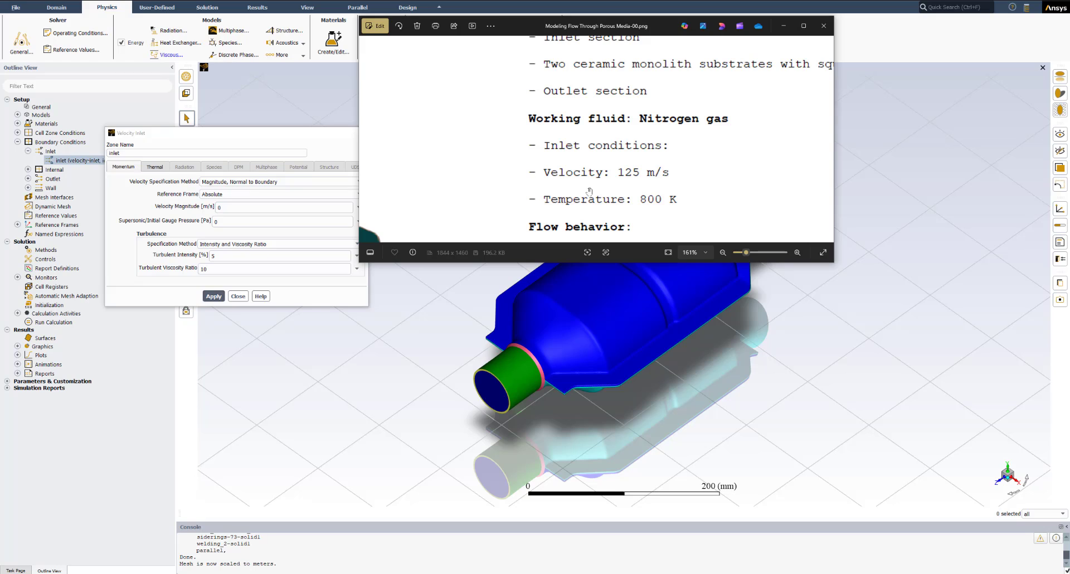
double_click(227, 206)
text(125)
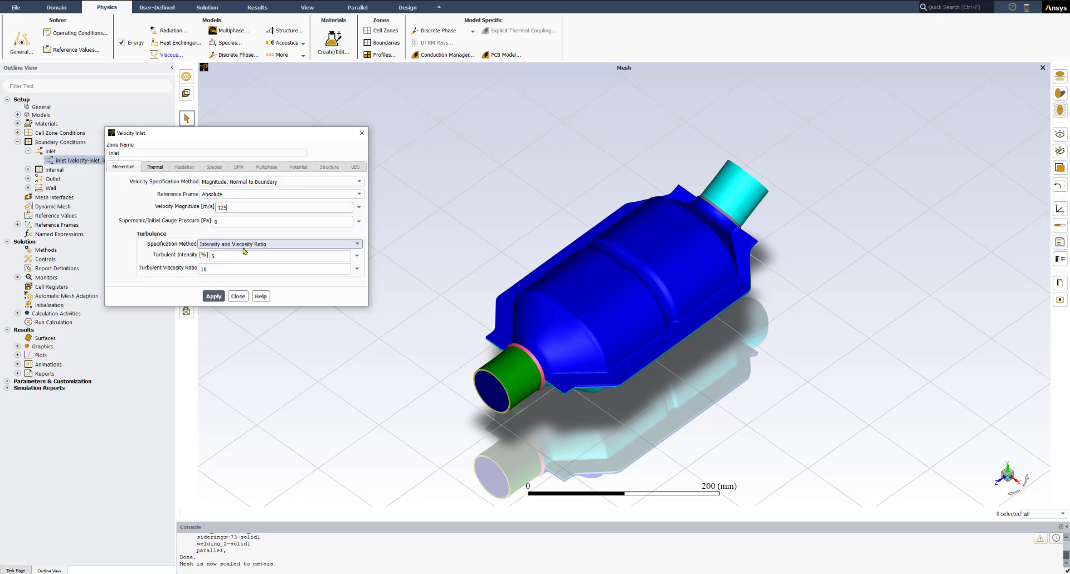
Set the inlet's turbulence specification to Intensity and Hydraulic Diameter, with a hydraulic diameter of 50 mm
click(222, 247)
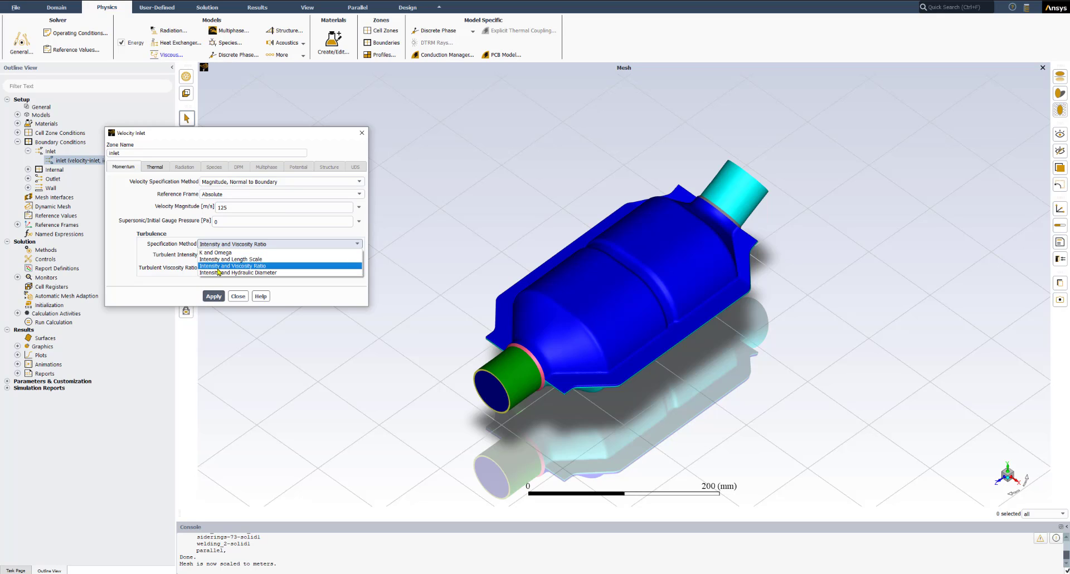
click(205, 273)
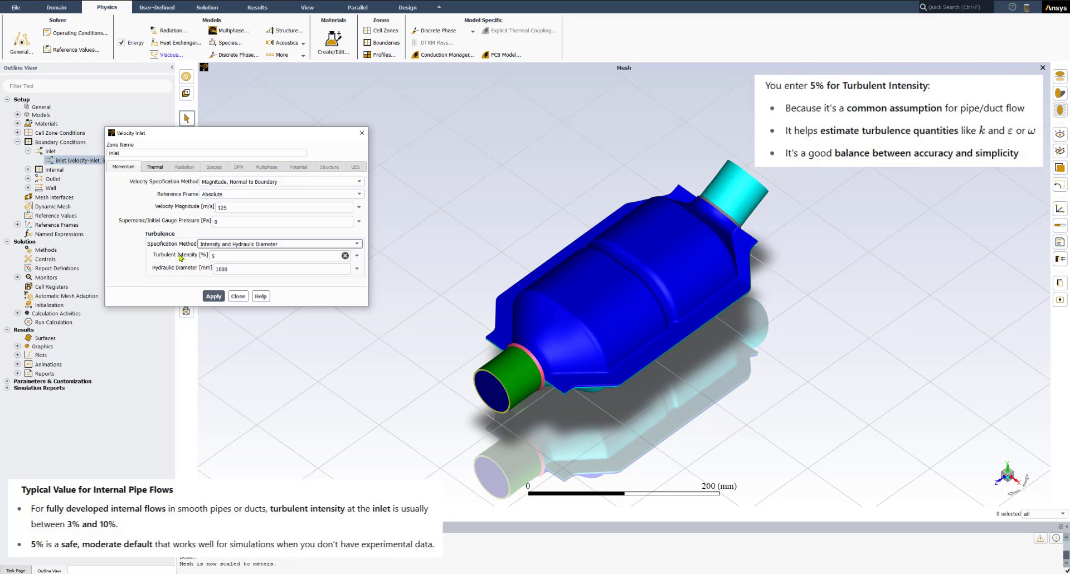
double_click(223, 269)
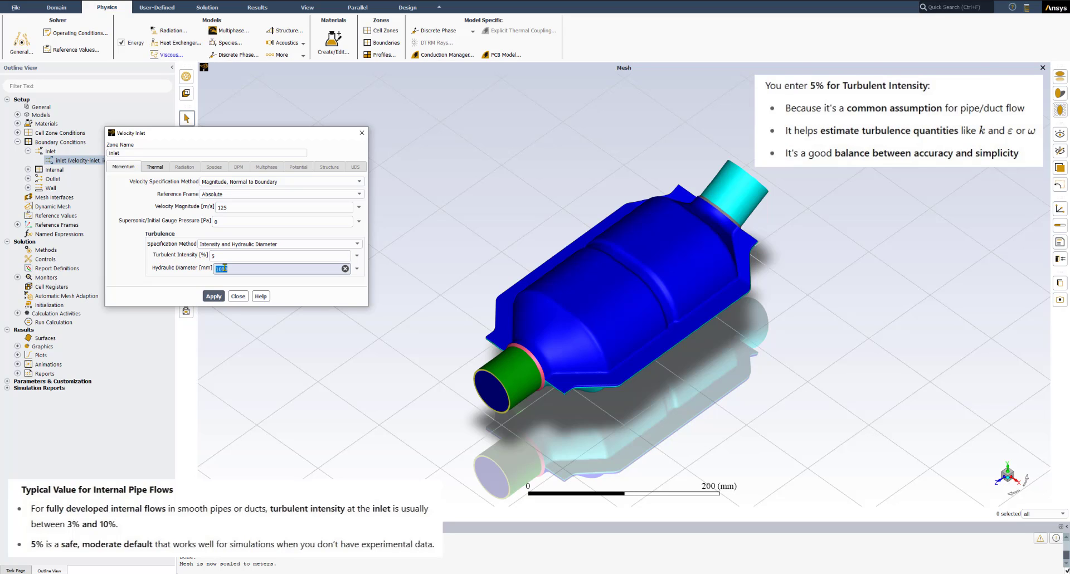
text(50)
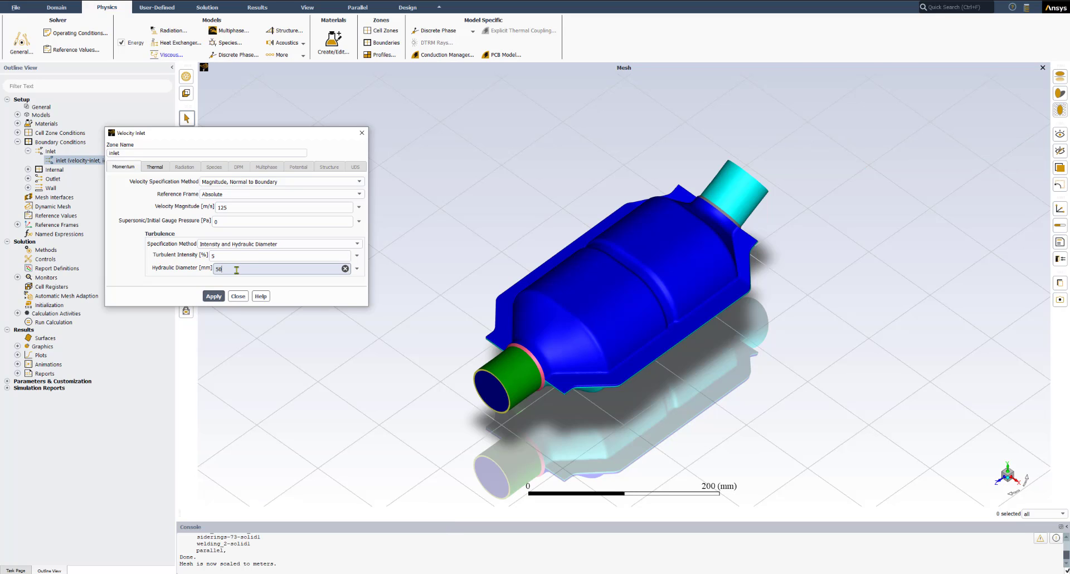
click(173, 280)
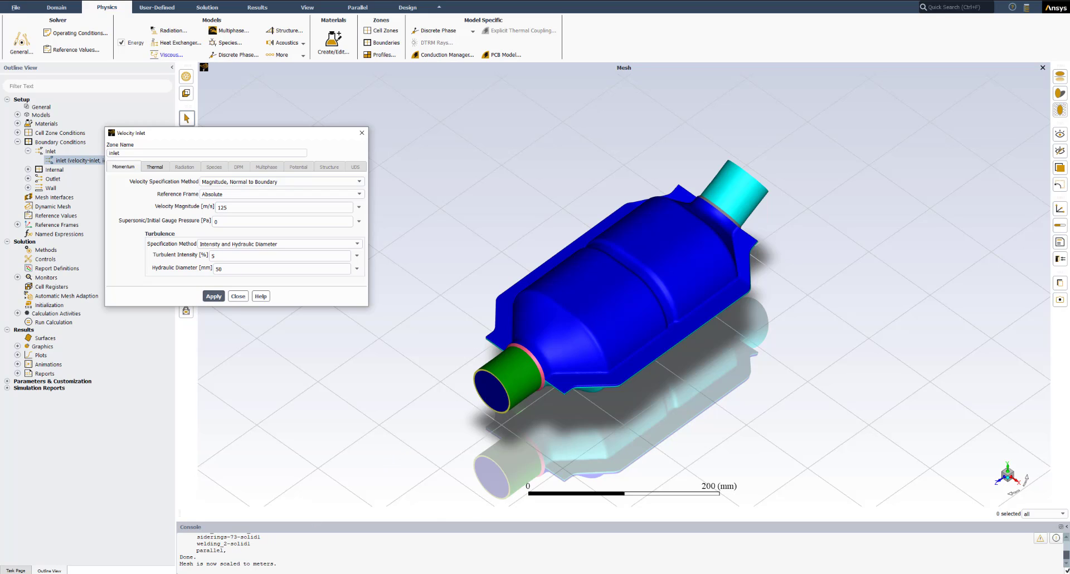
Switch to the converter geometry in SpaceClaim and measure the inner circular edge of the pipe opening beside the small side port
mouse_move(195, 573)
click(195, 549)
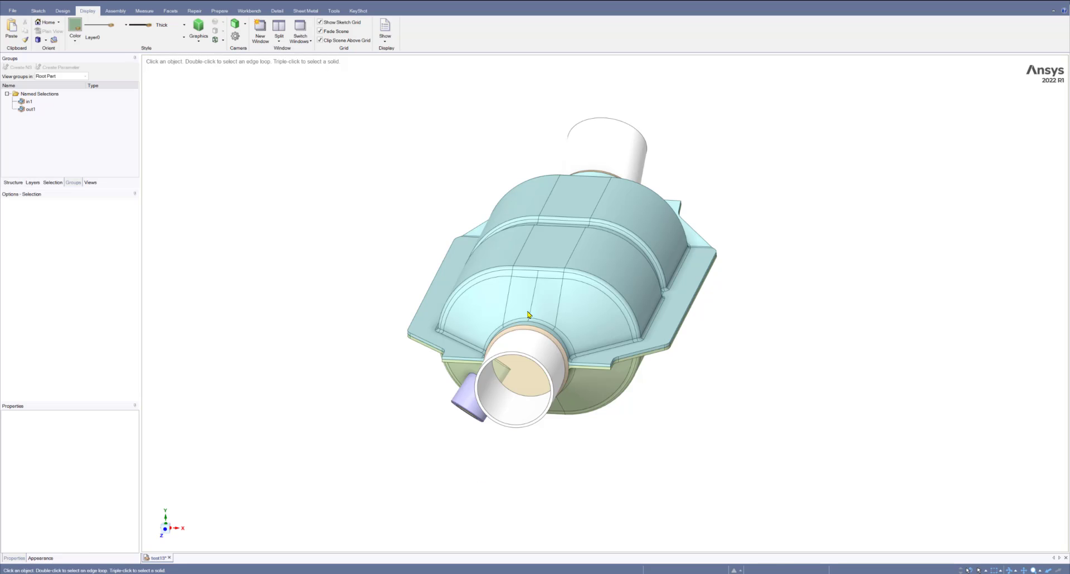
scroll(526, 405, up, 5)
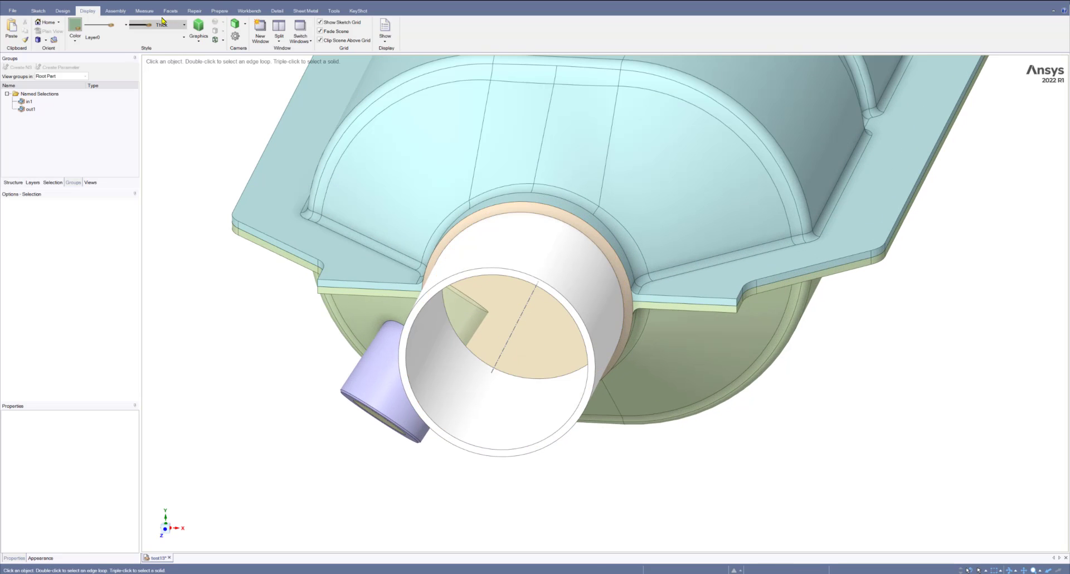
click(137, 12)
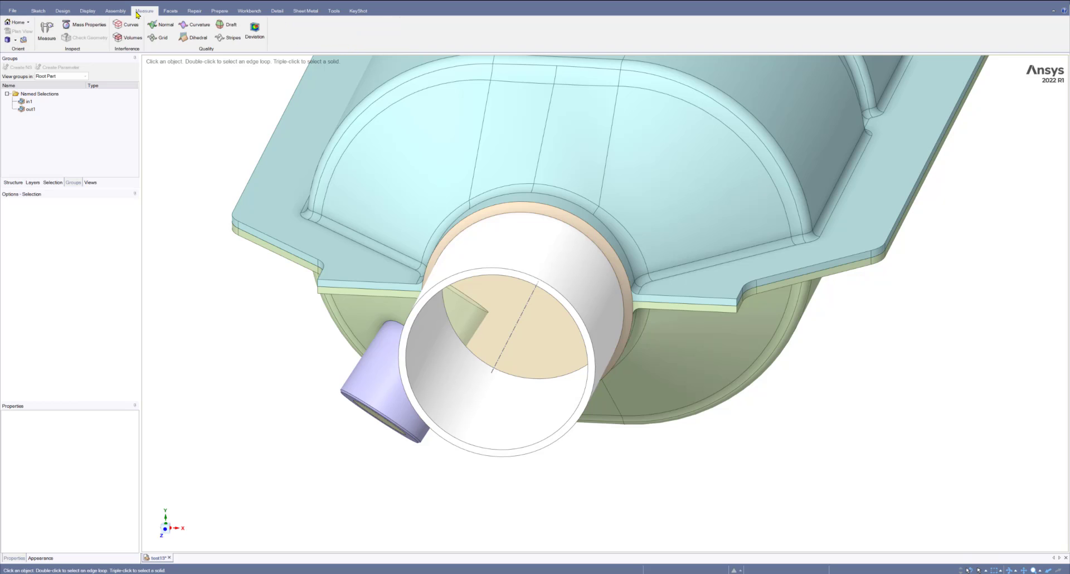
click(46, 32)
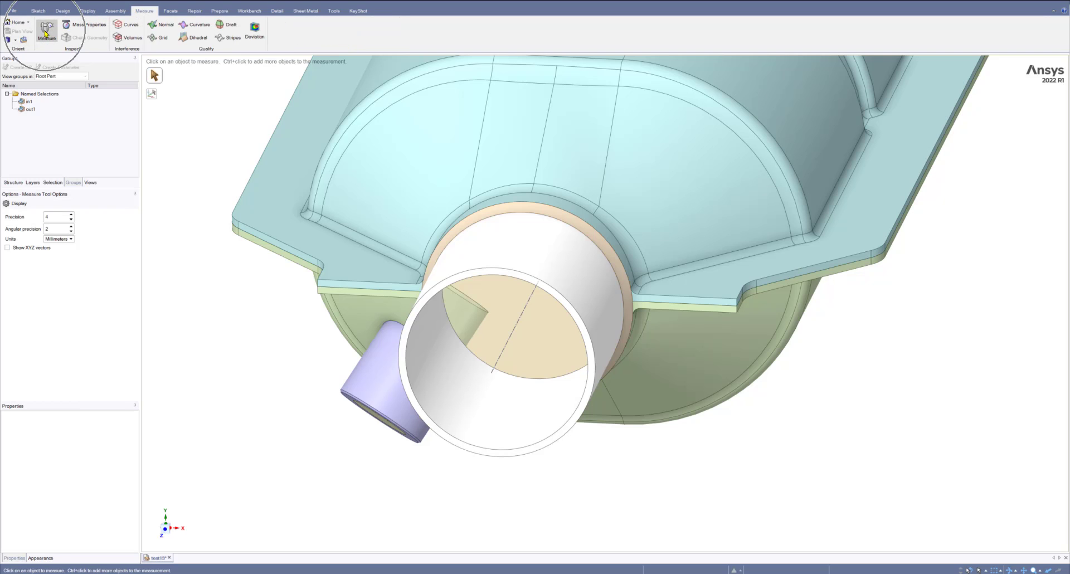
scroll(480, 286, up, 2)
scroll(468, 321, down, 2)
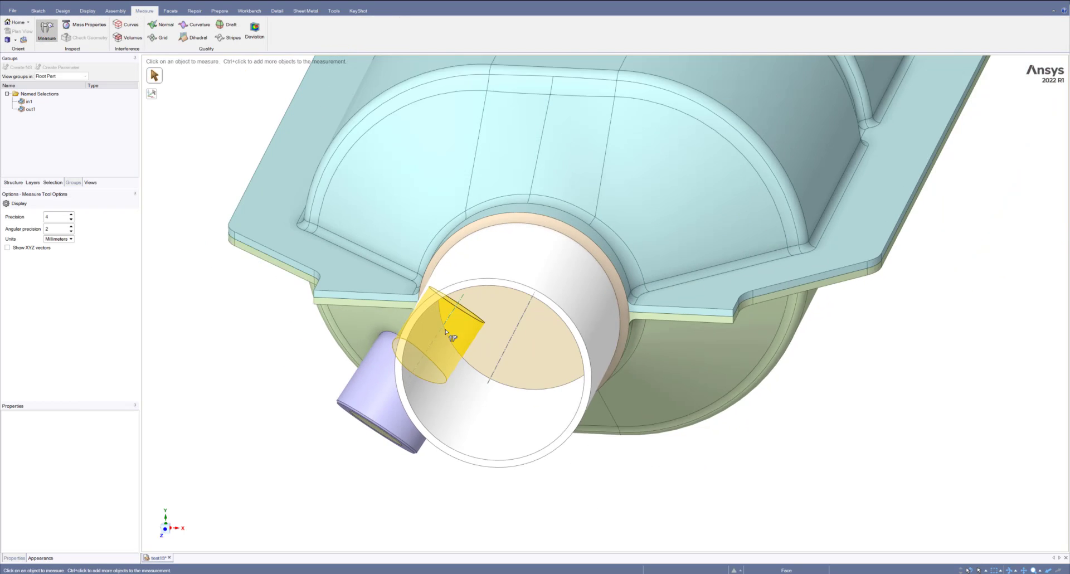
scroll(446, 333, down, 2)
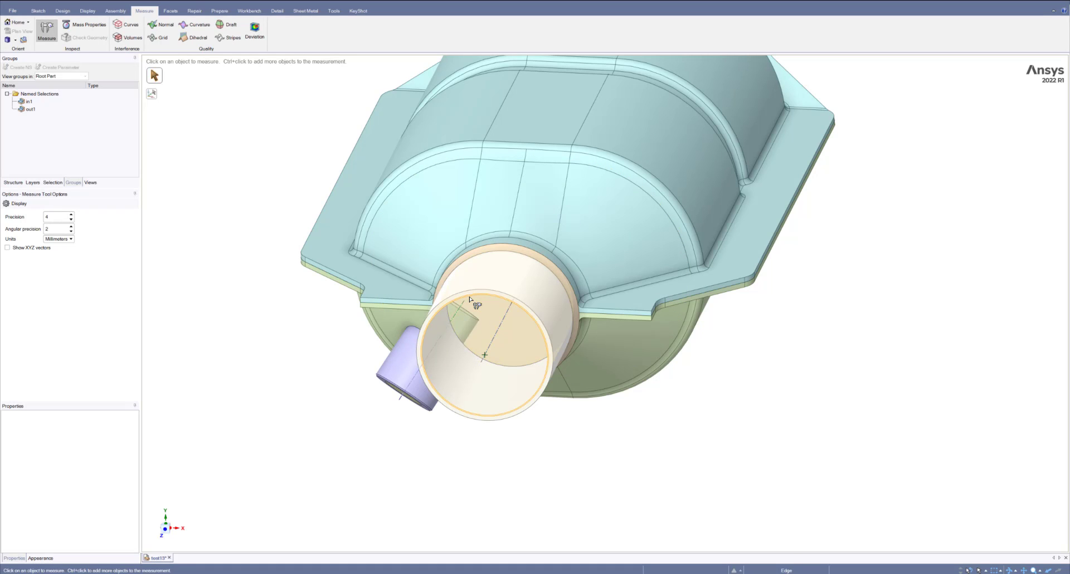
click(470, 300)
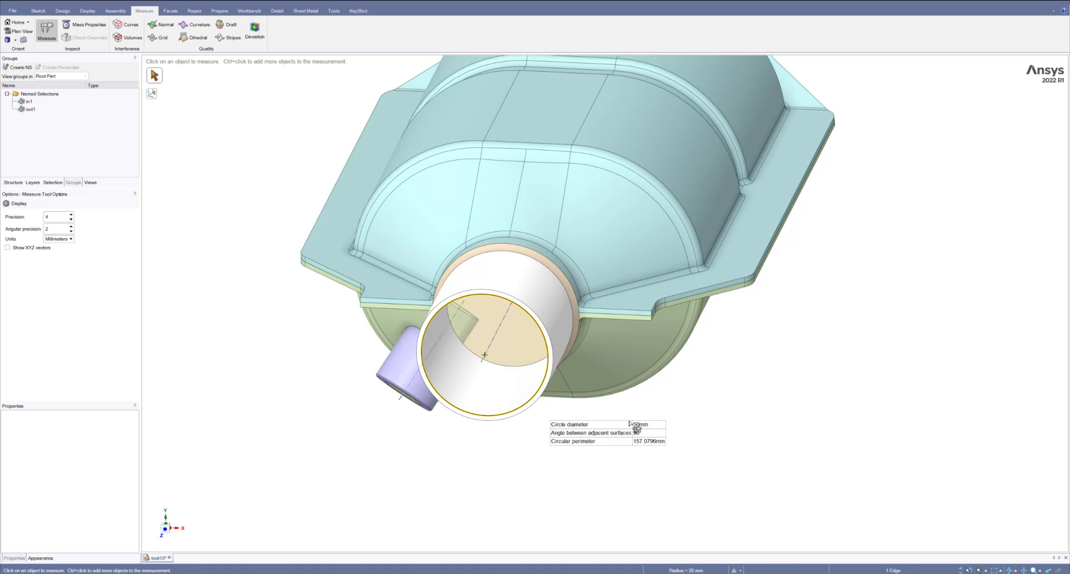
scroll(677, 441, up, 1)
scroll(516, 424, up, 1)
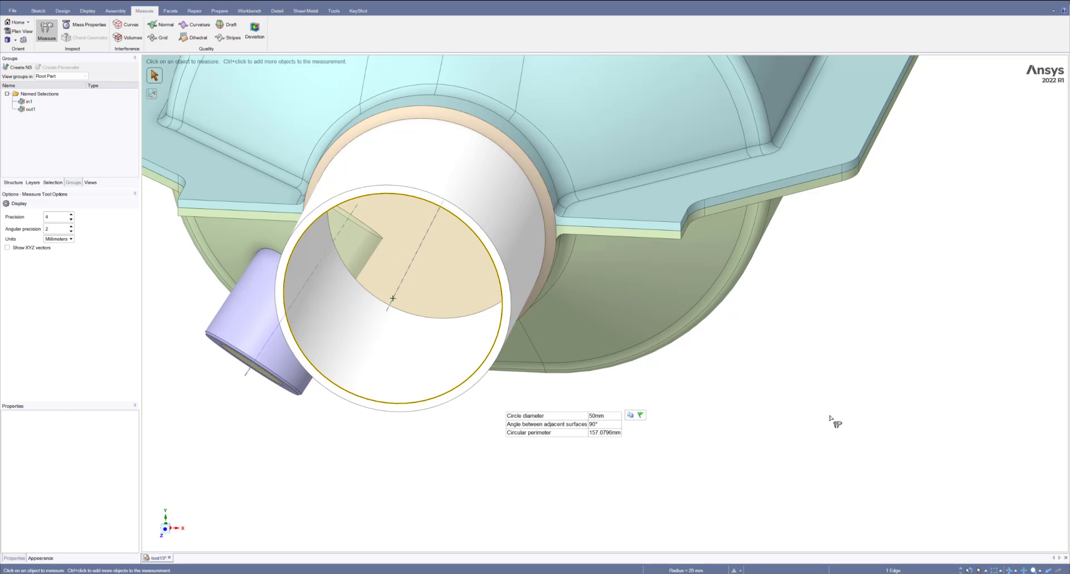
click(802, 431)
Measure the inner circular edge of the pipe opening at the opposite end of the converter, and return to Fluent
scroll(802, 431, down, 5)
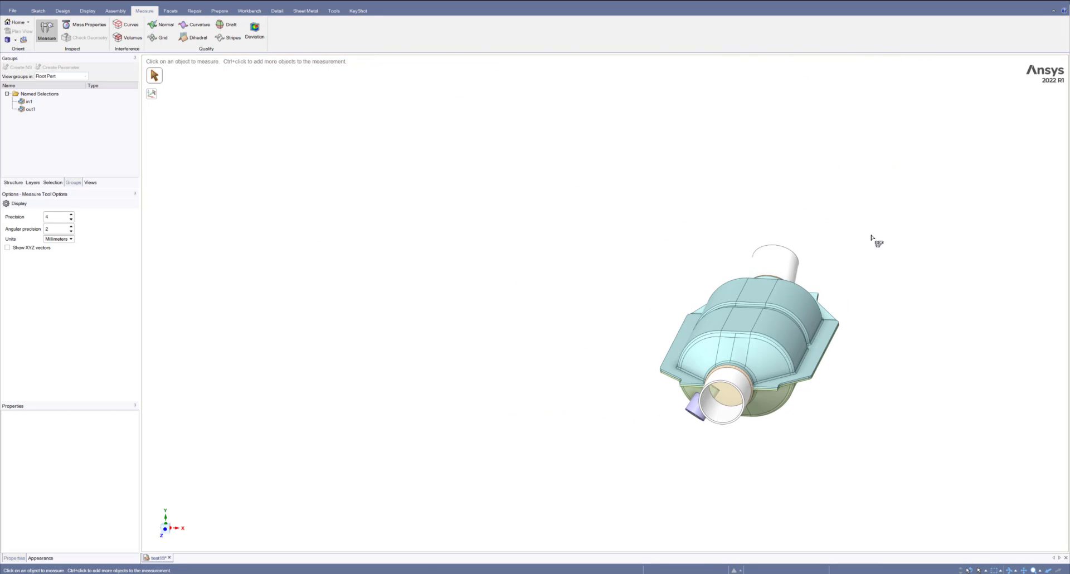
middle_drag(730, 301, 917, 215)
scroll(908, 167, up, 6)
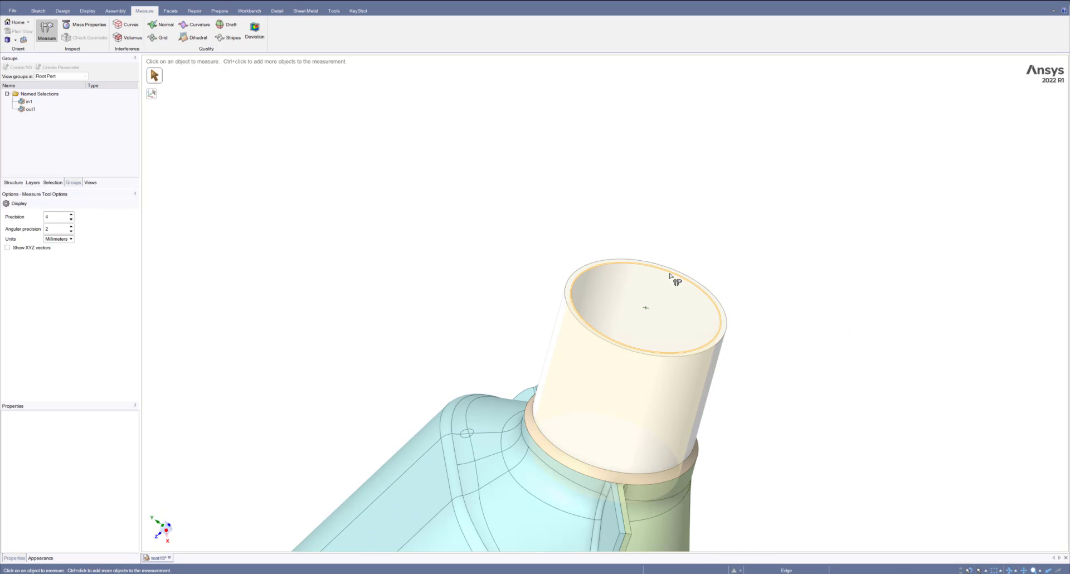
click(671, 275)
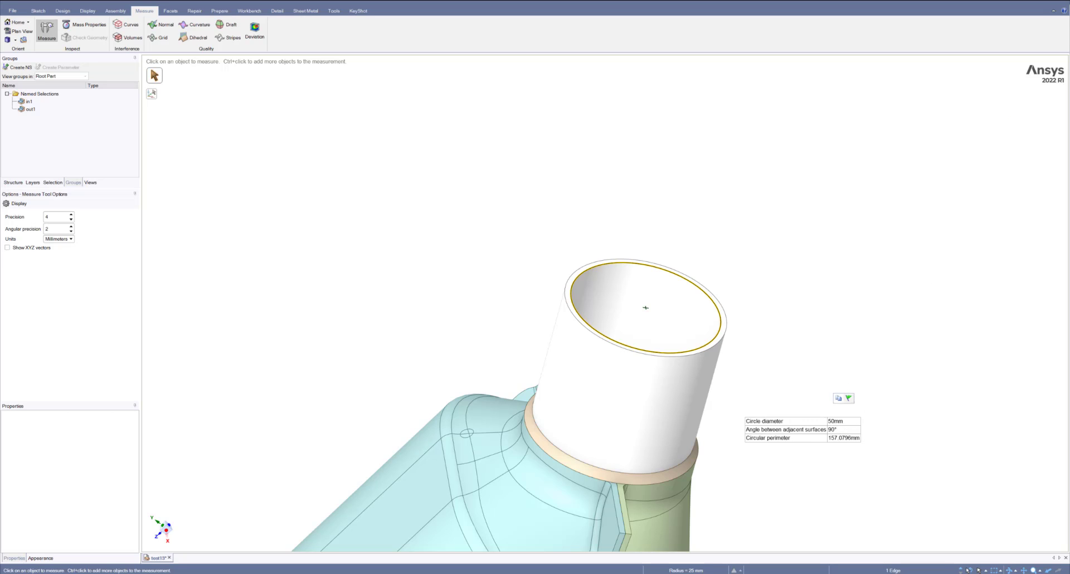
click(1047, 2)
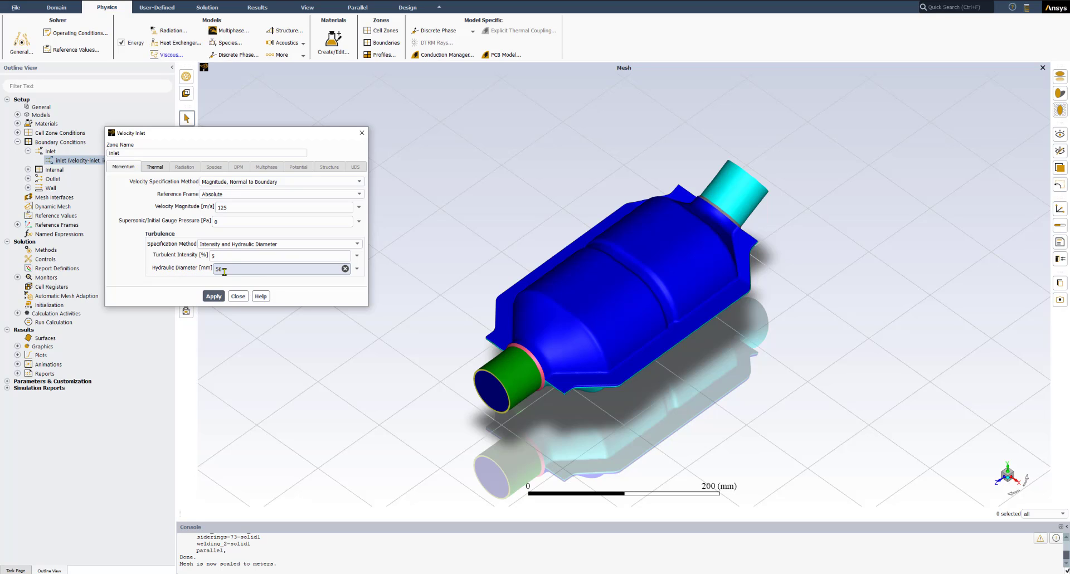
Set the inlet temperature to 800 K as given in the brief, apply it, review the momentum settings and close the inlet dialog
click(156, 168)
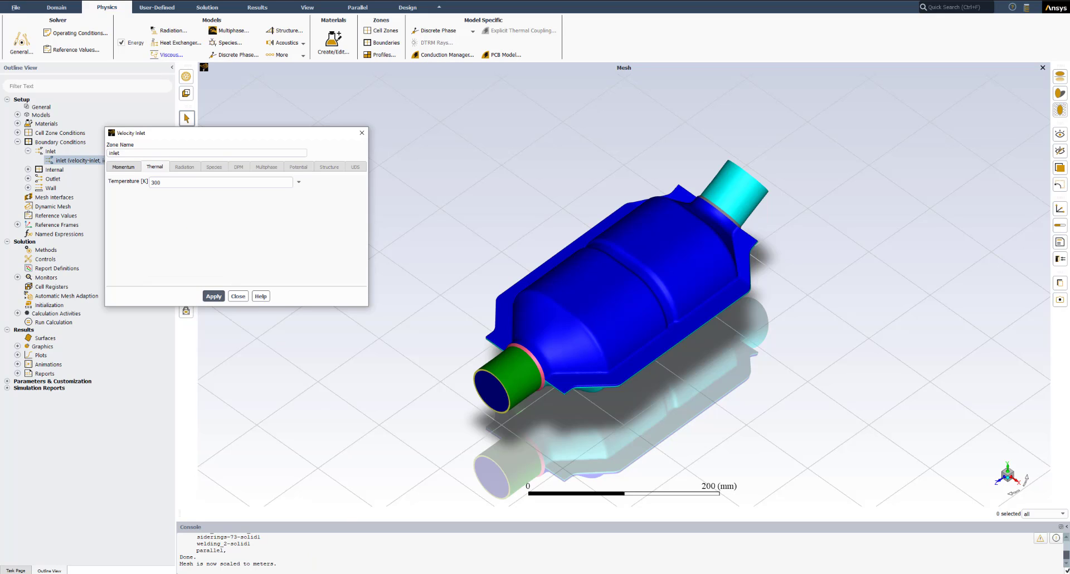
key(alt+Tab)
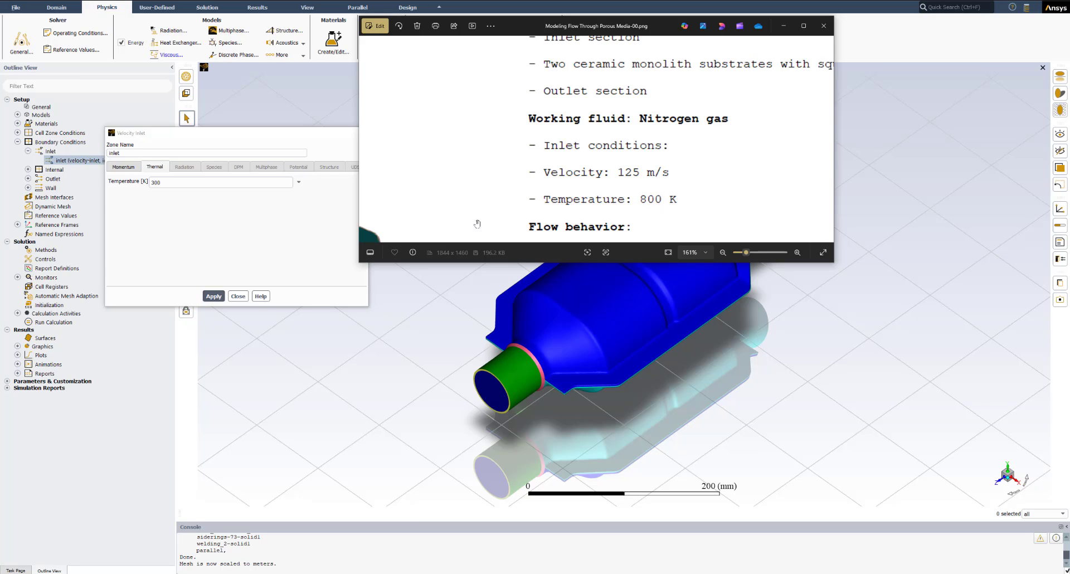
double_click(162, 182)
text(800)
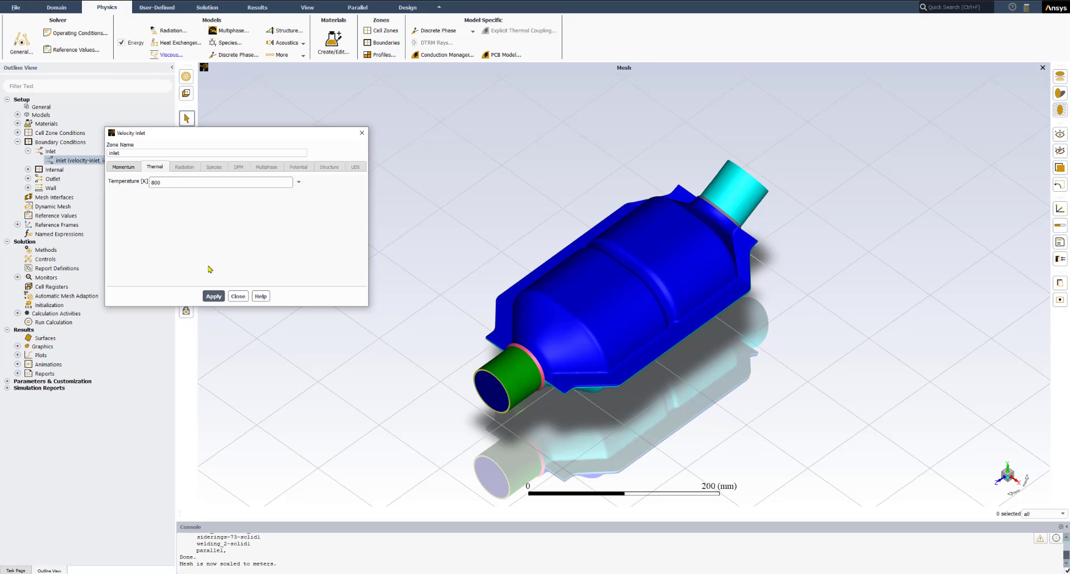
click(215, 297)
click(123, 167)
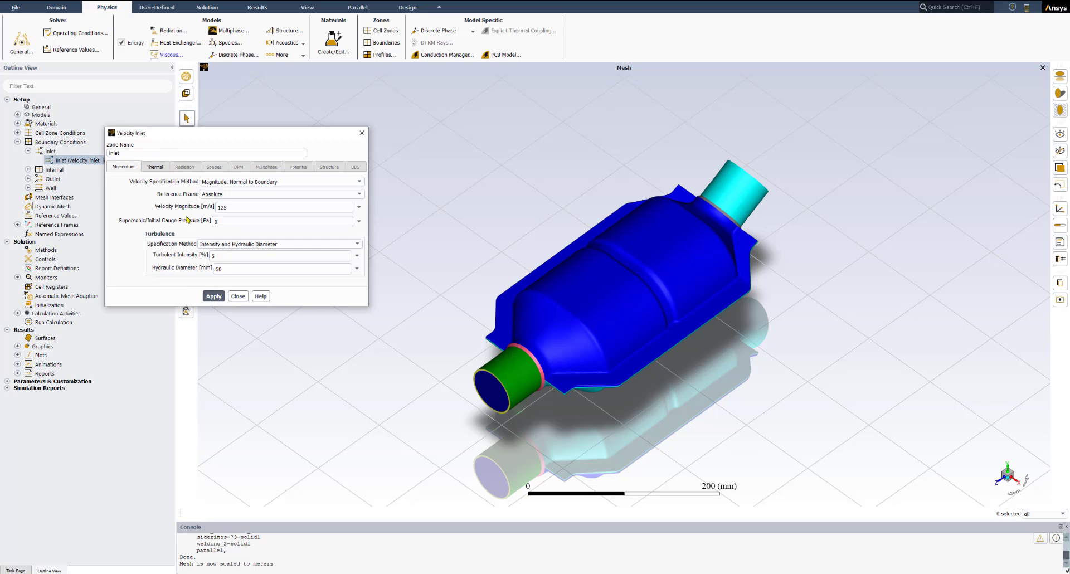
click(238, 295)
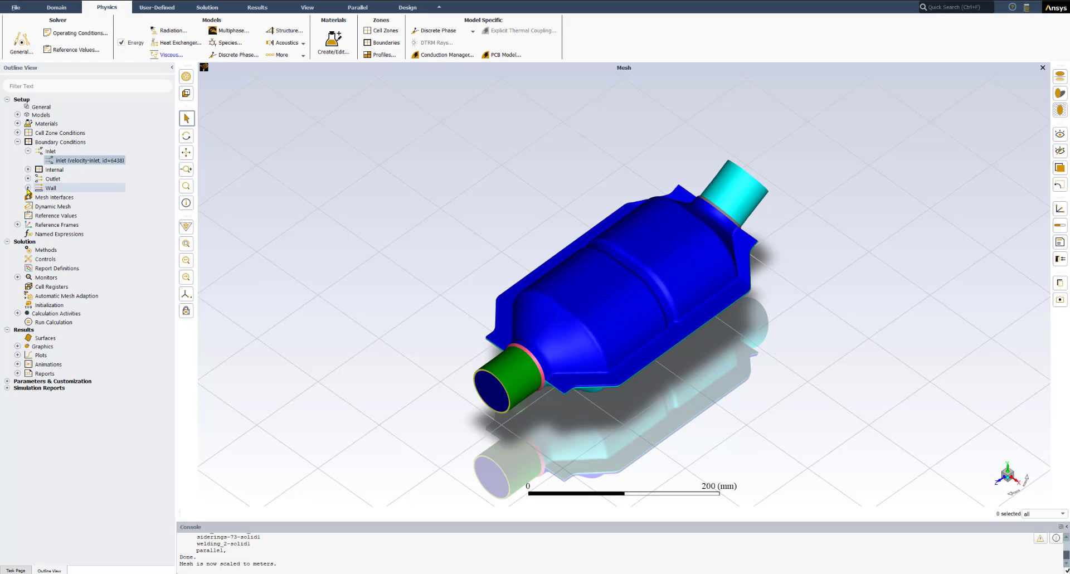
Expand the outlet boundaries and open the pressure-outlet settings of the outlet, placed clear of the model
click(28, 179)
click(62, 188)
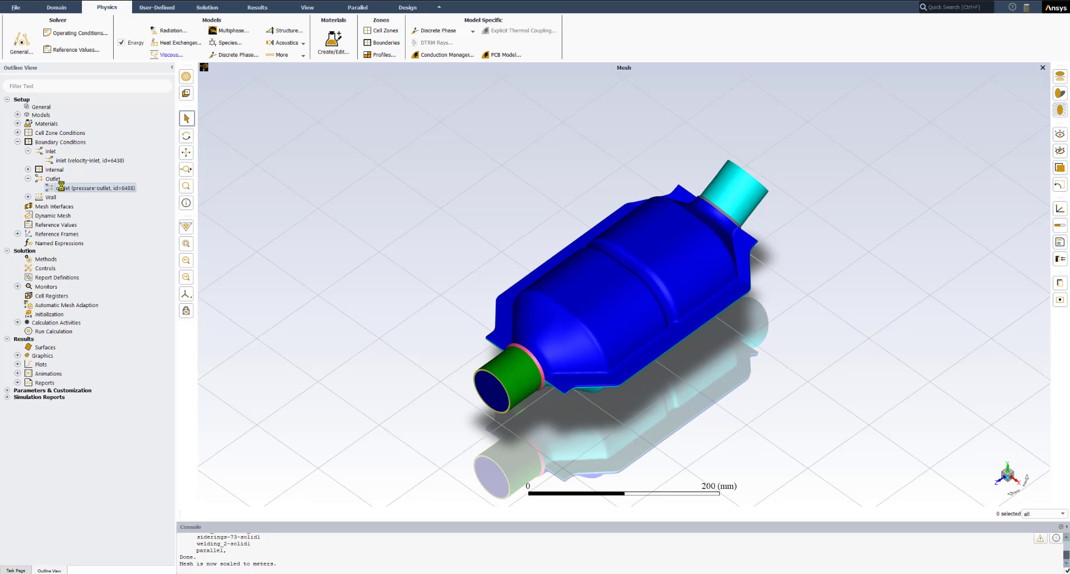
right_click(71, 193)
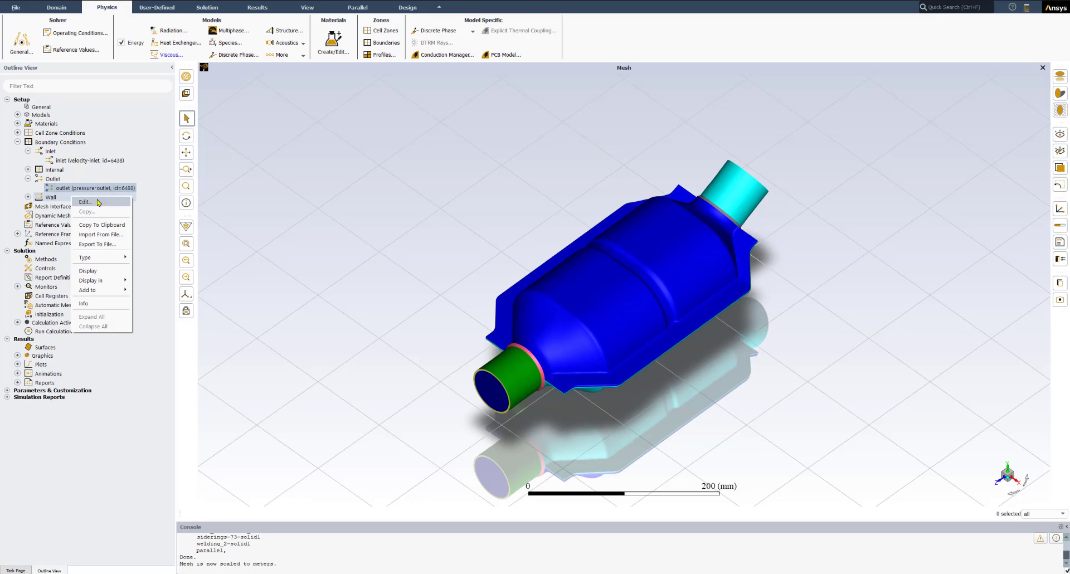
click(98, 202)
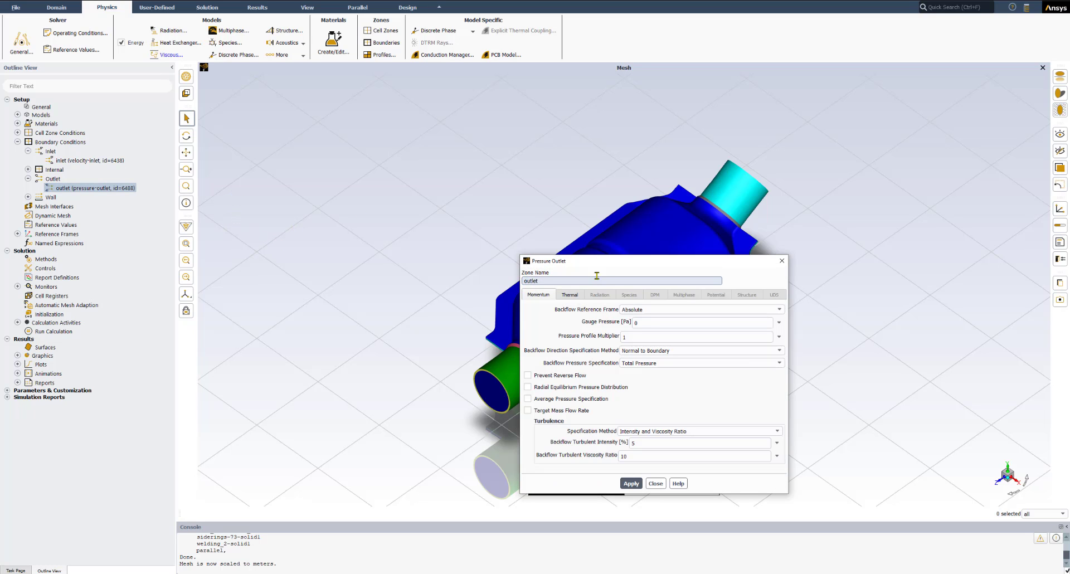
drag(595, 266, 221, 126)
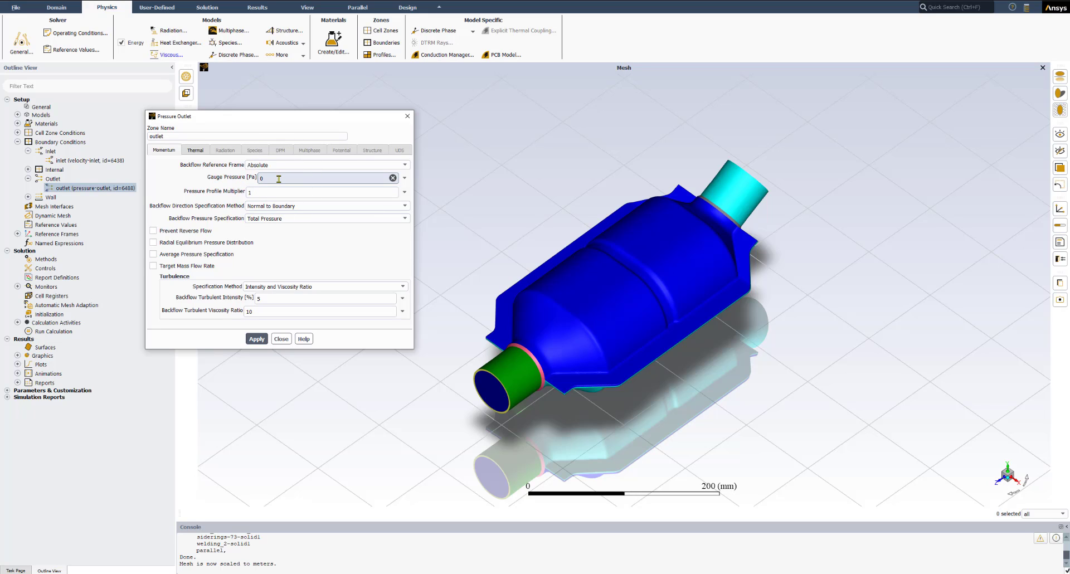
Set the outlet's turbulence specification to Intensity and Hydraulic Diameter with a backflow hydraulic diameter of 50 mm, and apply it
click(259, 287)
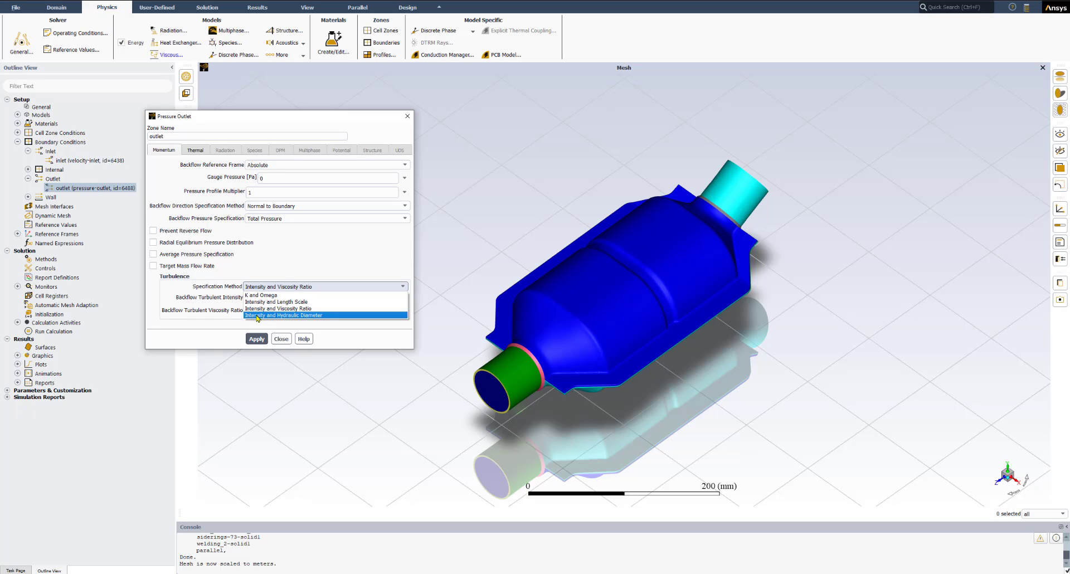
click(257, 316)
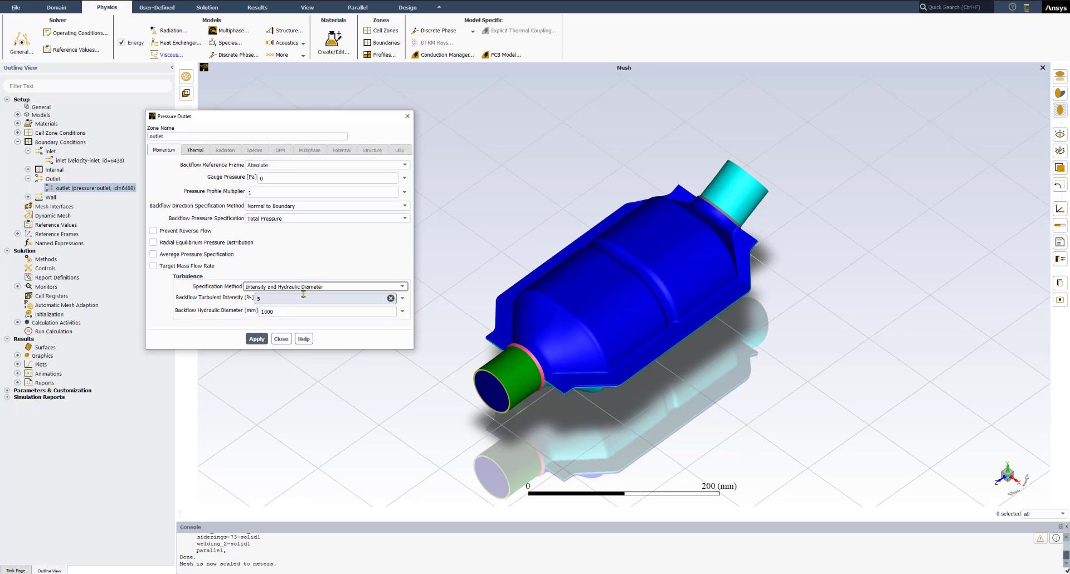
drag(265, 299, 244, 300)
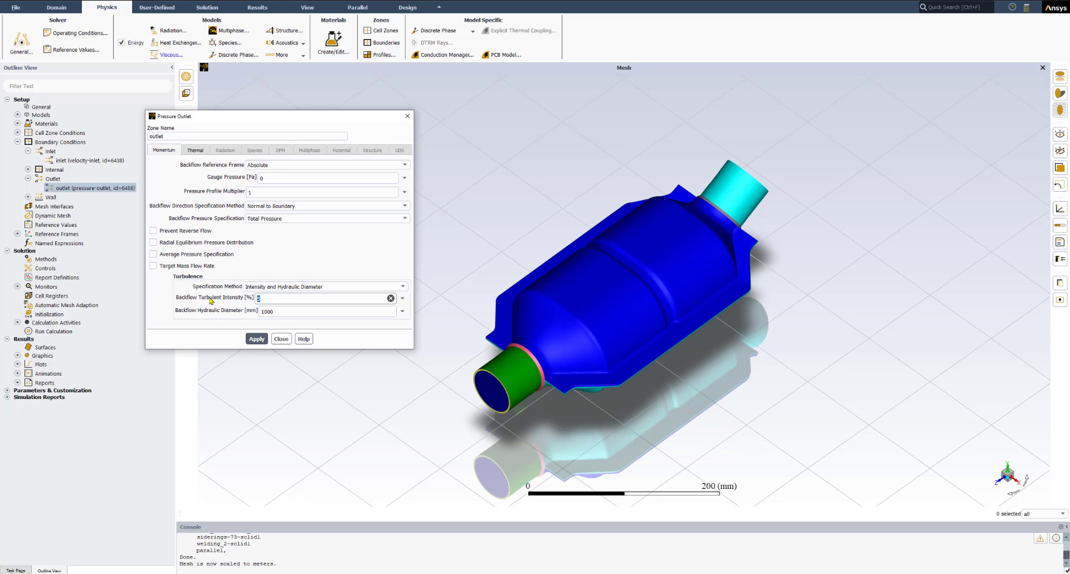
drag(269, 311, 256, 315)
text(50)
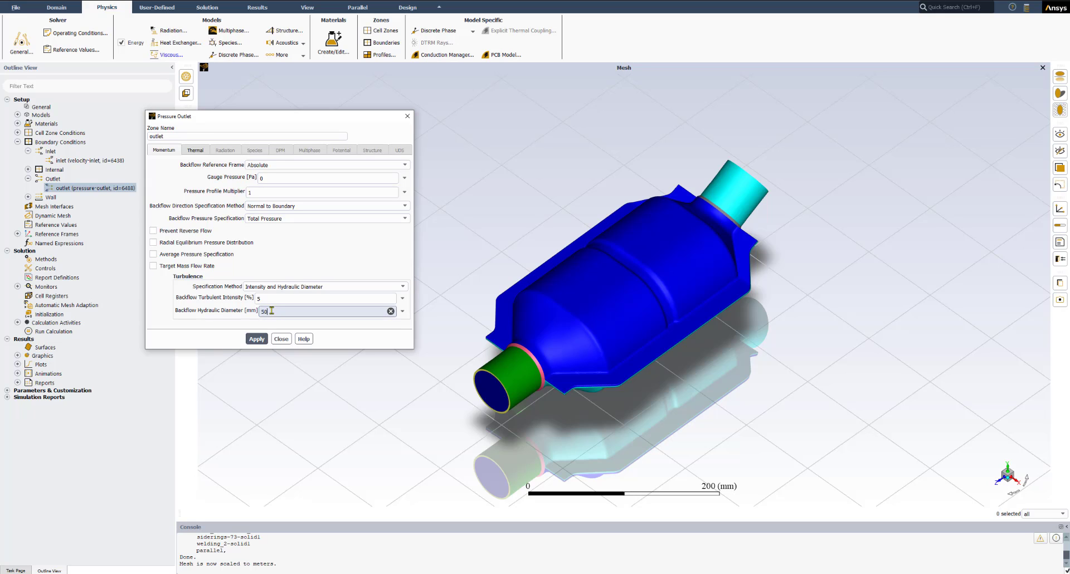
click(260, 340)
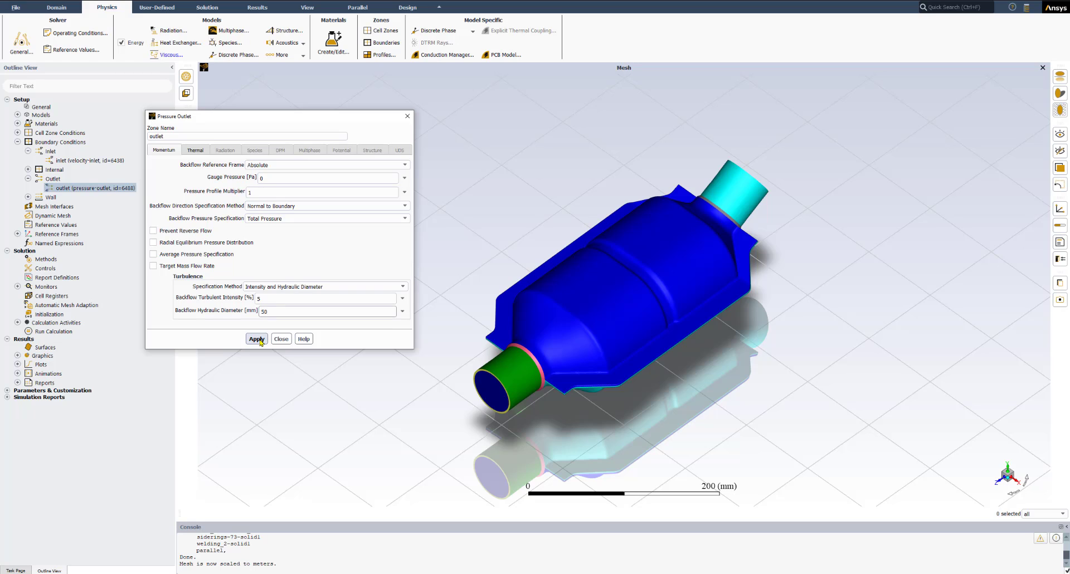
Set the outlet's backflow total temperature to 800 K, apply it and close the pressure-outlet dialog
click(258, 340)
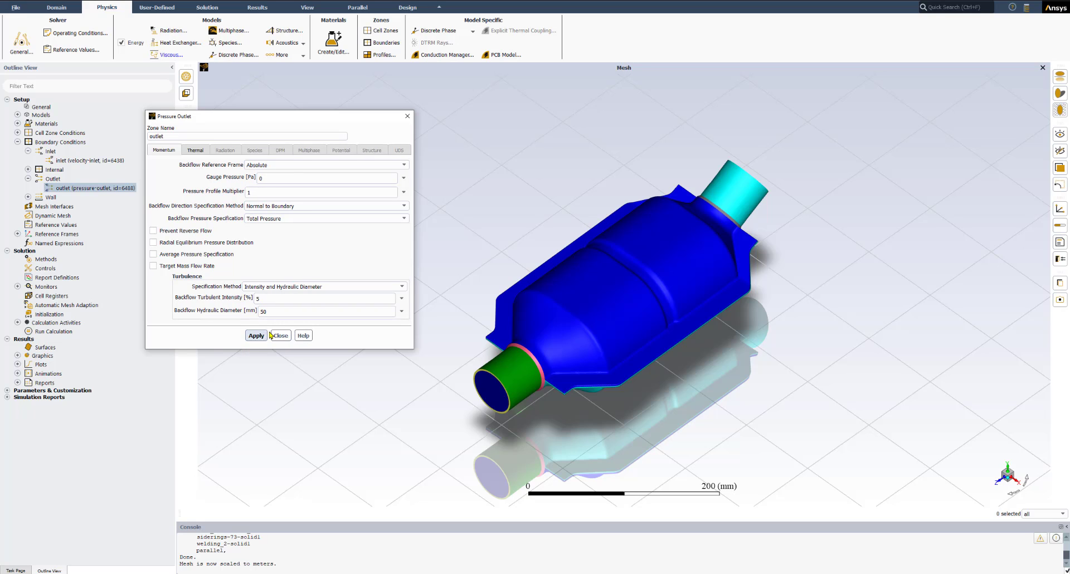
click(199, 150)
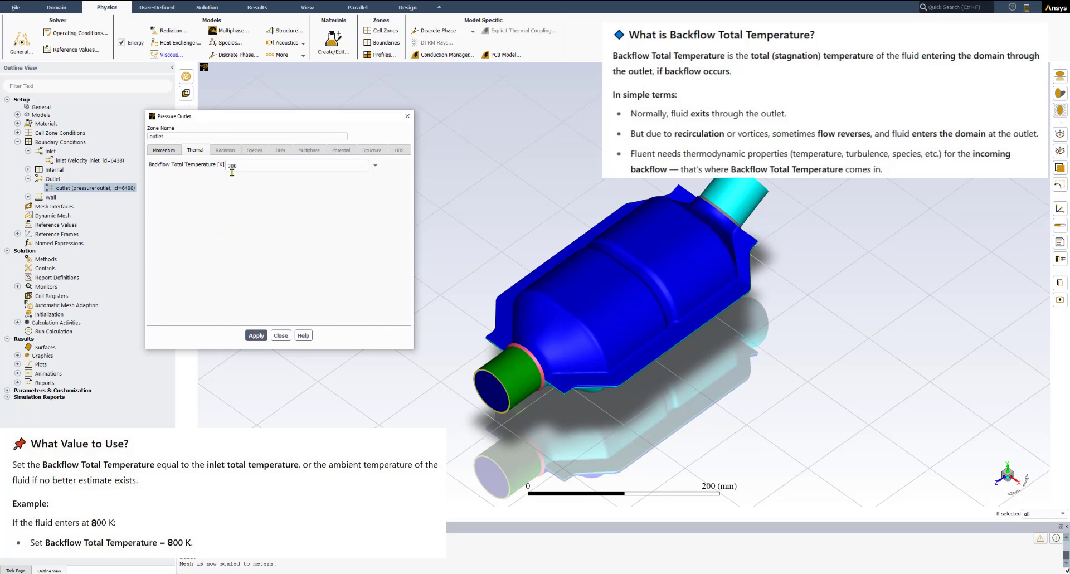
double_click(251, 166)
text(80)
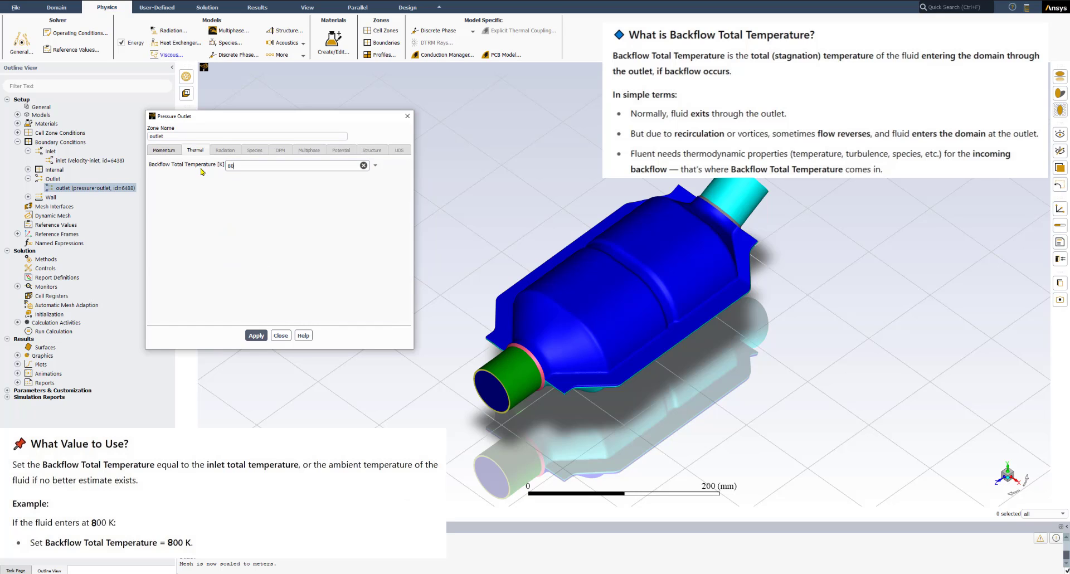
text(0)
click(259, 335)
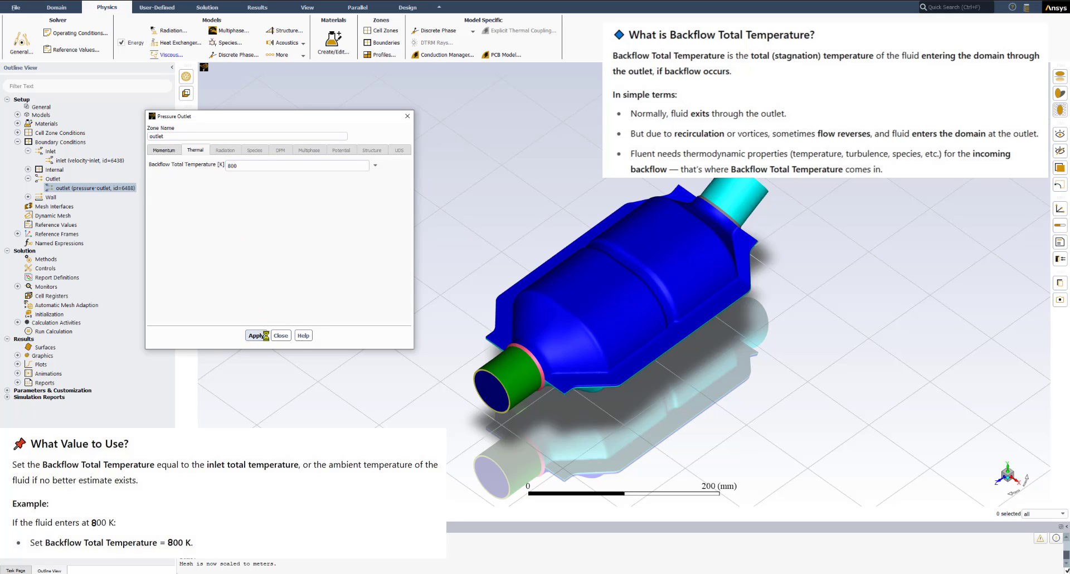
click(281, 335)
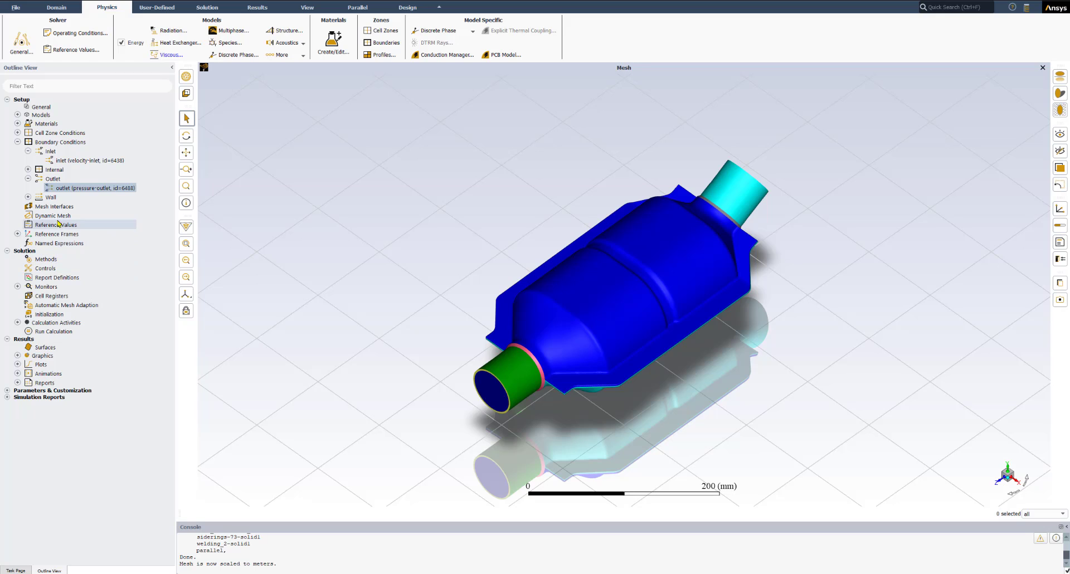
Collapse the boundary conditions and review the solution methods for pressure-velocity coupling and spatial discretization, returning to the outline
click(17, 142)
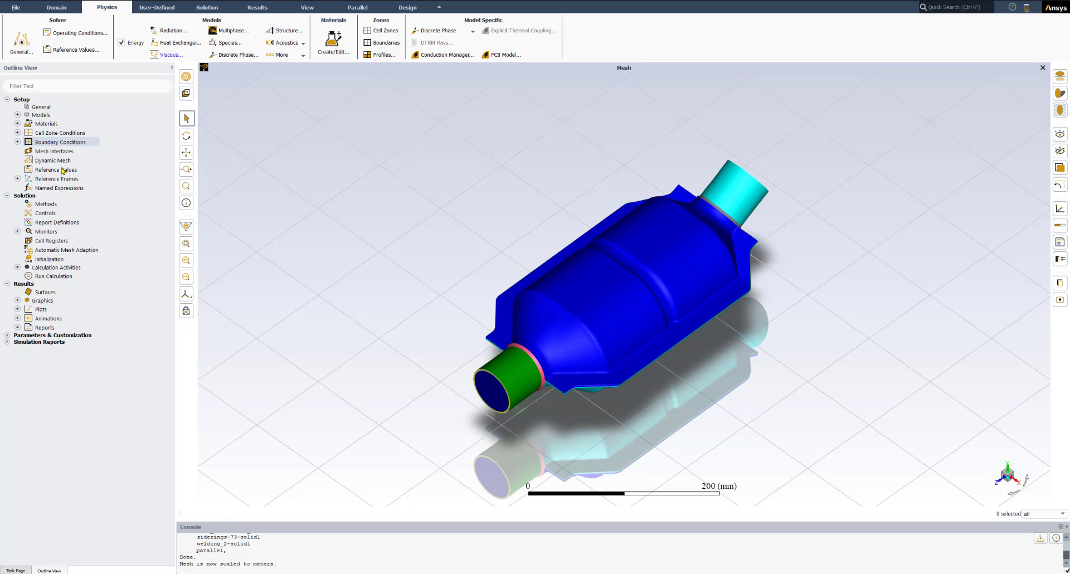
click(56, 205)
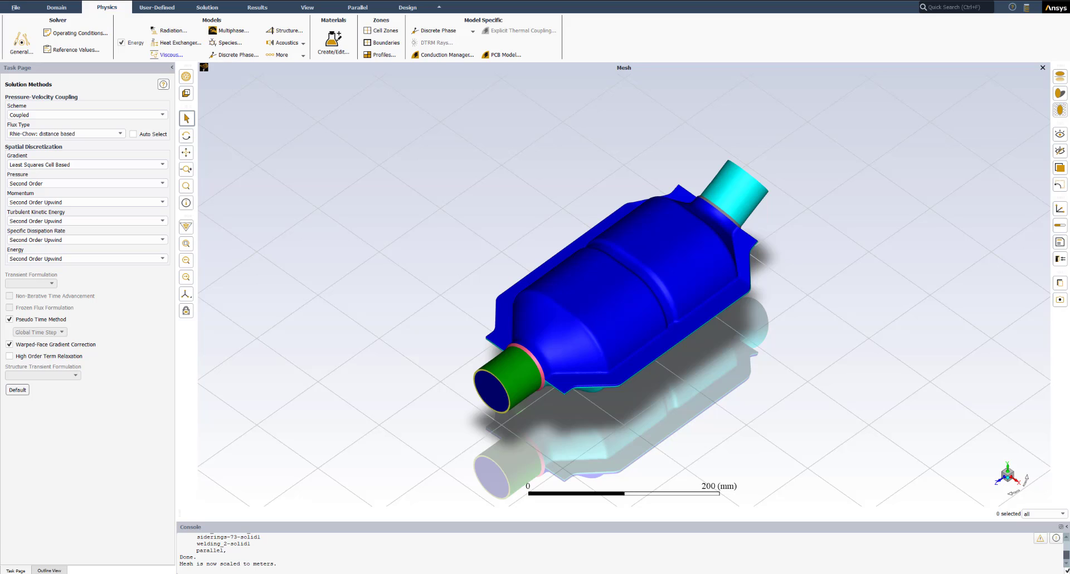
click(49, 570)
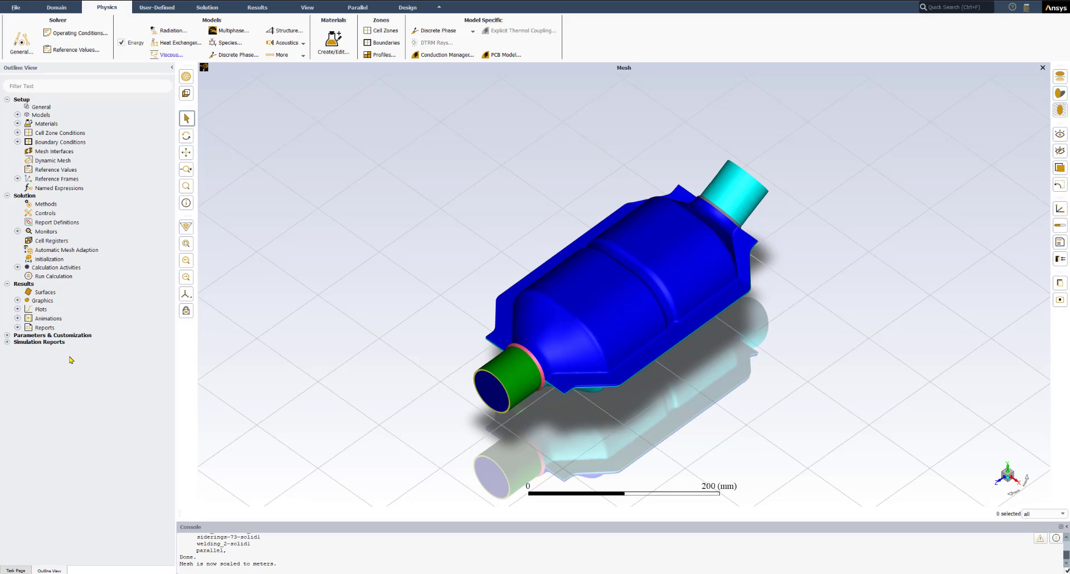
Start a new mass flow rate surface report definition and name it surf-mon-1
right_click(56, 224)
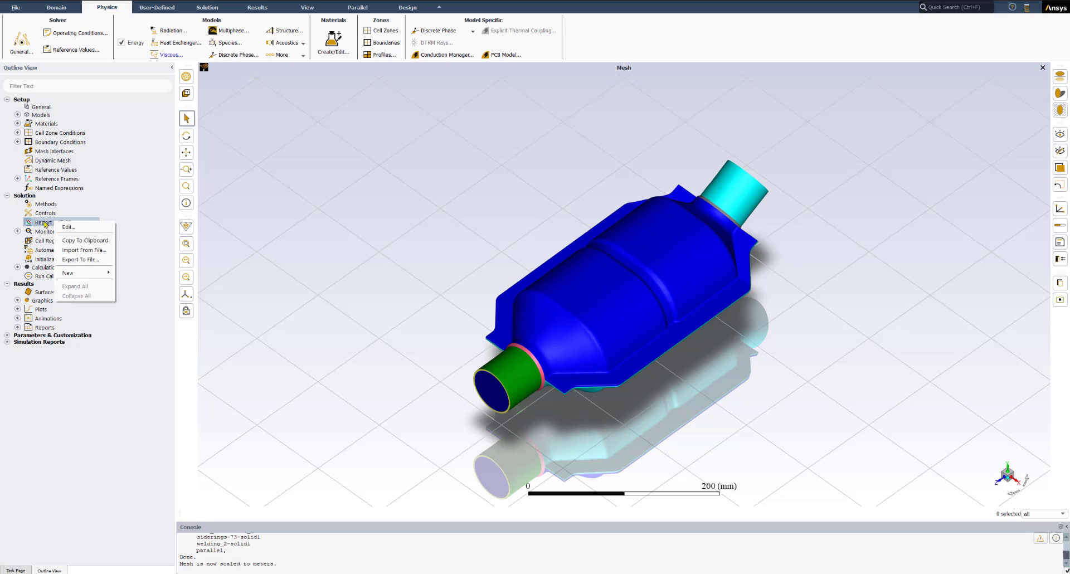
mouse_move(83, 274)
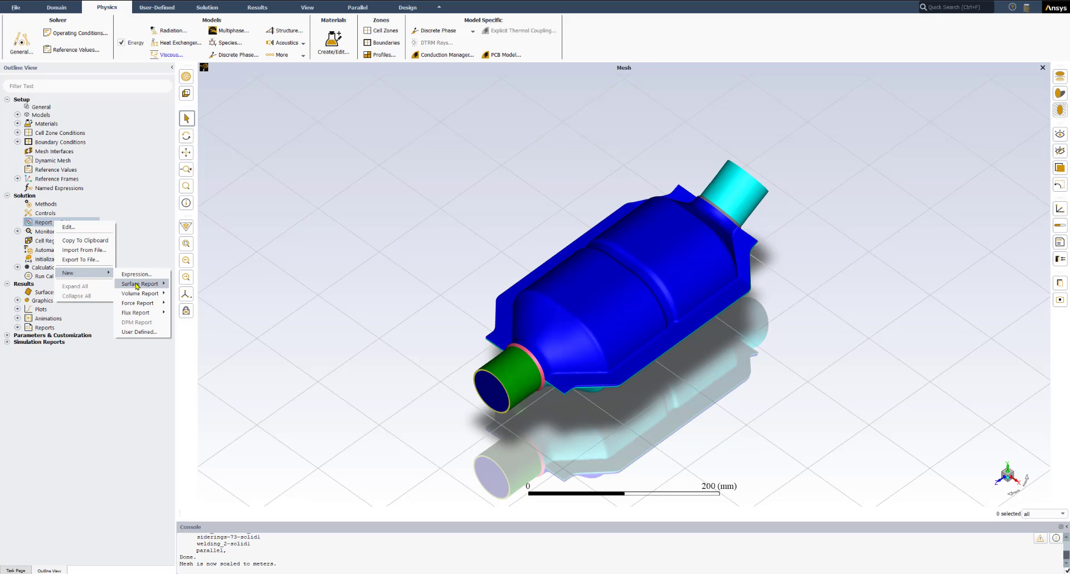
mouse_move(137, 286)
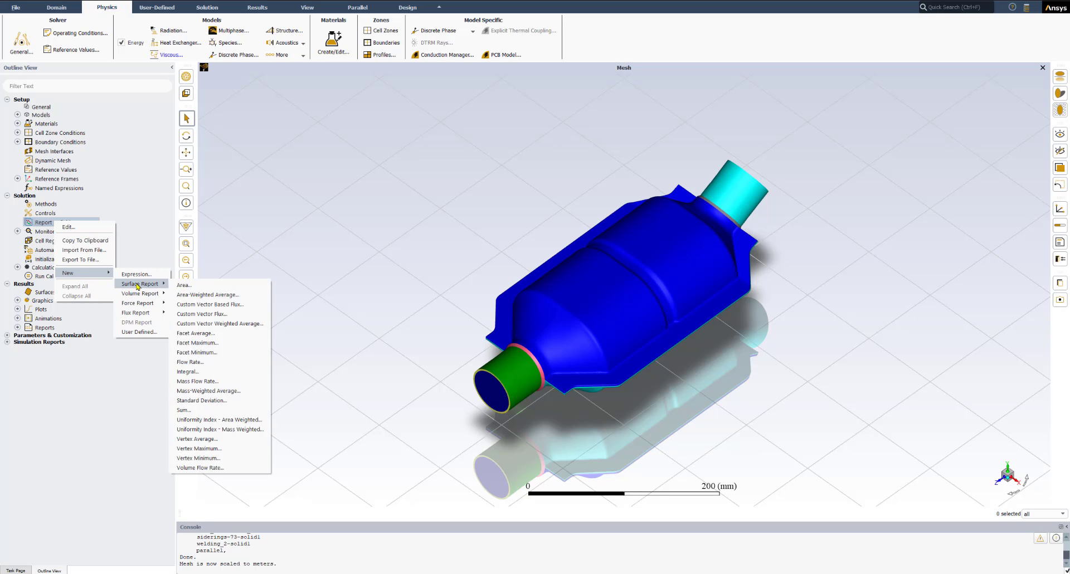
click(220, 384)
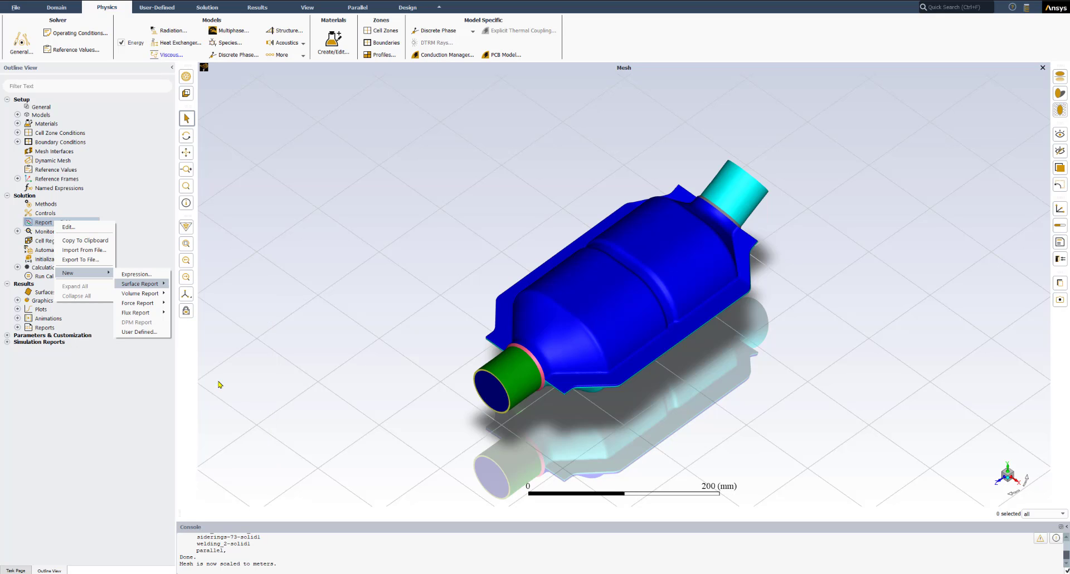
drag(551, 268, 284, 145)
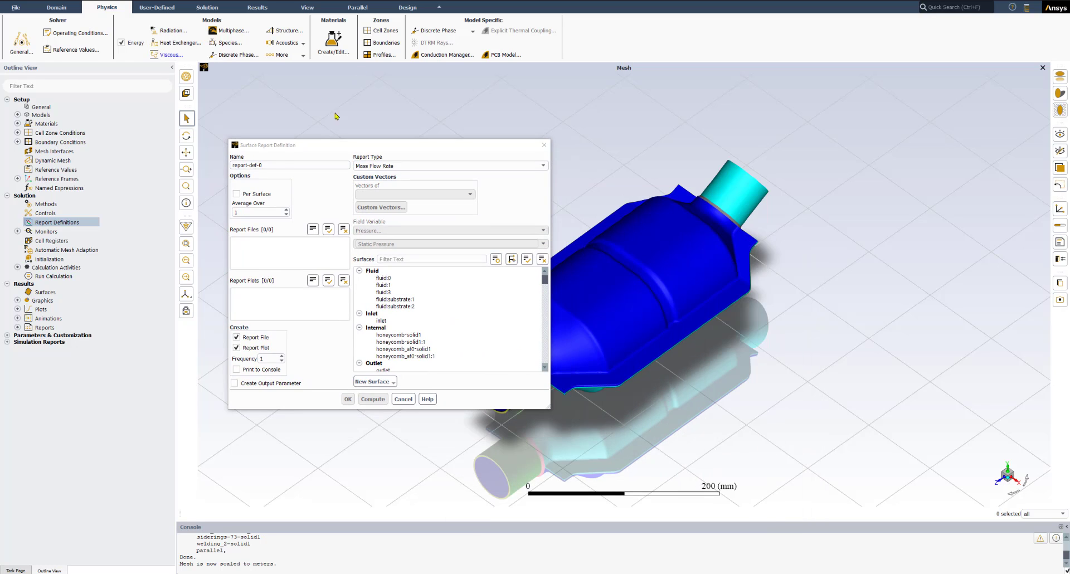
triple_click(268, 165)
text(surf-mon-1)
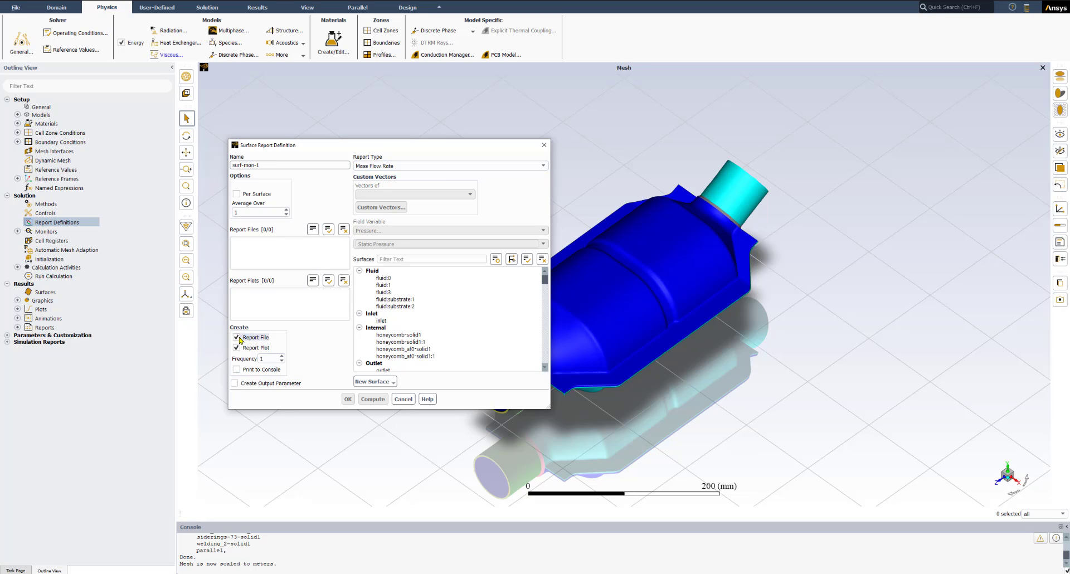
Enable printing to the console for the report, assign it to the outlet surface and create it
key(ctrl)
click(237, 370)
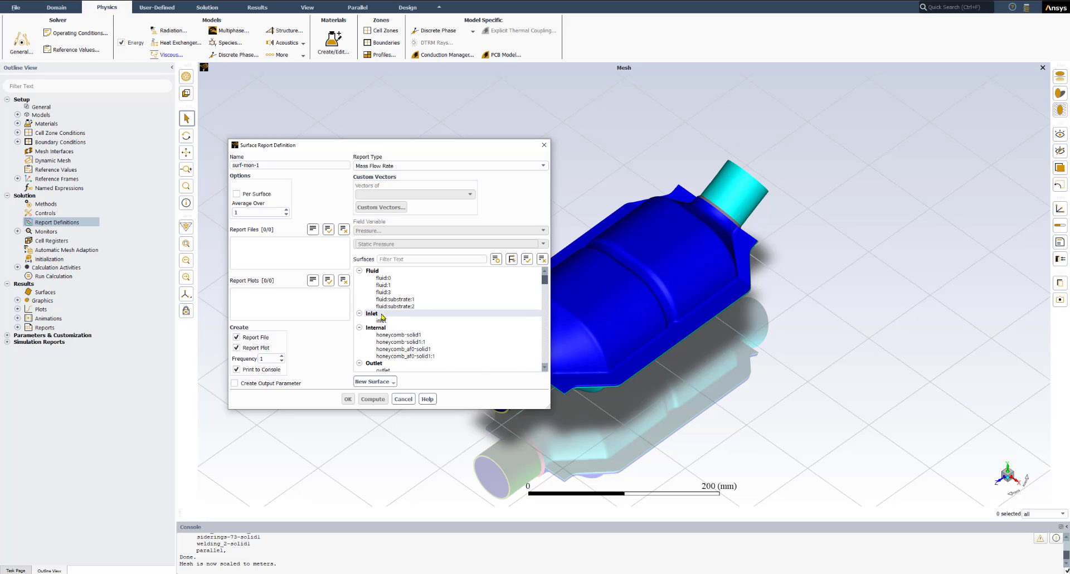
scroll(393, 342, down, 1)
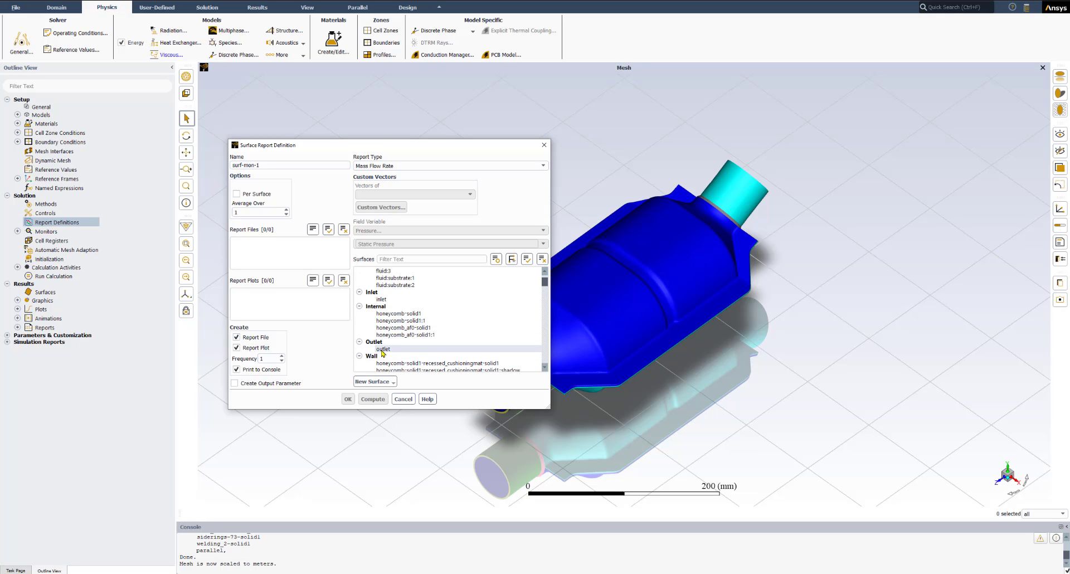
click(383, 350)
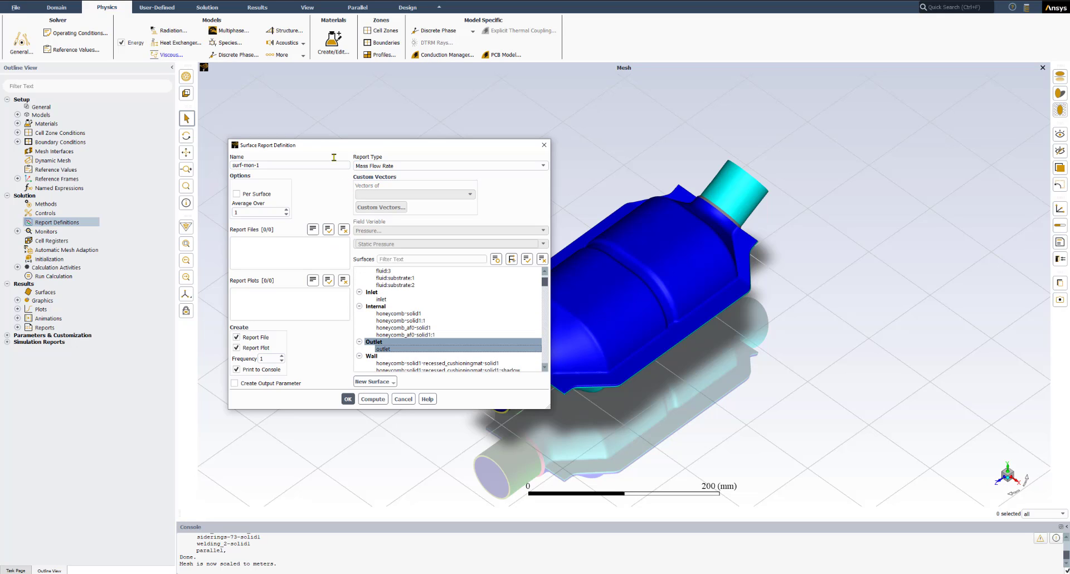
drag(329, 145, 248, 115)
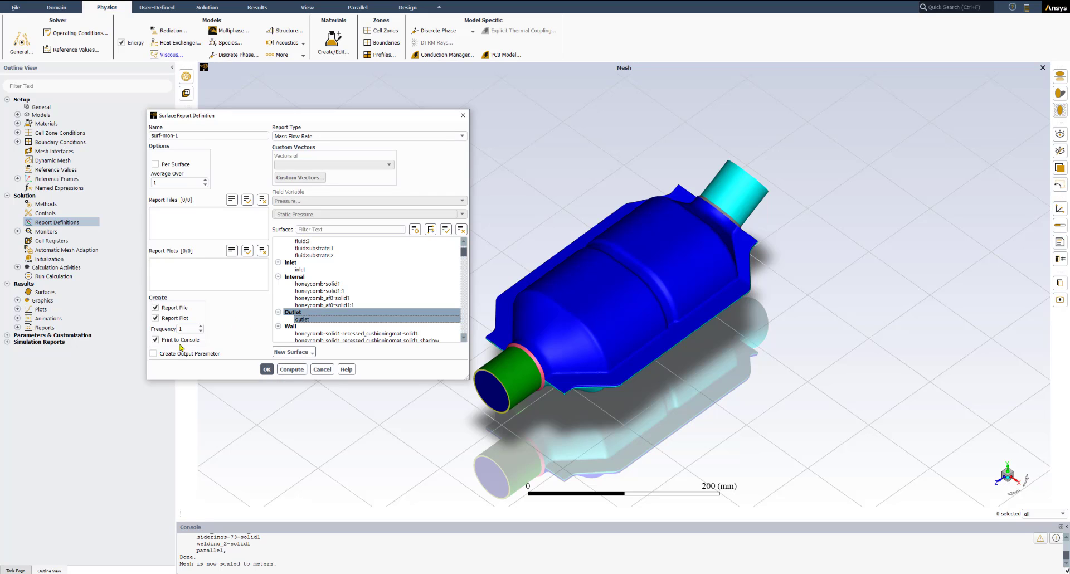
click(267, 369)
click(266, 369)
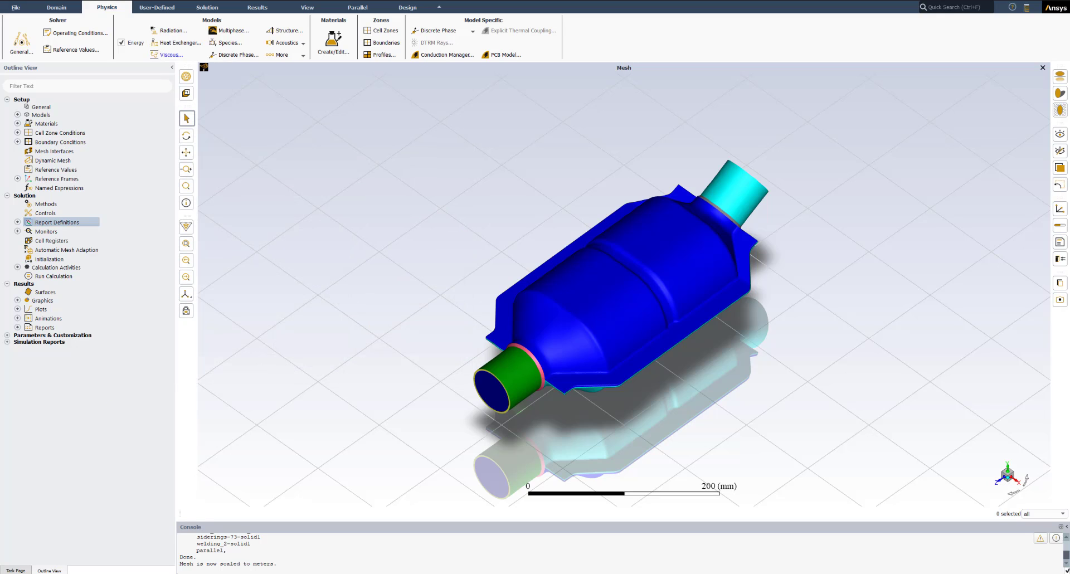
Initialize the solution with the Standard Initialization method, computing the initial values from the inlet, and narrow the task page
click(65, 261)
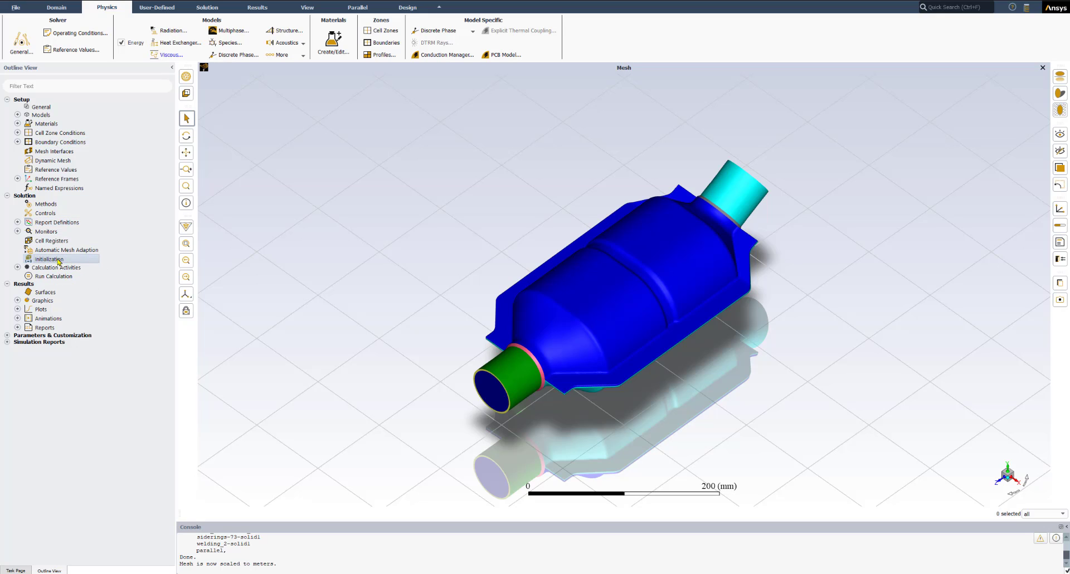
double_click(59, 261)
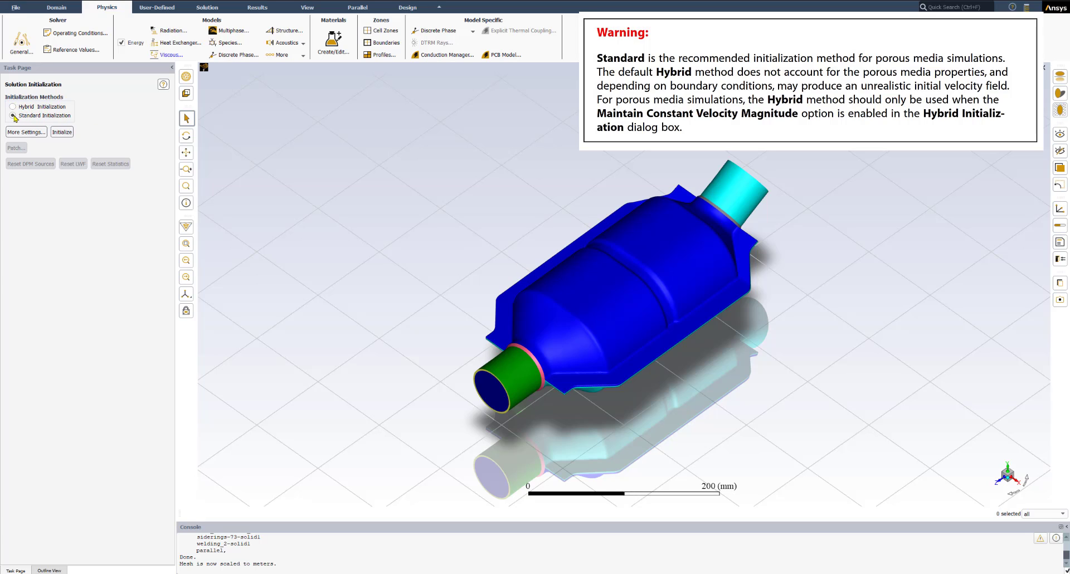
click(13, 116)
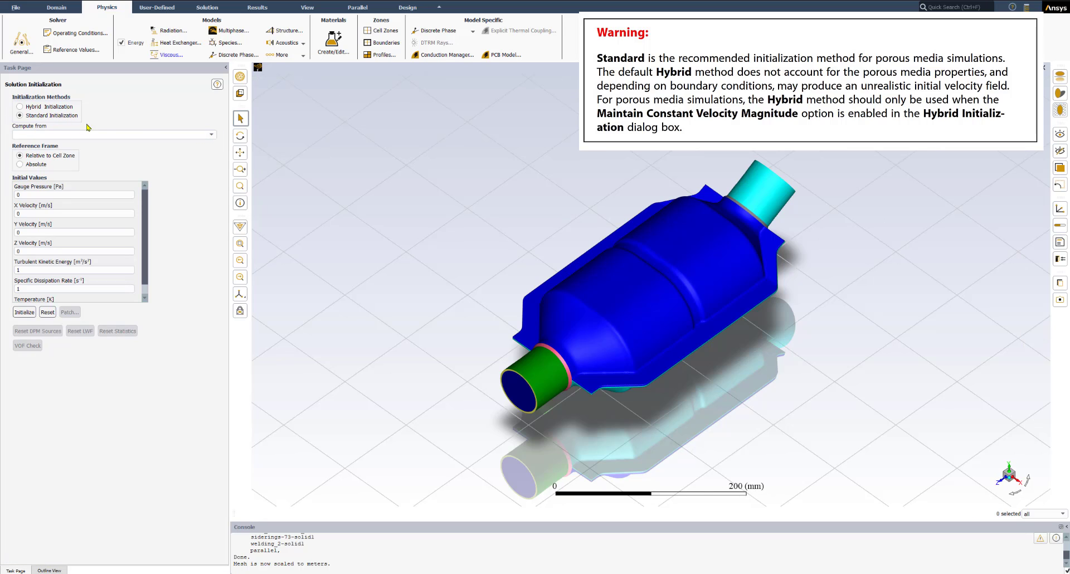
click(212, 136)
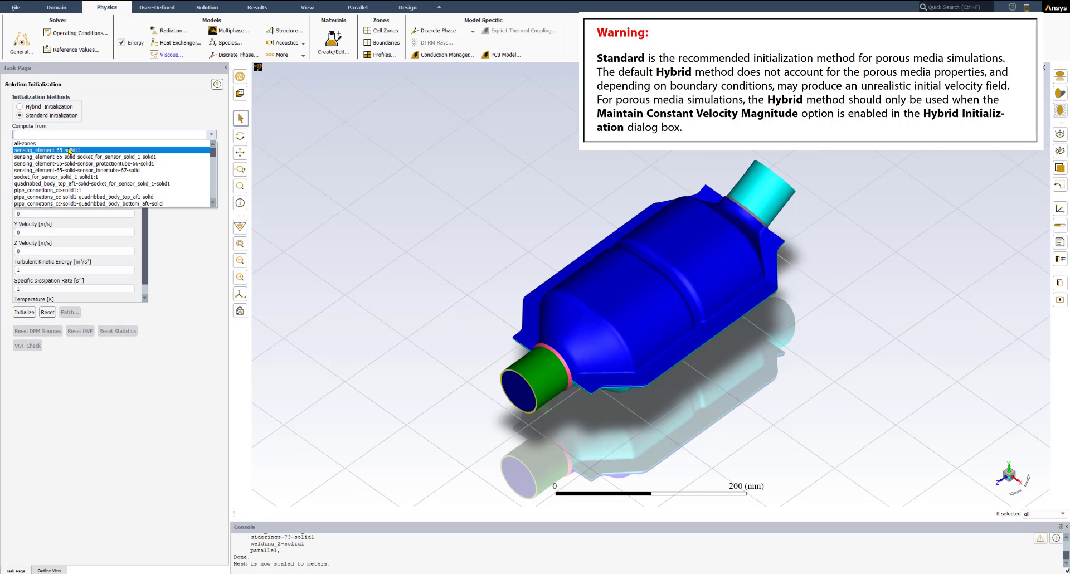
scroll(71, 158, down, 5)
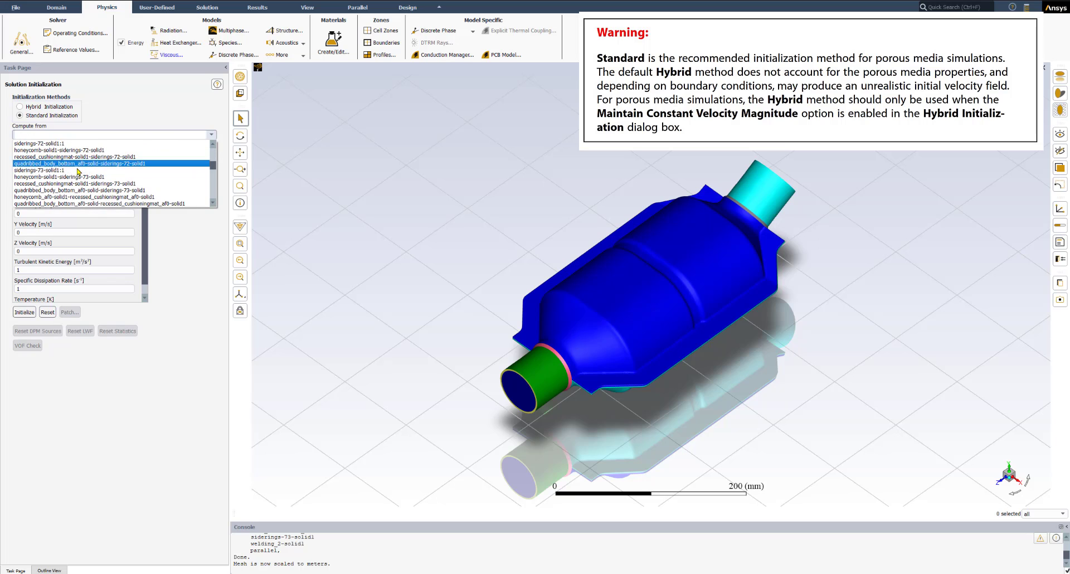
click(27, 170)
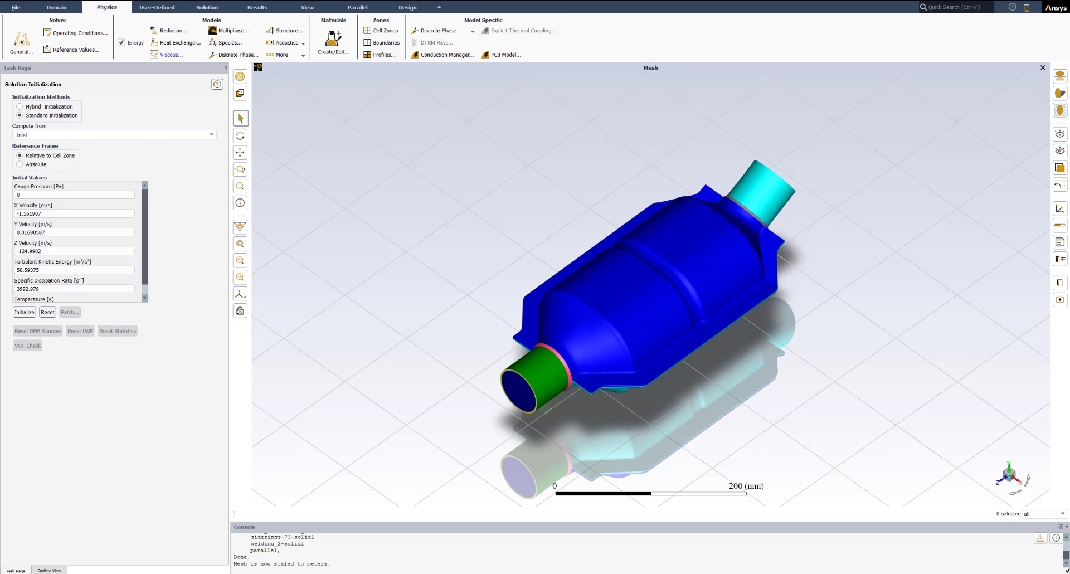
click(24, 312)
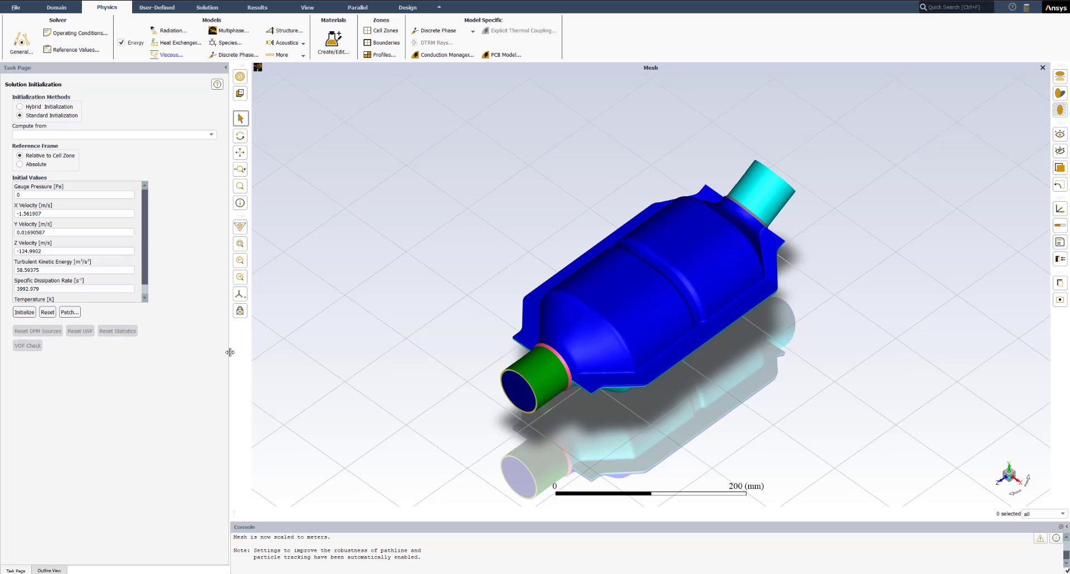
drag(229, 352, 151, 348)
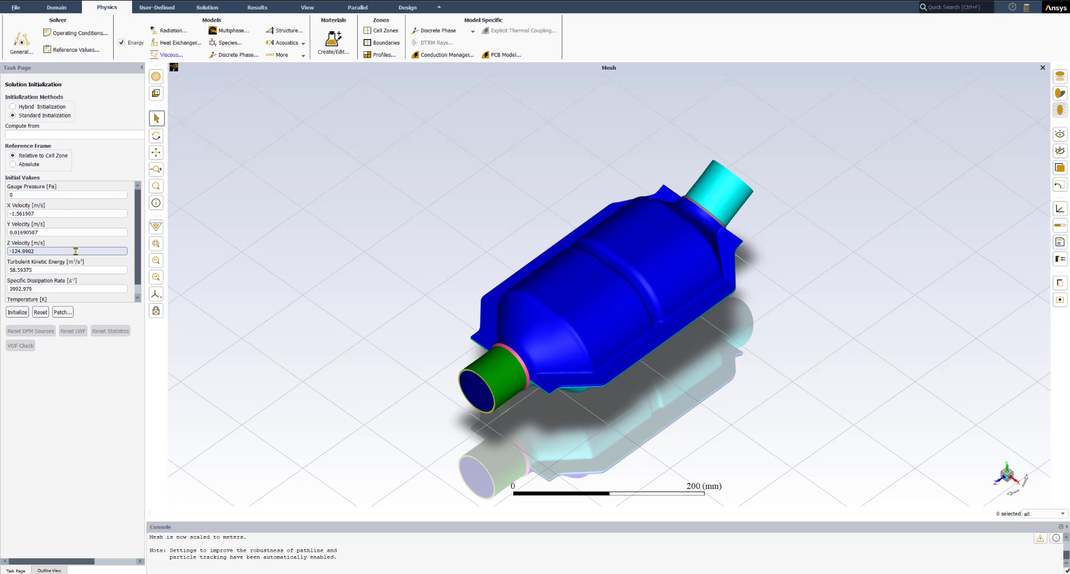
Write the case file as catalytic_converter.cas.h5 in the catalytic Converter files folder
click(15, 8)
mouse_move(19, 29)
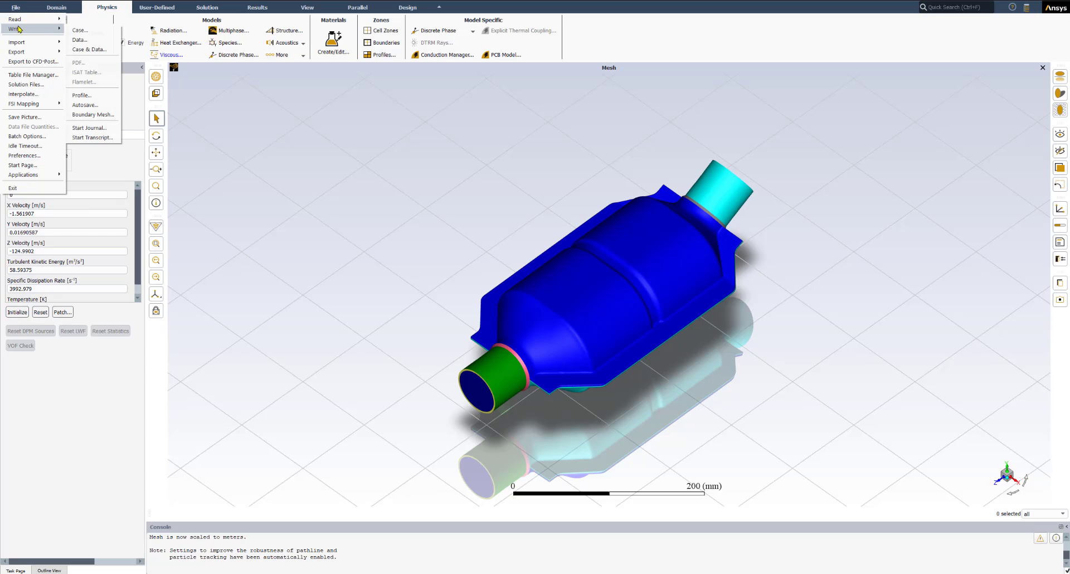
click(81, 31)
drag(444, 196, 207, 244)
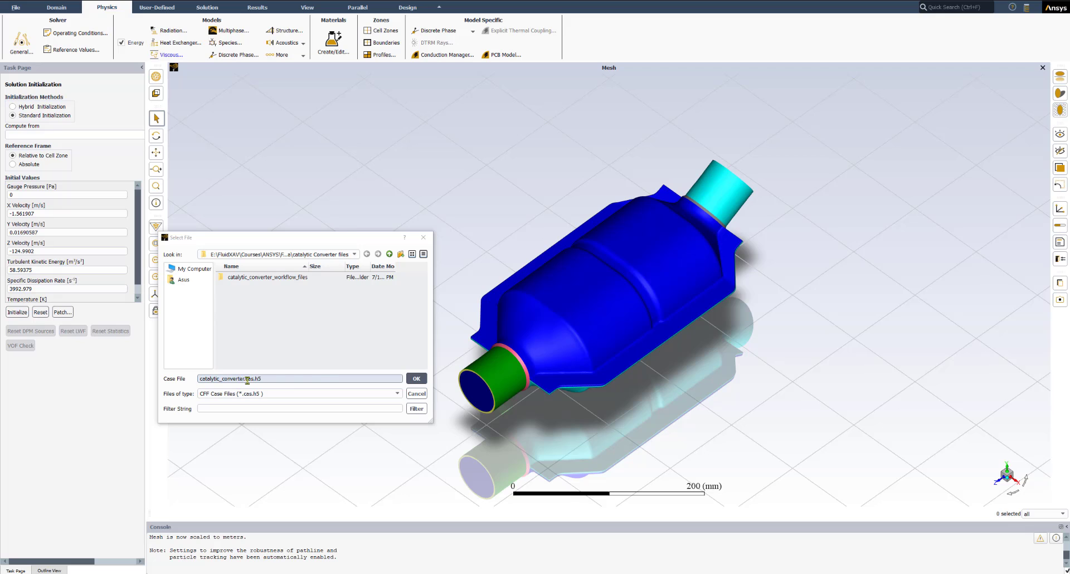
click(414, 379)
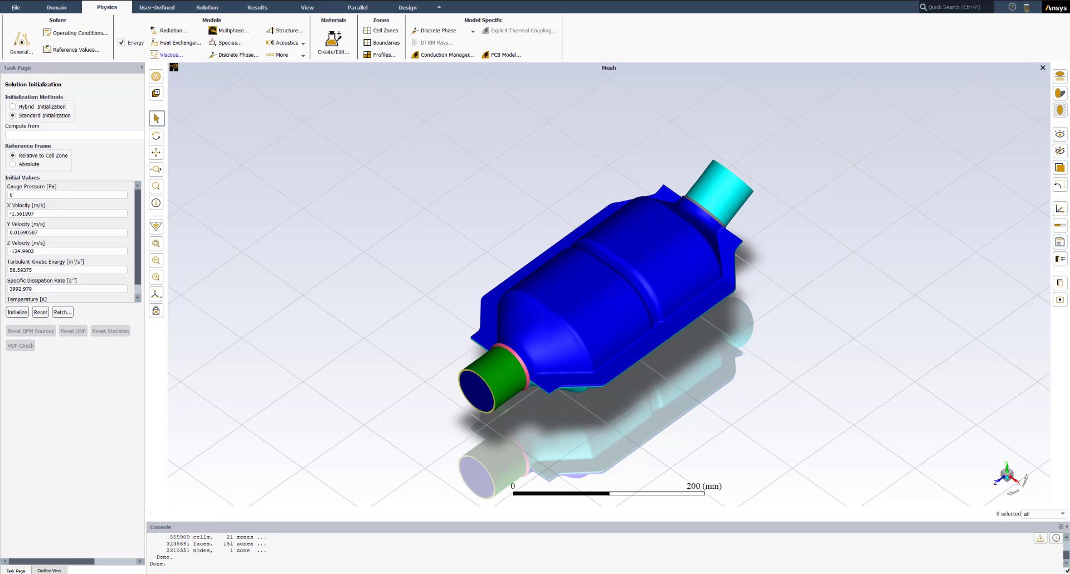
Open the run calculation settings, widen the task page to show them fully, and set the number of iterations to 150
click(46, 571)
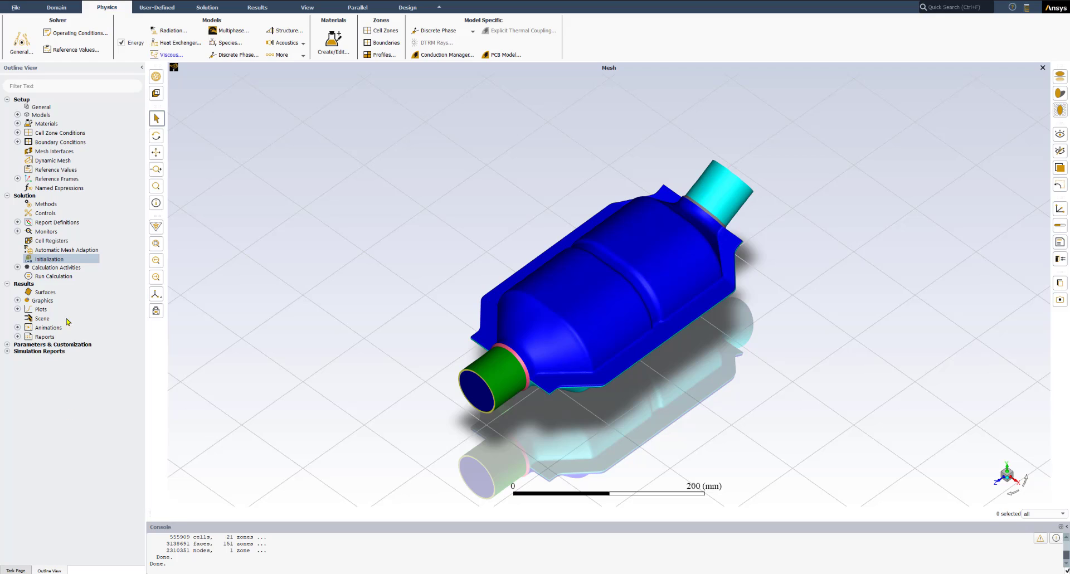
click(49, 277)
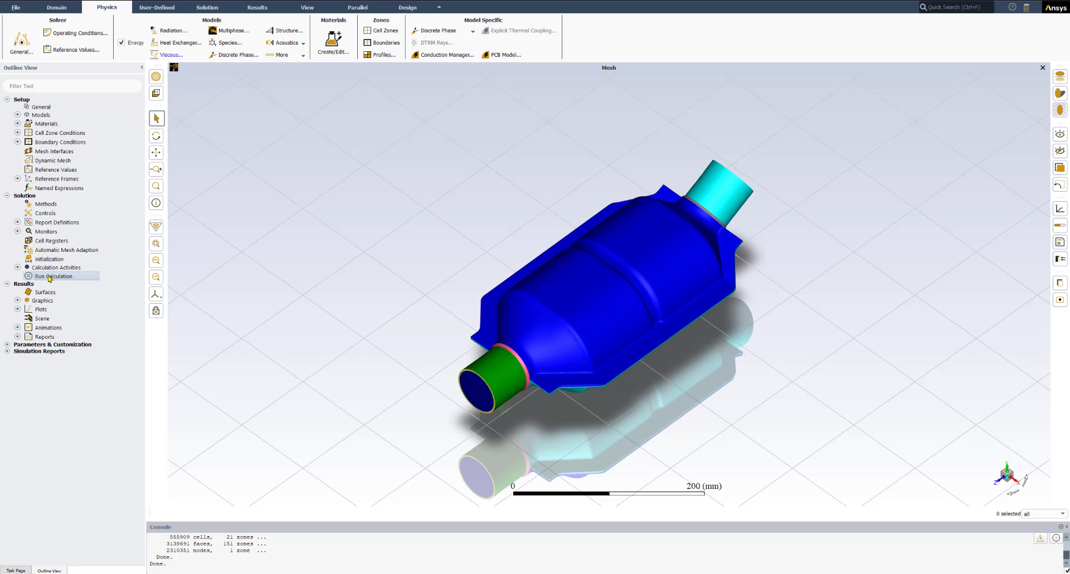
double_click(49, 278)
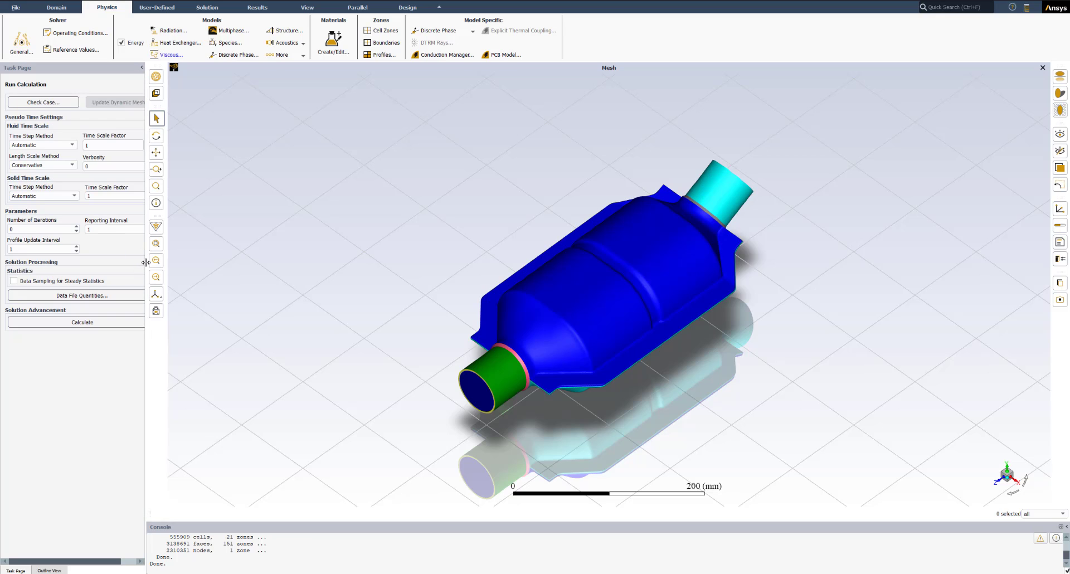
drag(186, 262, 194, 263)
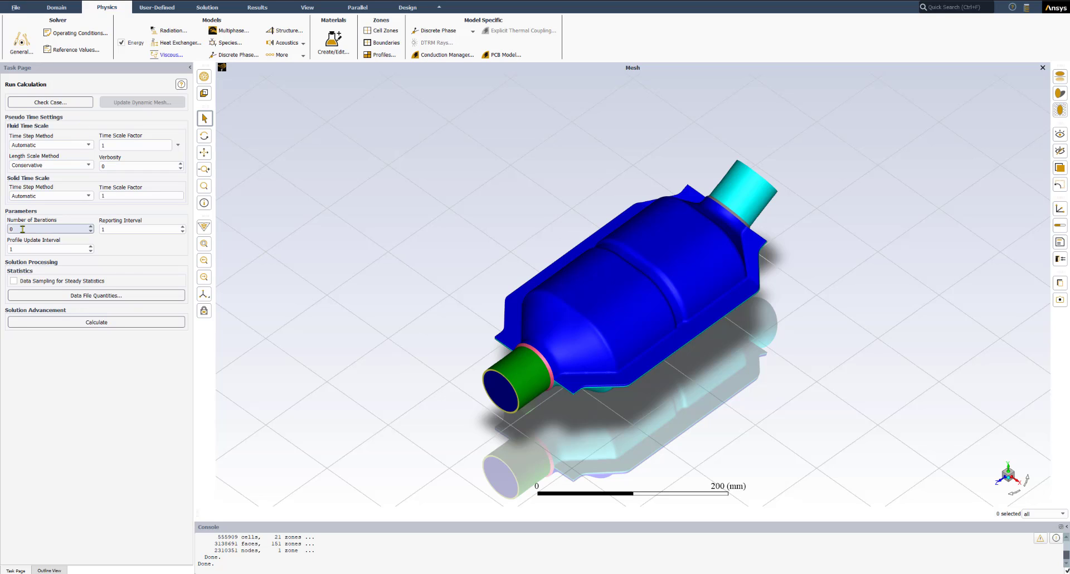
drag(16, 229, 8, 229)
text(50)
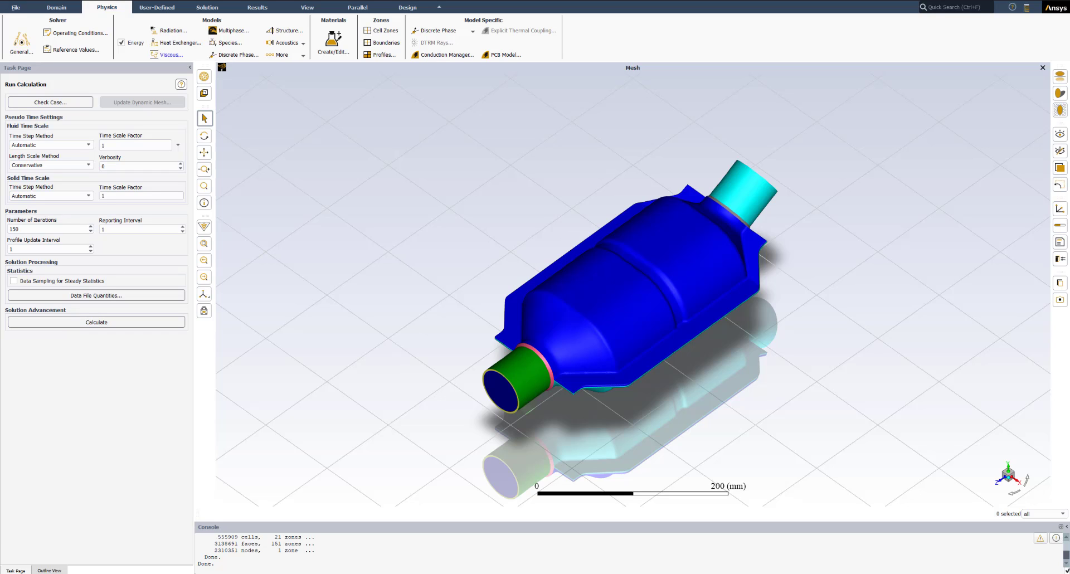
Run the calculation, monitor the scaled residuals and the surf-mon-1 mass flow rate plot alternately, and dismiss the completion notice
click(83, 323)
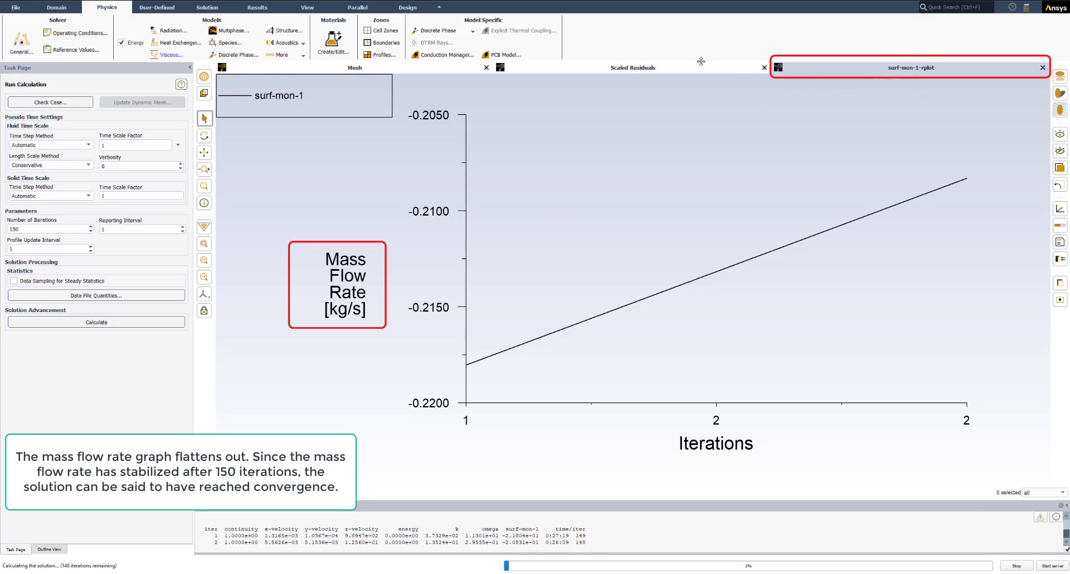
click(632, 69)
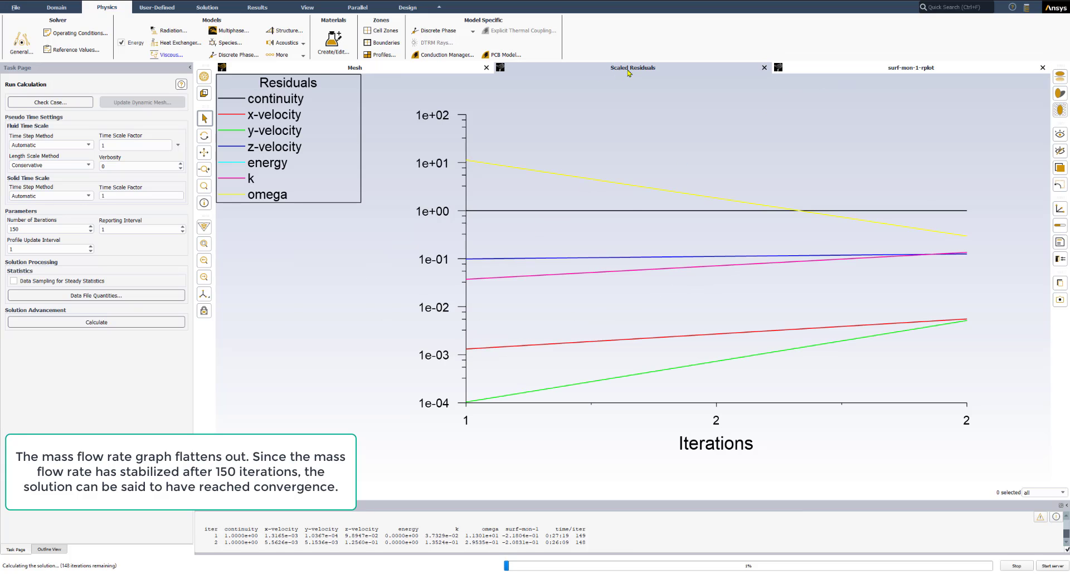
click(834, 71)
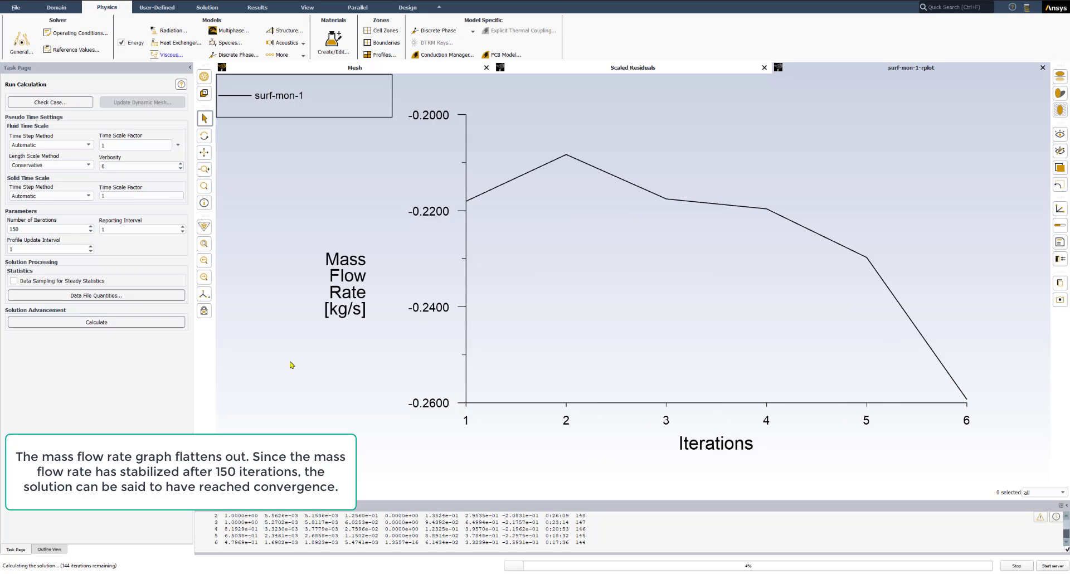
click(562, 68)
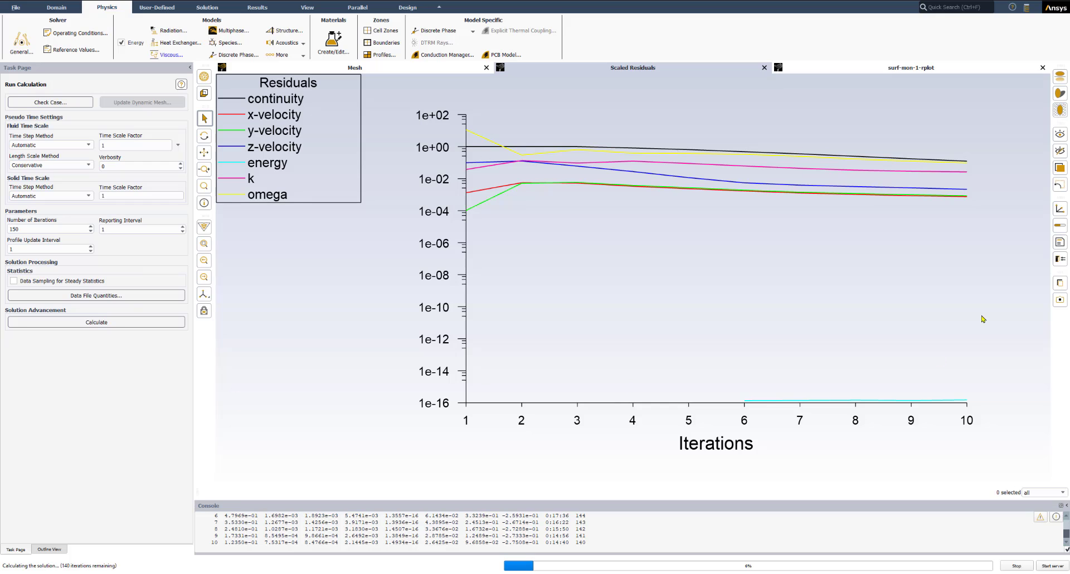
click(909, 67)
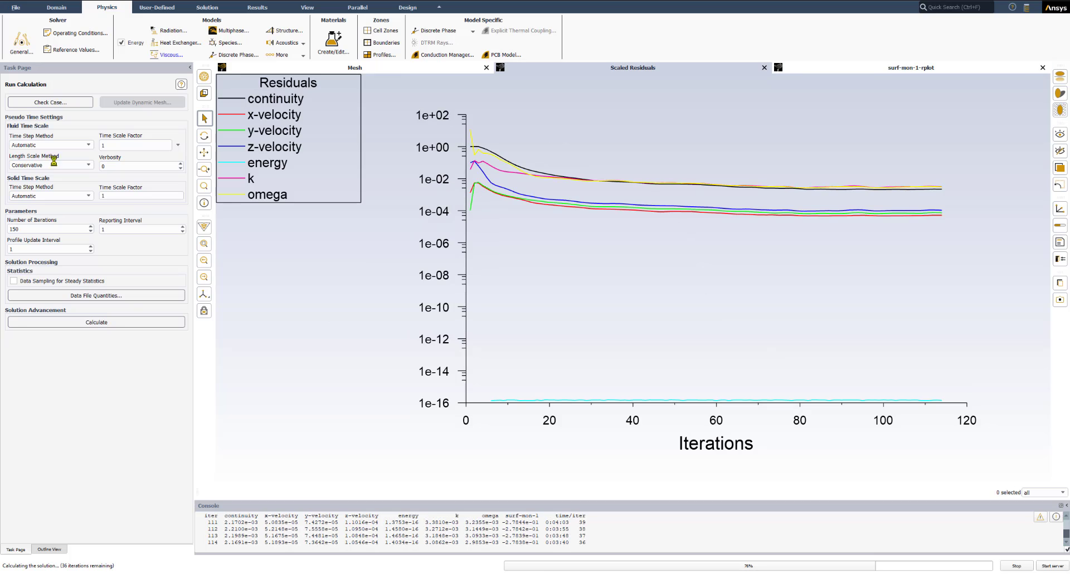
click(848, 70)
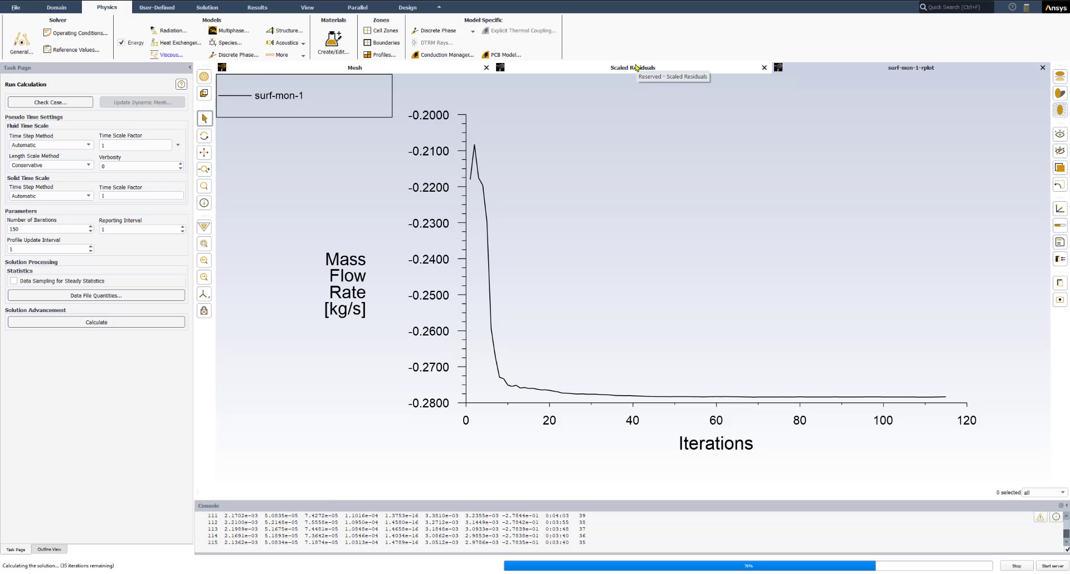
click(636, 68)
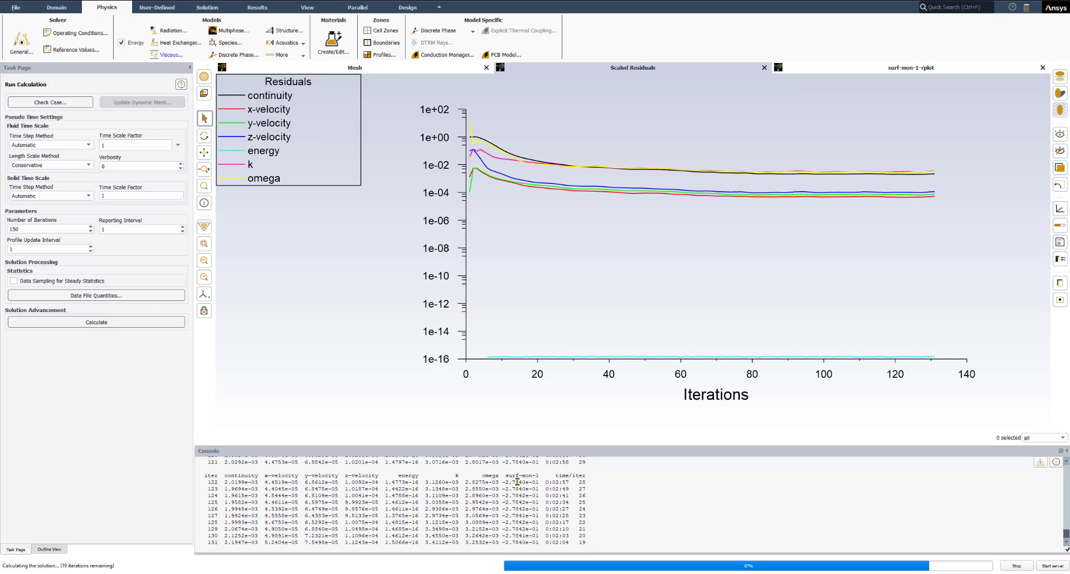
click(528, 477)
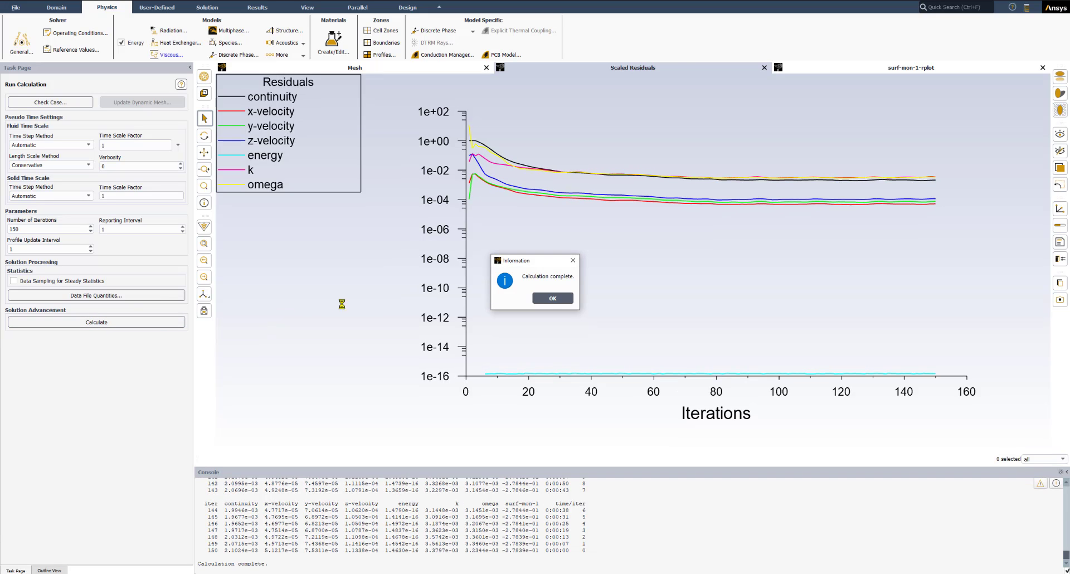
click(540, 302)
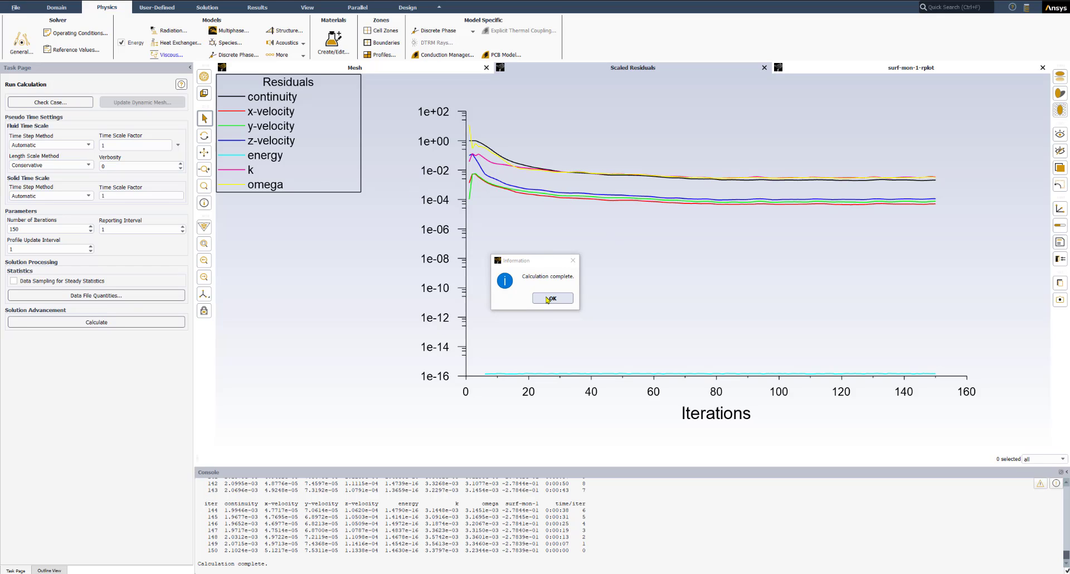
drag(534, 261, 469, 233)
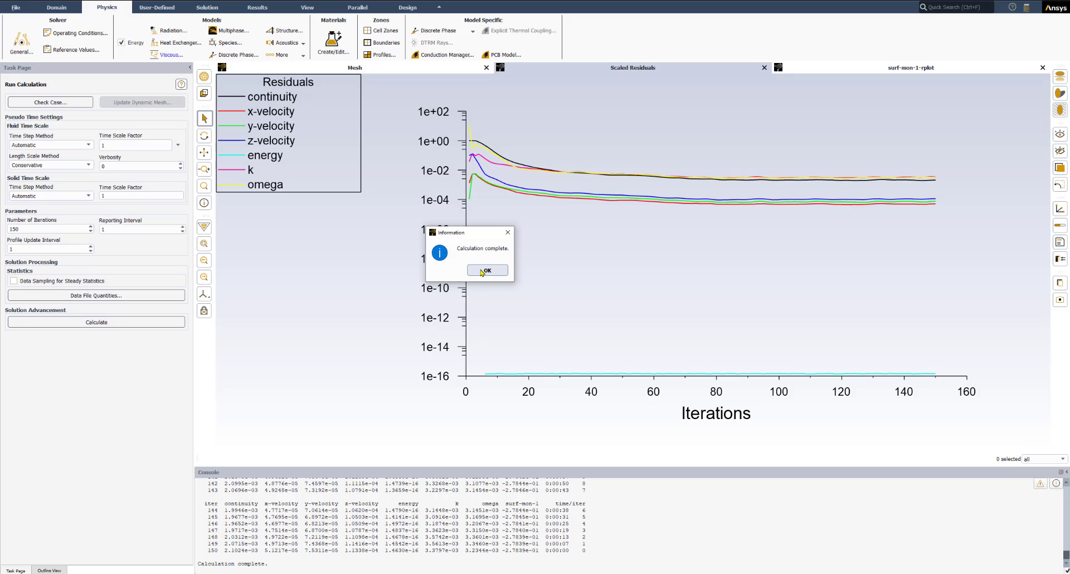
click(484, 273)
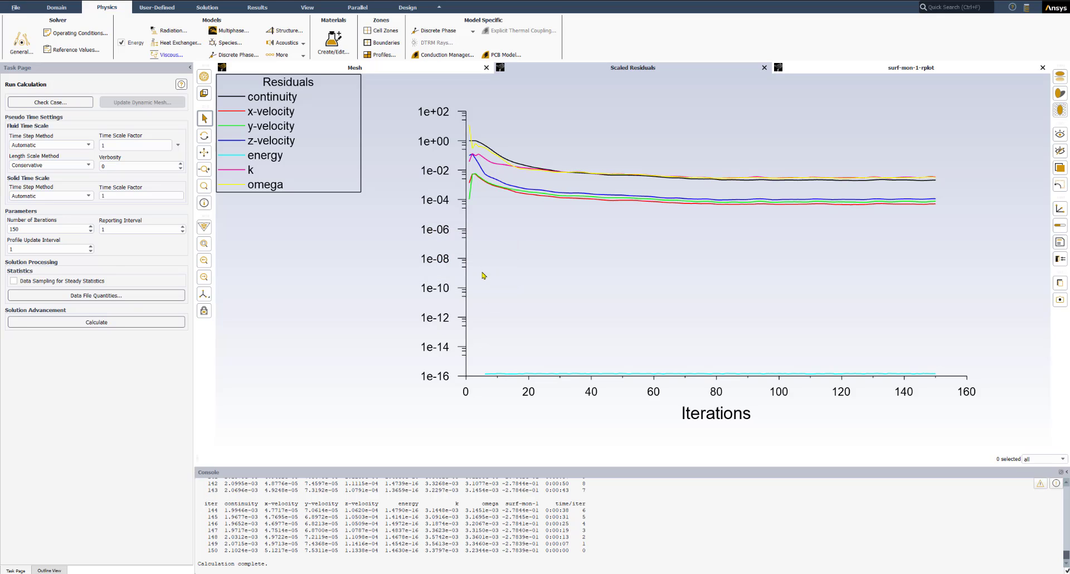
Write the case and data files as catalytic_converter.cas.h5 in the catalytic Converter files folder, overwriting the existing case file
click(13, 7)
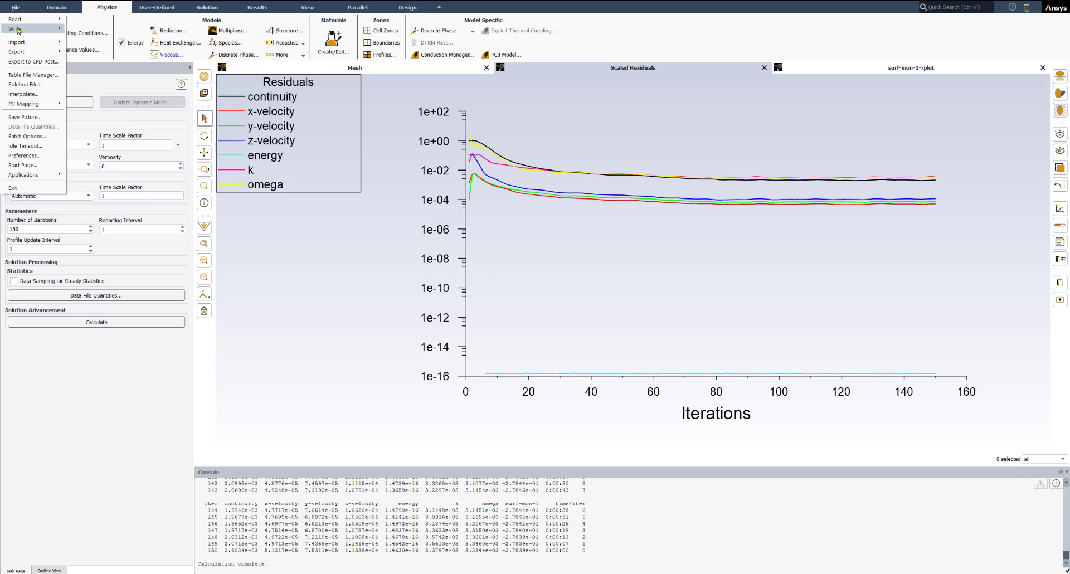
mouse_move(18, 30)
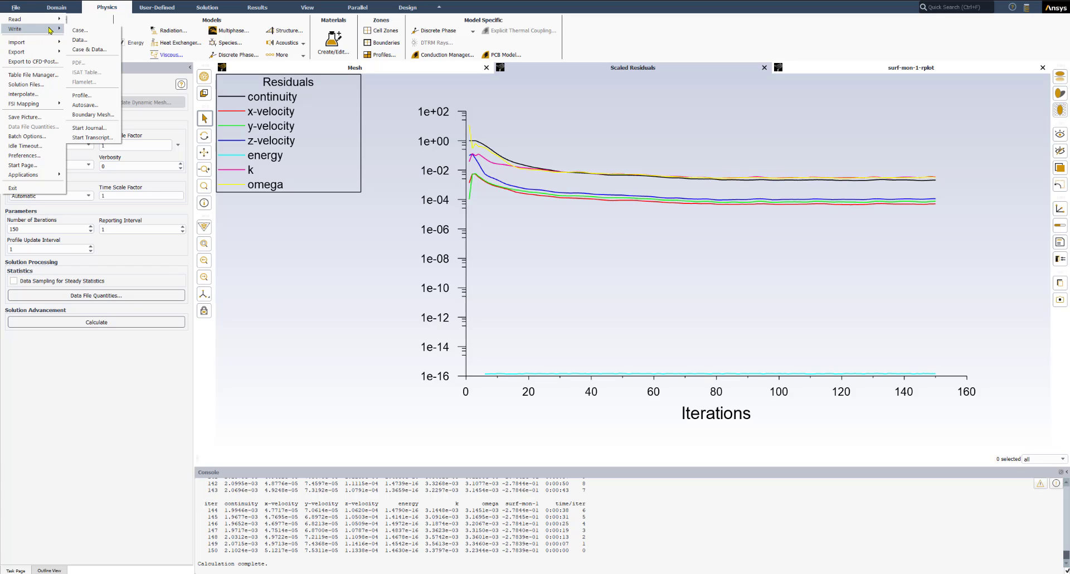
click(88, 49)
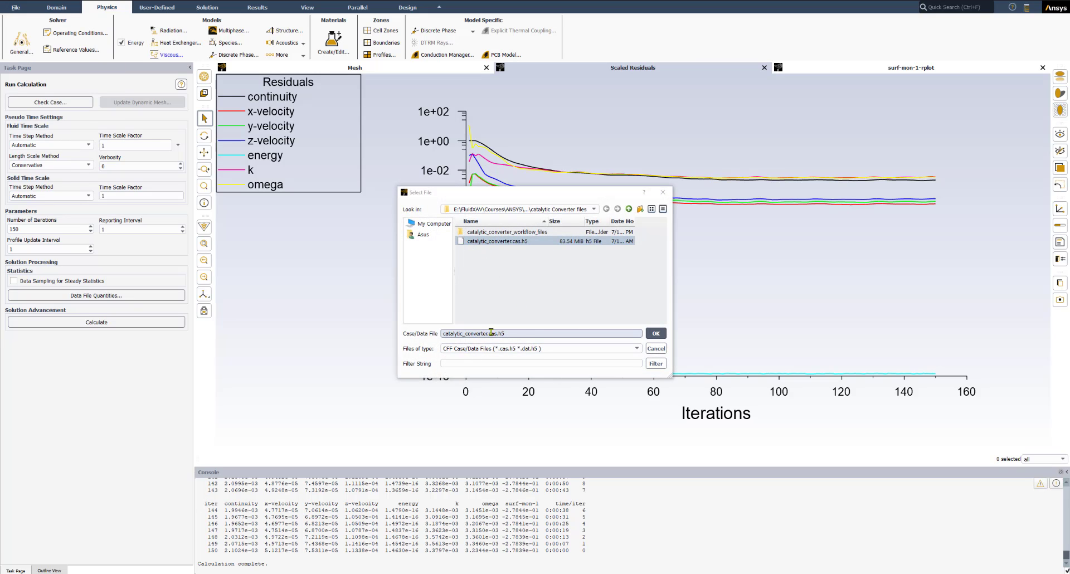
click(656, 335)
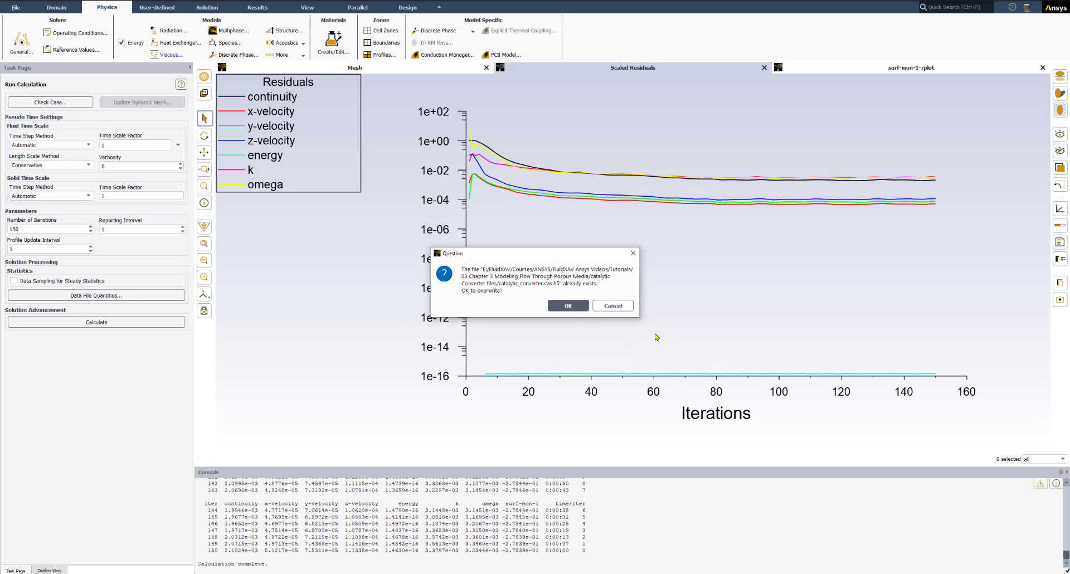
click(565, 304)
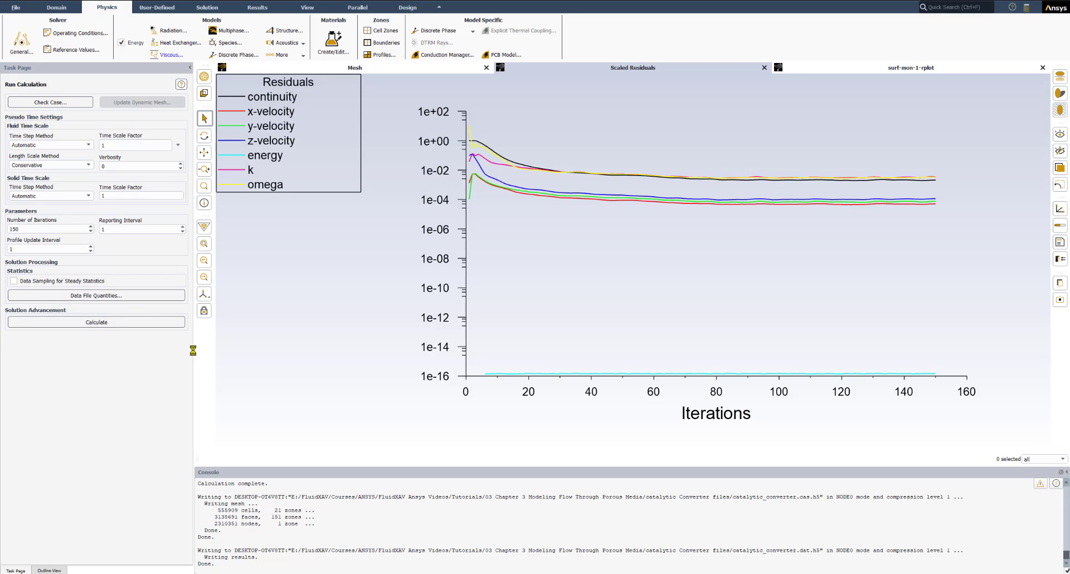
Narrow the task page to enlarge the graphics area and display the catalytic converter mesh
drag(192, 350, 127, 353)
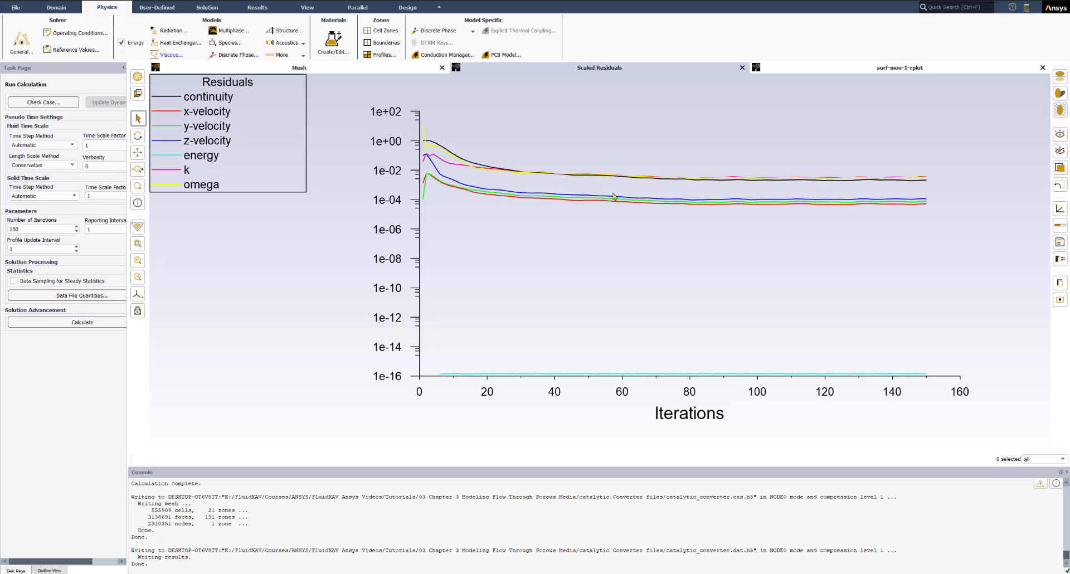
click(355, 70)
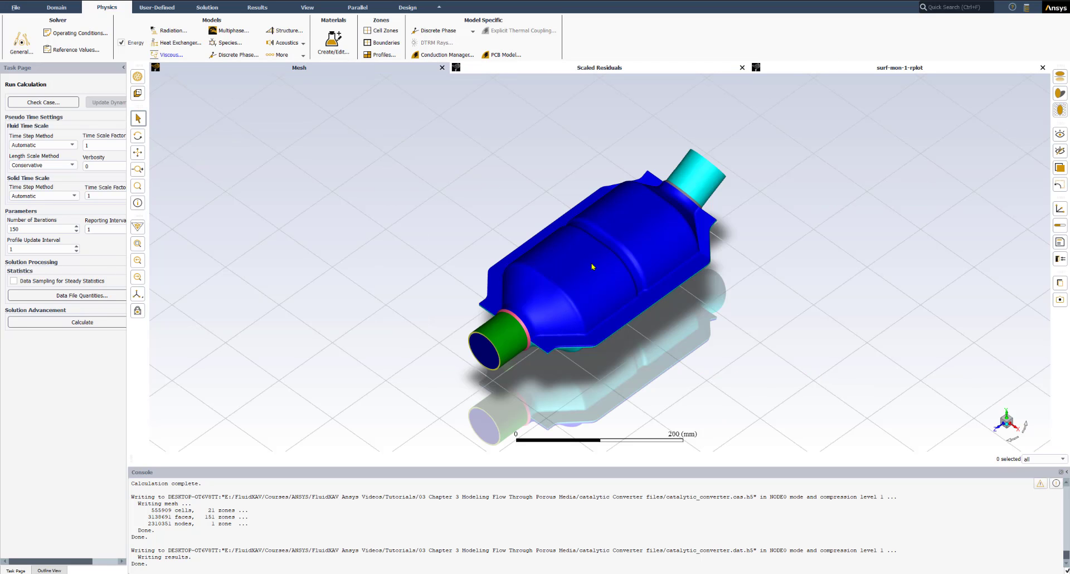